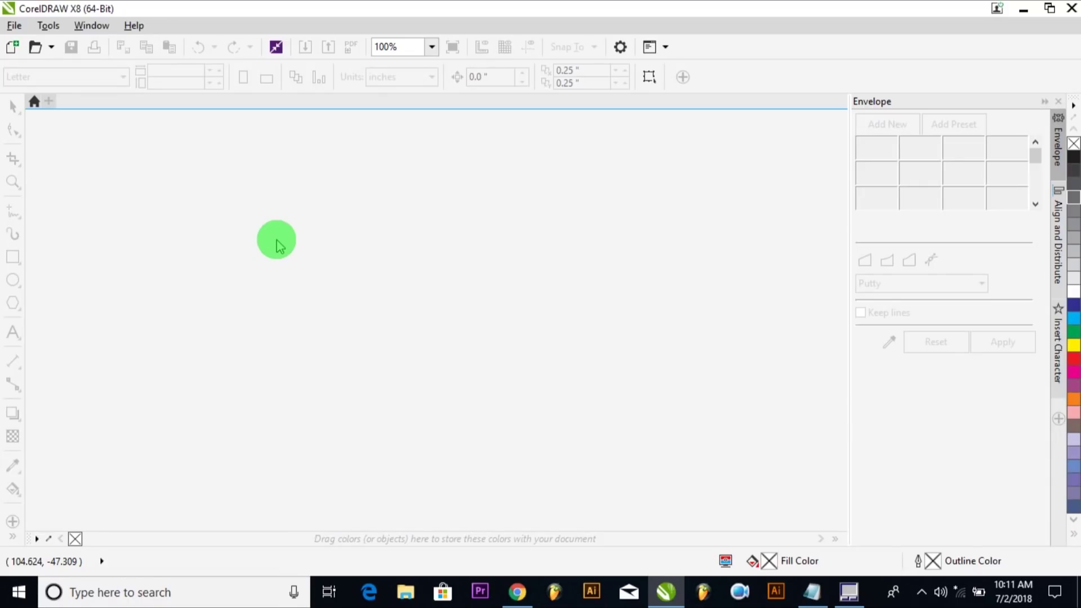
Create a new 88 × 55 mm CMYK document named ID CARD DESIGN CORELX8 and switch its page to portrait orientation.
{"action": "left_click", "coordinate": [15, 26]}
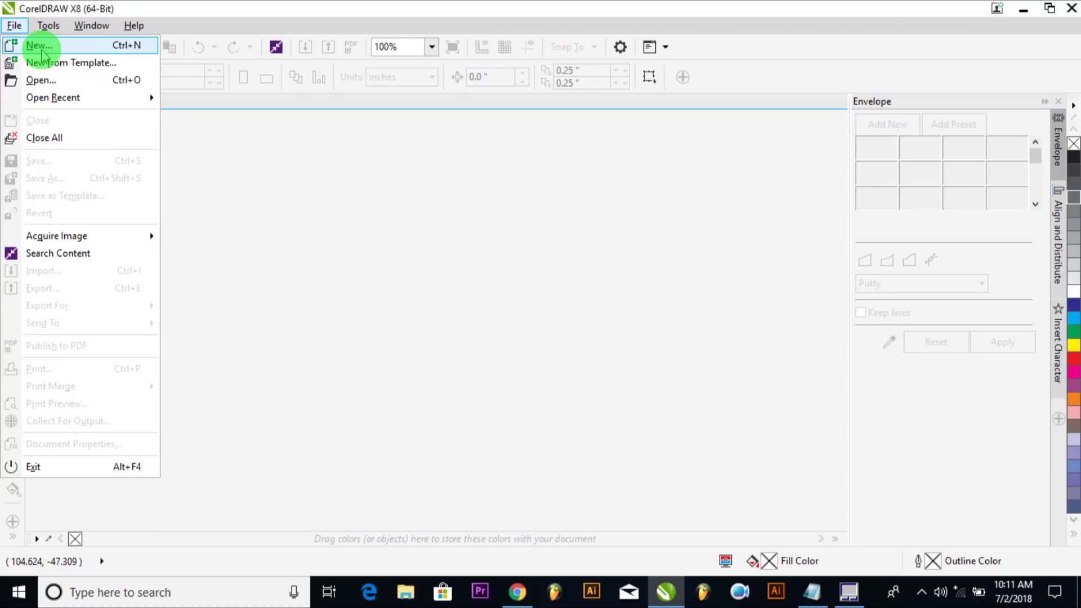
{"action": "left_click", "coordinate": [41, 48]}
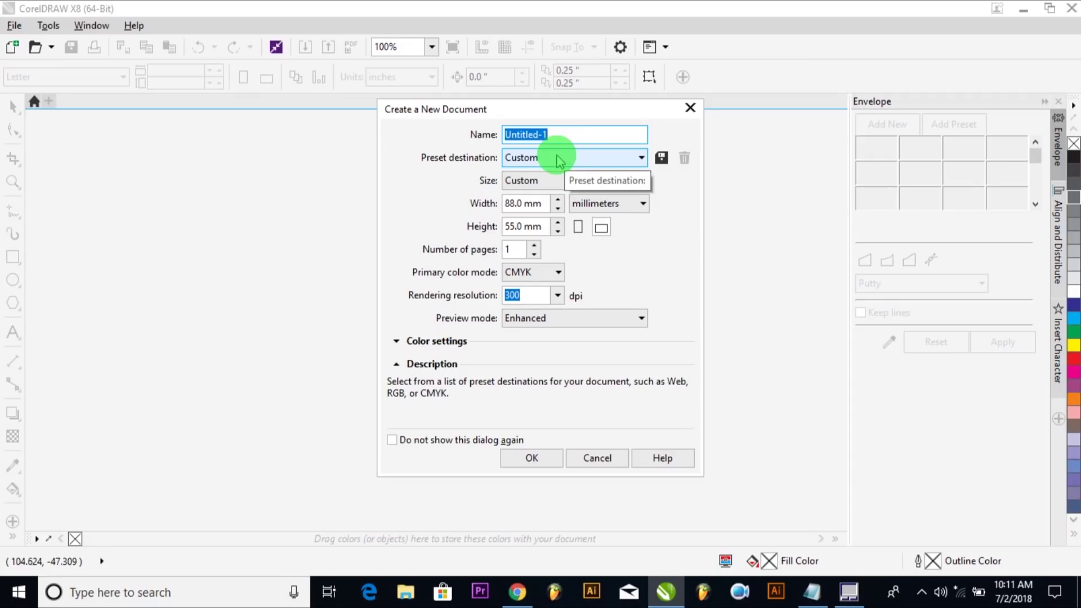
{"action": "type", "text": "ID CARD DESIGN CORELX8"}
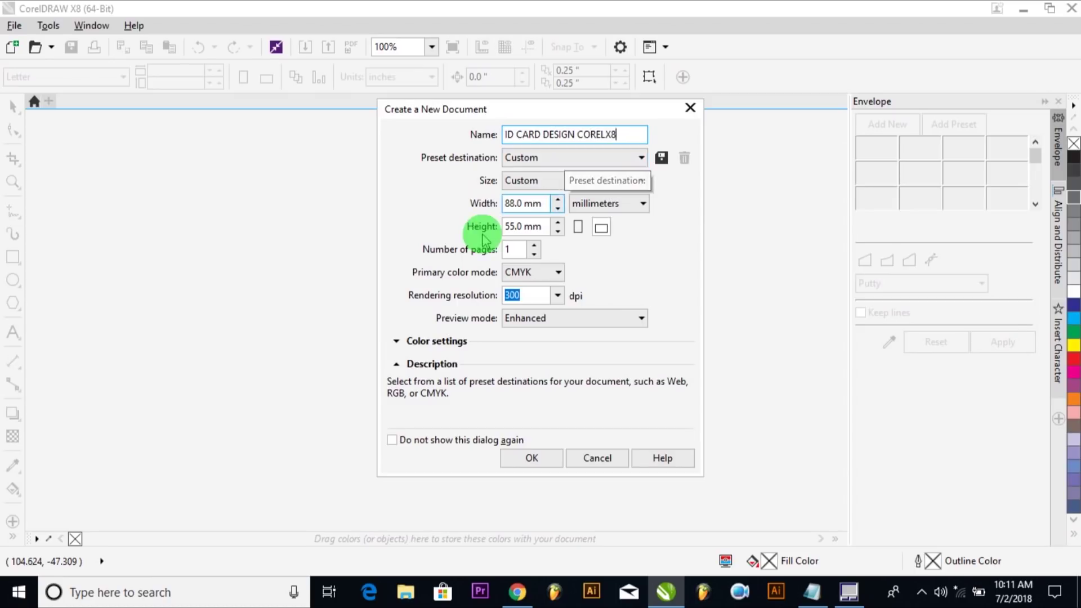
{"action": "left_click", "coordinate": [529, 206]}
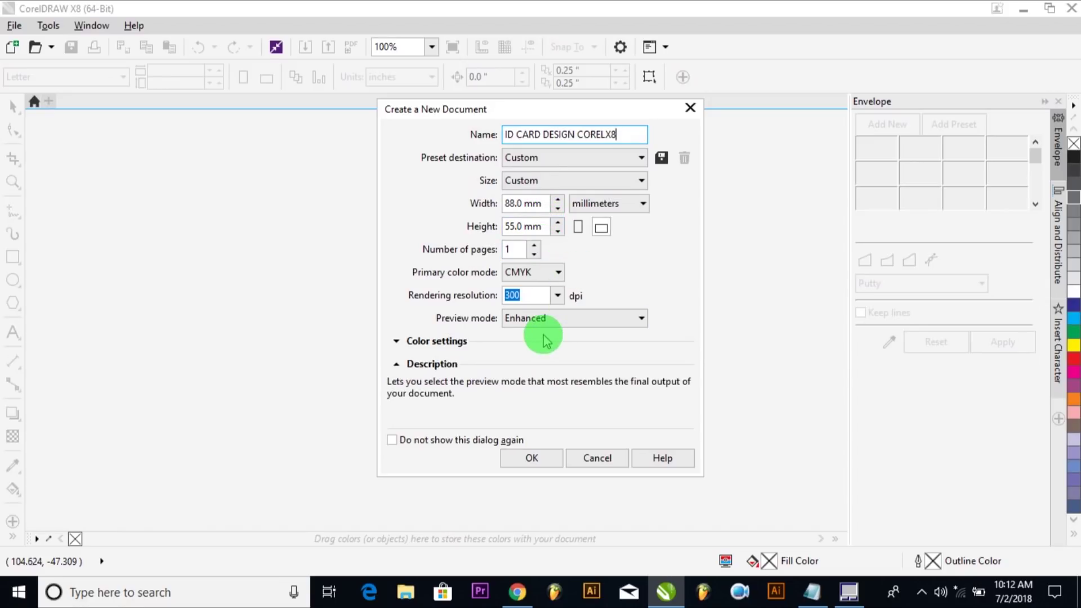
{"action": "left_click", "coordinate": [525, 464]}
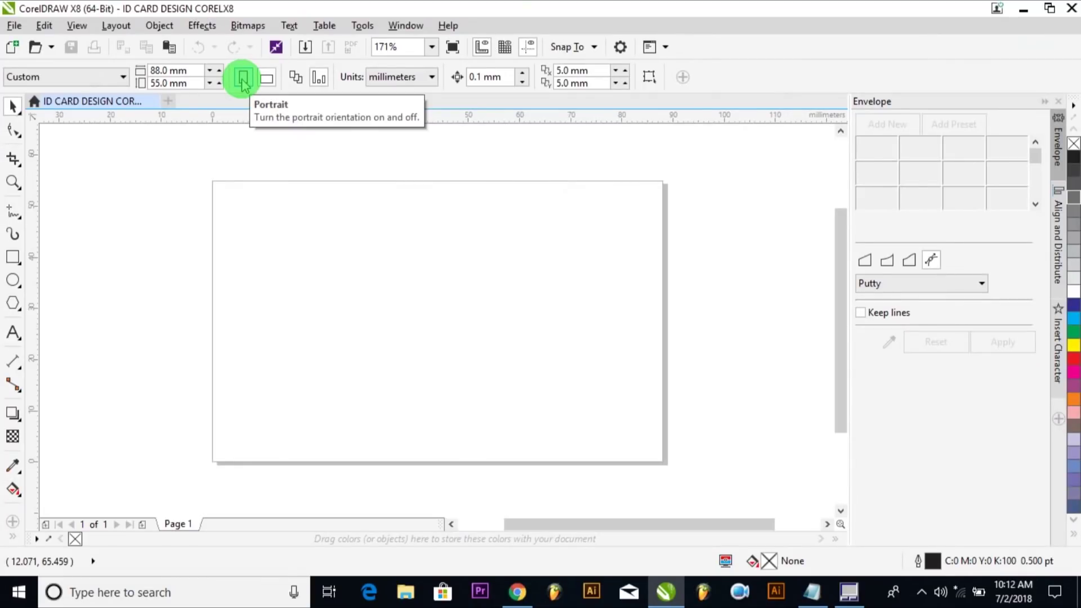
{"action": "left_click", "coordinate": [243, 82]}
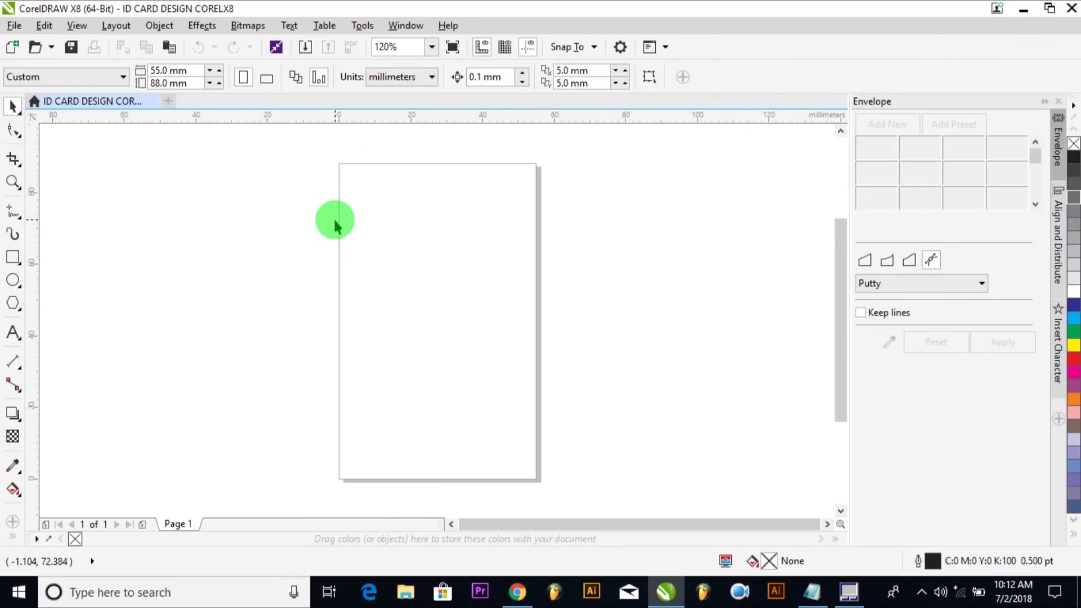
Open id card text.cdr from the desktop and check the fill colours of its blue, light blue and purple squares.
{"action": "key", "text": "super+d"}
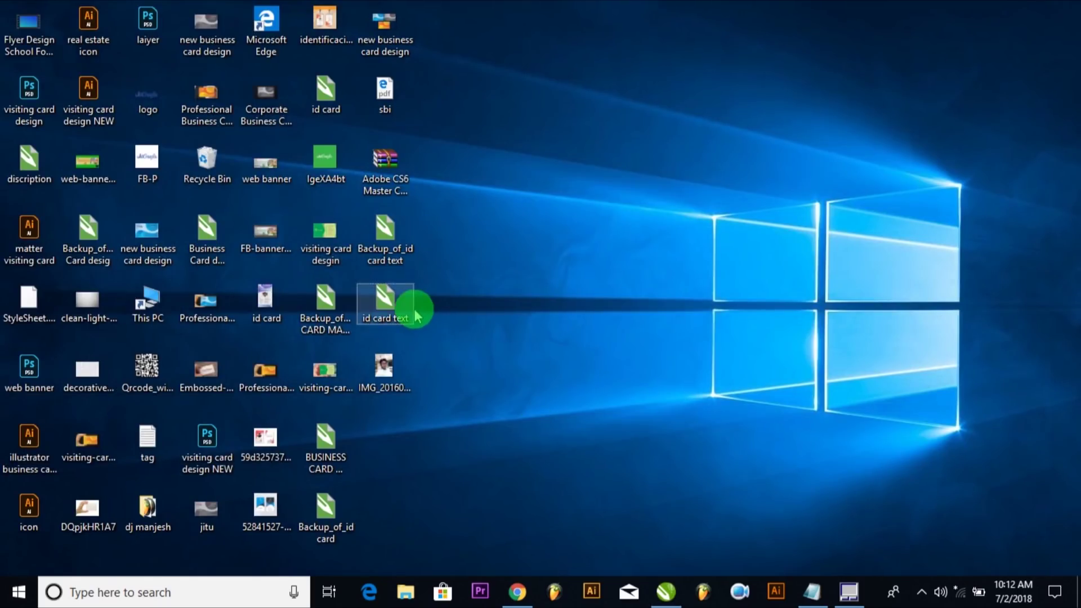
{"action": "key", "text": "super+d"}
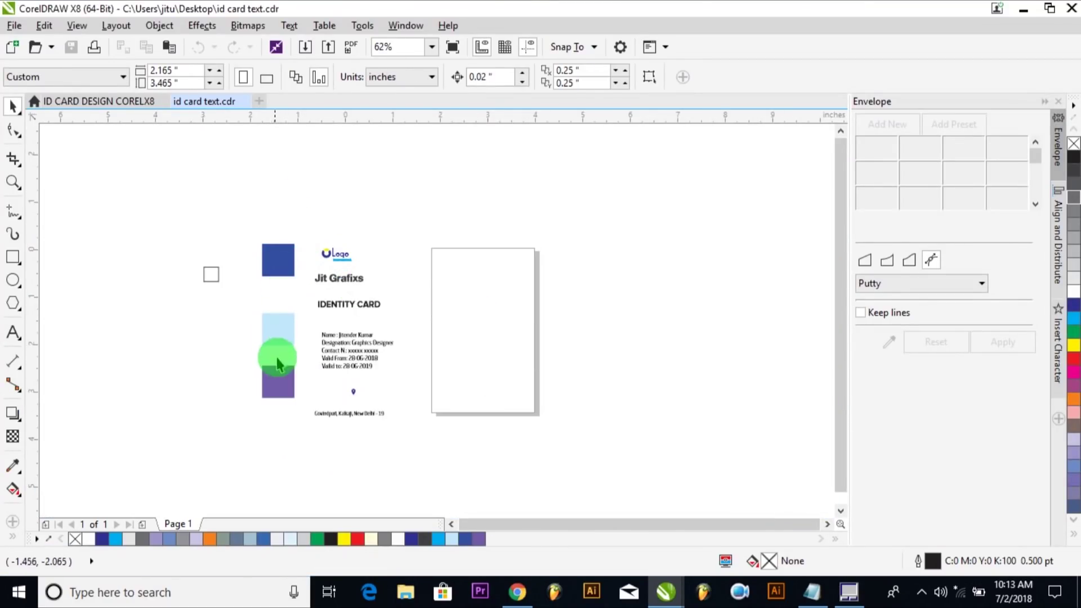
{"action": "left_click", "coordinate": [278, 265]}
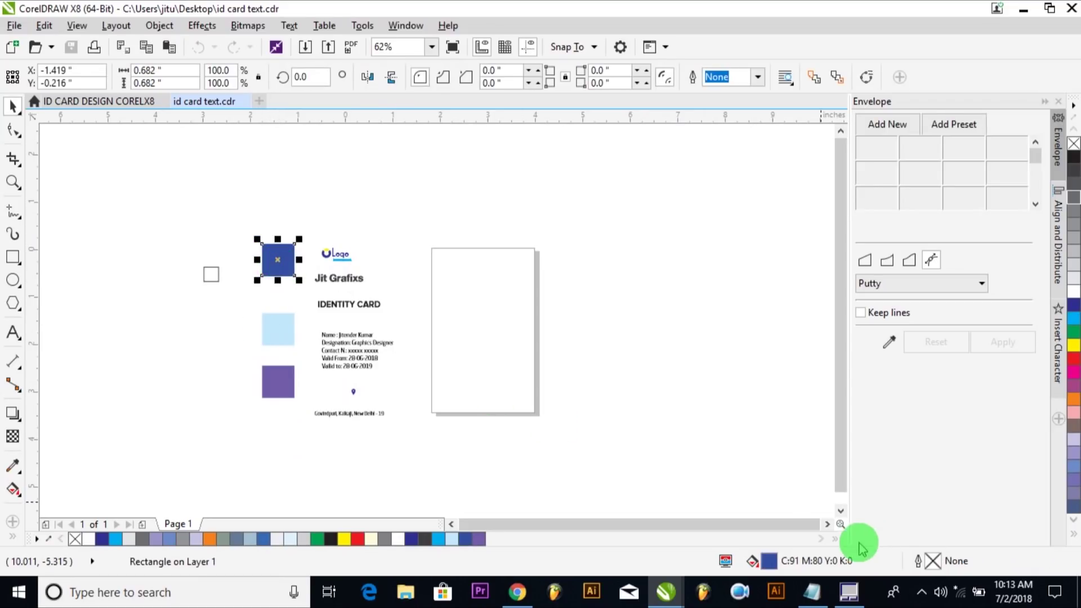
{"action": "left_click", "coordinate": [275, 331]}
{"action": "left_click", "coordinate": [282, 382]}
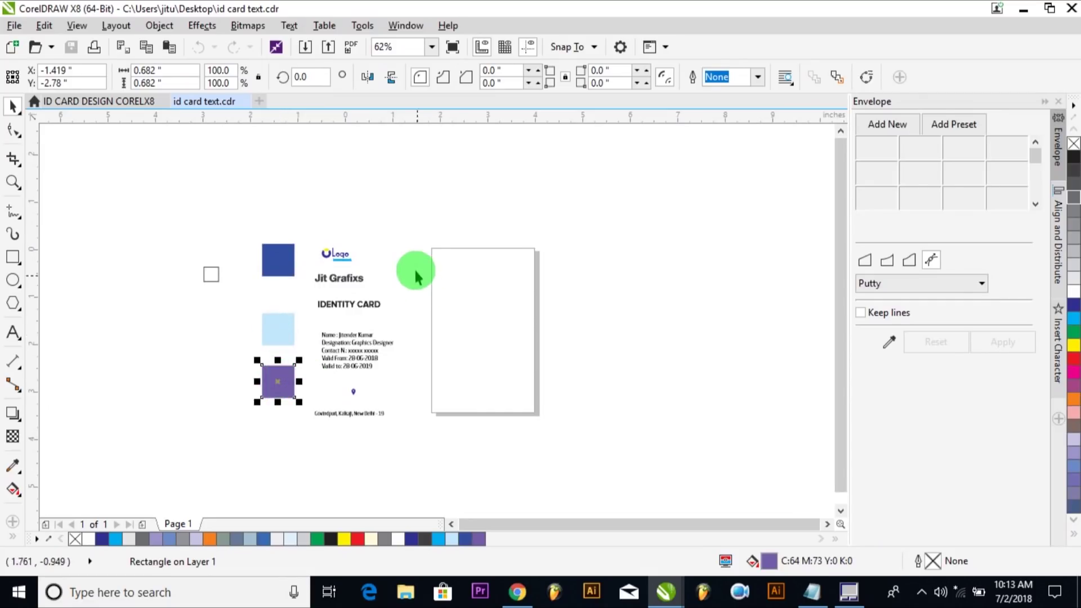
Copy the colour squares, logo and text from id card text.cdr and paste them into the ID CARD DESIGN CORELX8 document.
{"action": "left_click", "coordinate": [497, 195]}
{"action": "left_click_drag", "start_coordinate": [569, 169], "coordinate": [214, 448]}
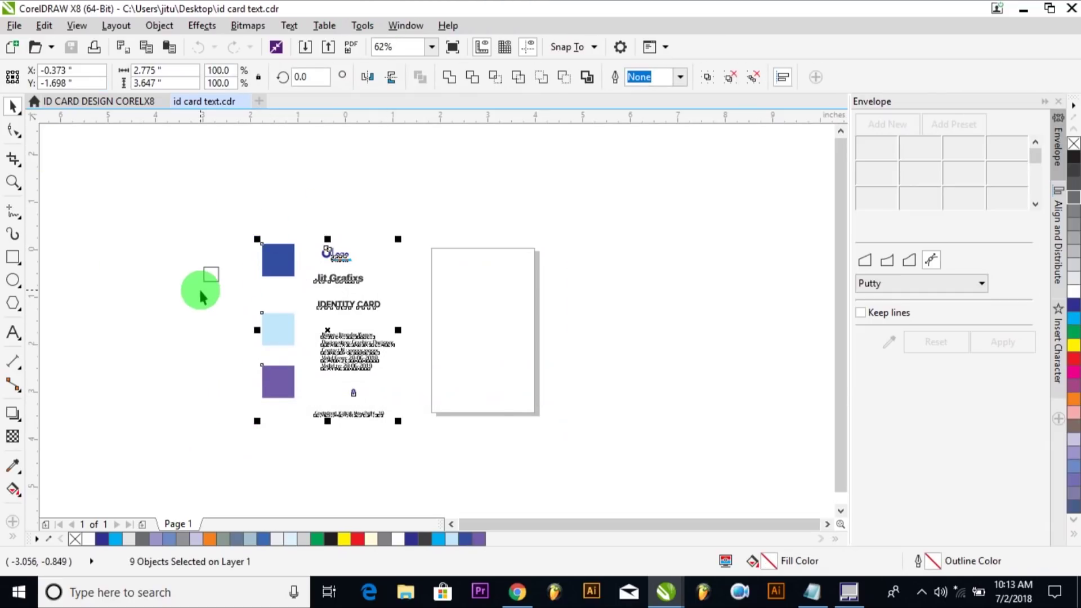
{"action": "left_click", "coordinate": [41, 26]}
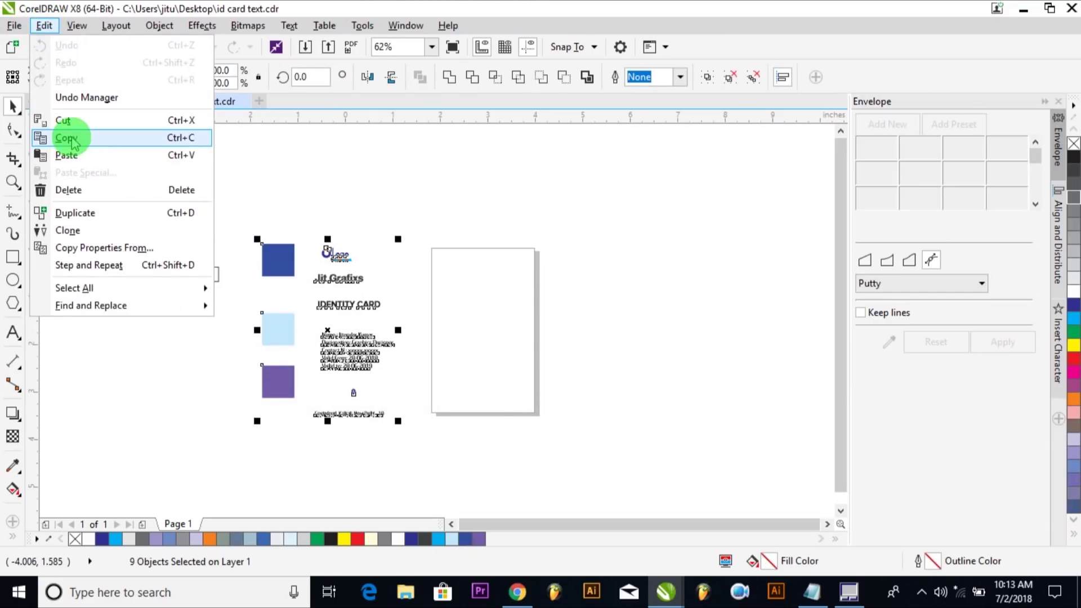
{"action": "left_click", "coordinate": [72, 138]}
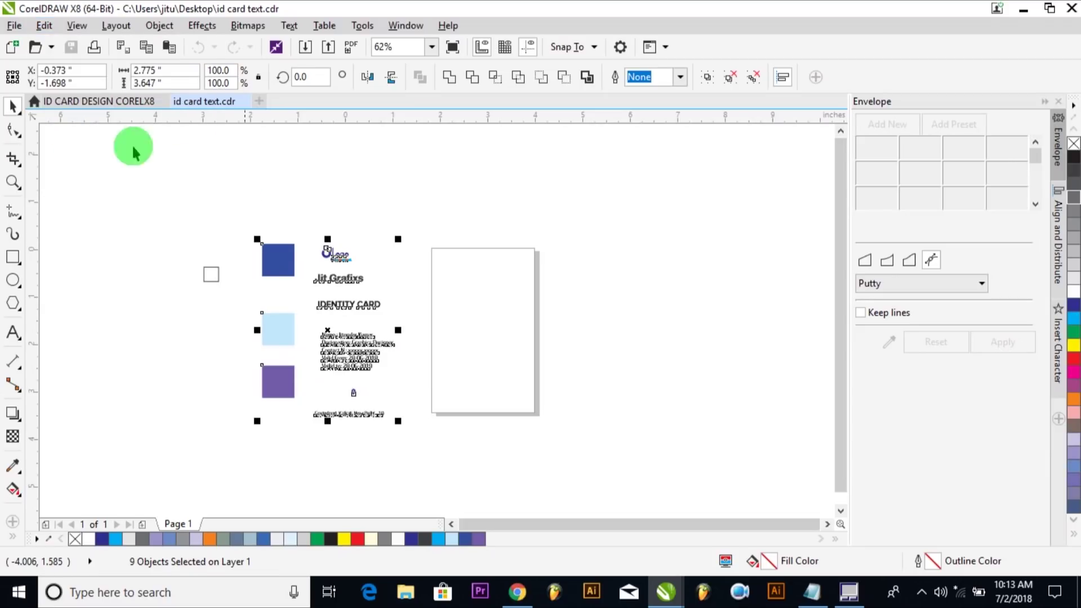
{"action": "left_click", "coordinate": [88, 102]}
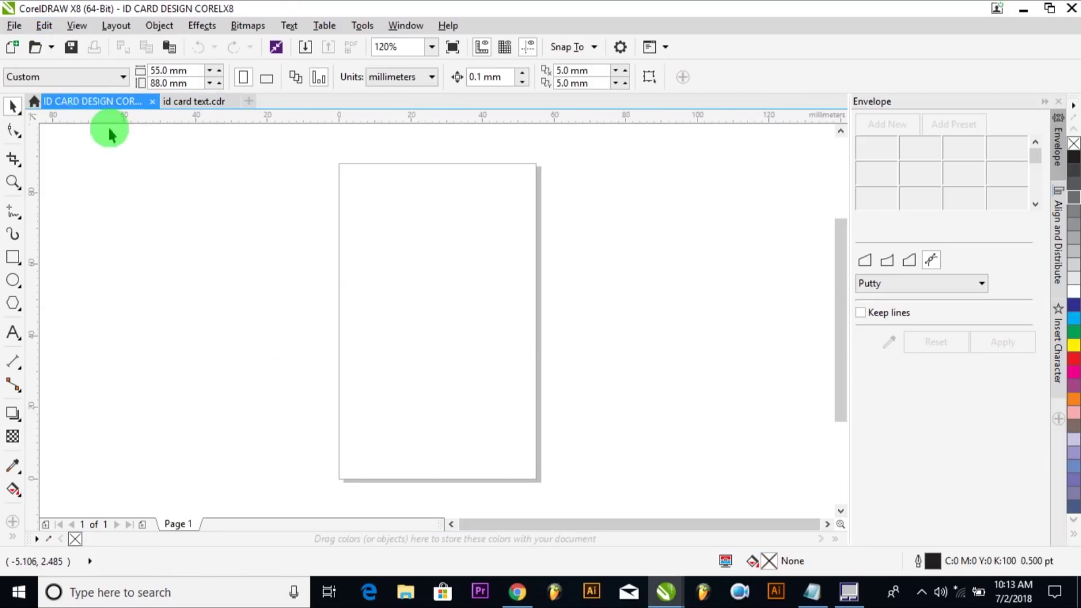
{"action": "left_click", "coordinate": [44, 25]}
{"action": "left_click", "coordinate": [63, 155]}
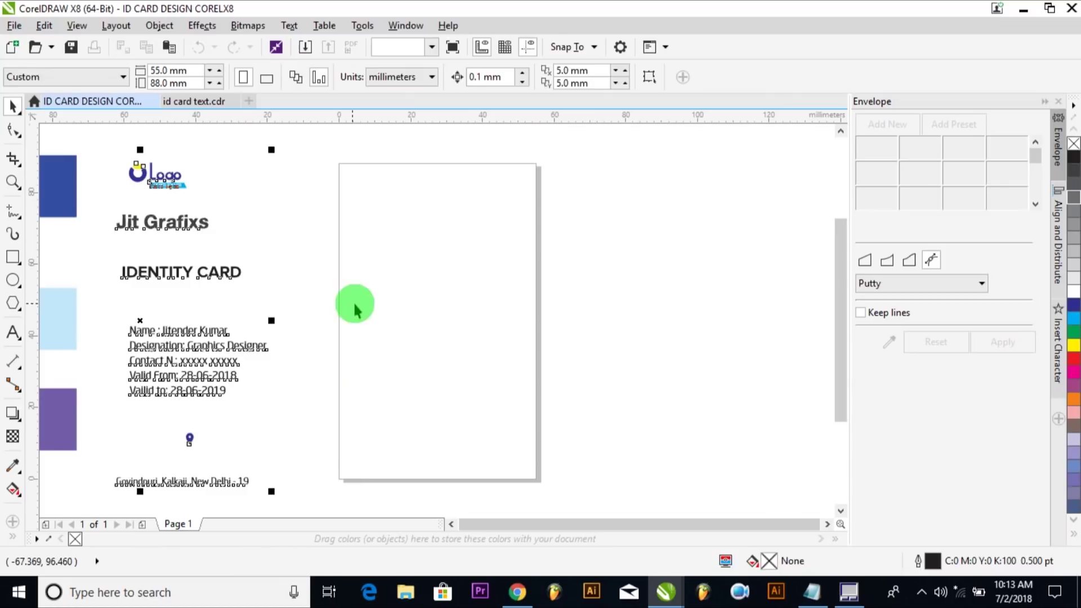
{"action": "scroll", "coordinate": [306, 304], "scroll_direction": "down", "scroll_amount": 3}
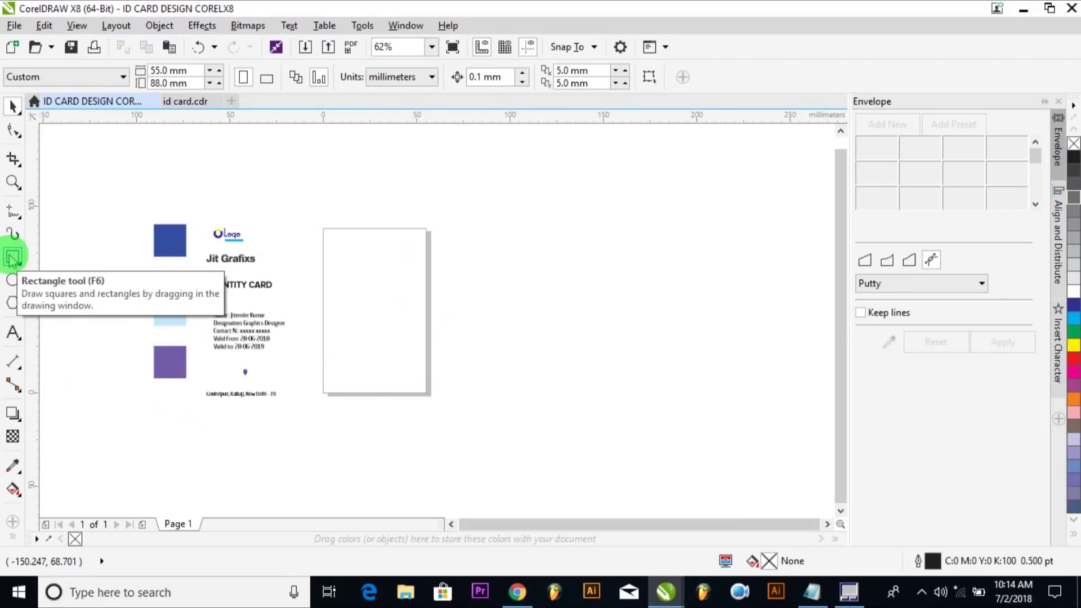
Add a page-sized rectangle and shorten it from its bottom edge to about 35 mm high.
{"action": "double_click", "coordinate": [12, 259]}
{"action": "key", "text": "space"}
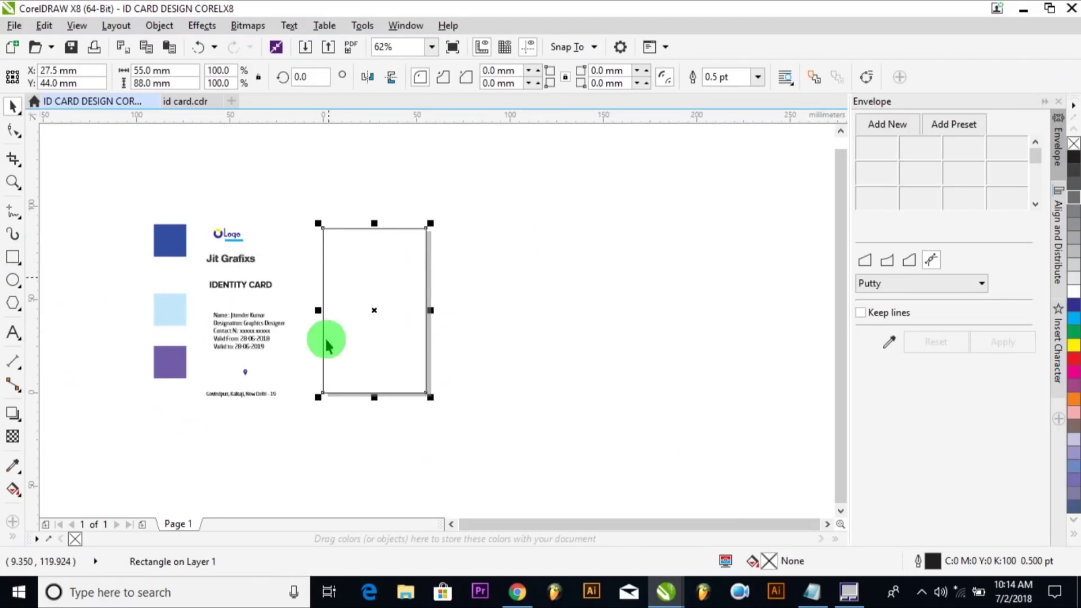
{"action": "left_click_drag", "start_coordinate": [375, 397], "coordinate": [354, 296]}
{"action": "key", "text": "Escape"}
{"action": "key", "text": "F2"}
{"action": "left_click_drag", "start_coordinate": [261, 181], "coordinate": [560, 377]}
{"action": "left_click_drag", "start_coordinate": [560, 415], "coordinate": [242, 155]}
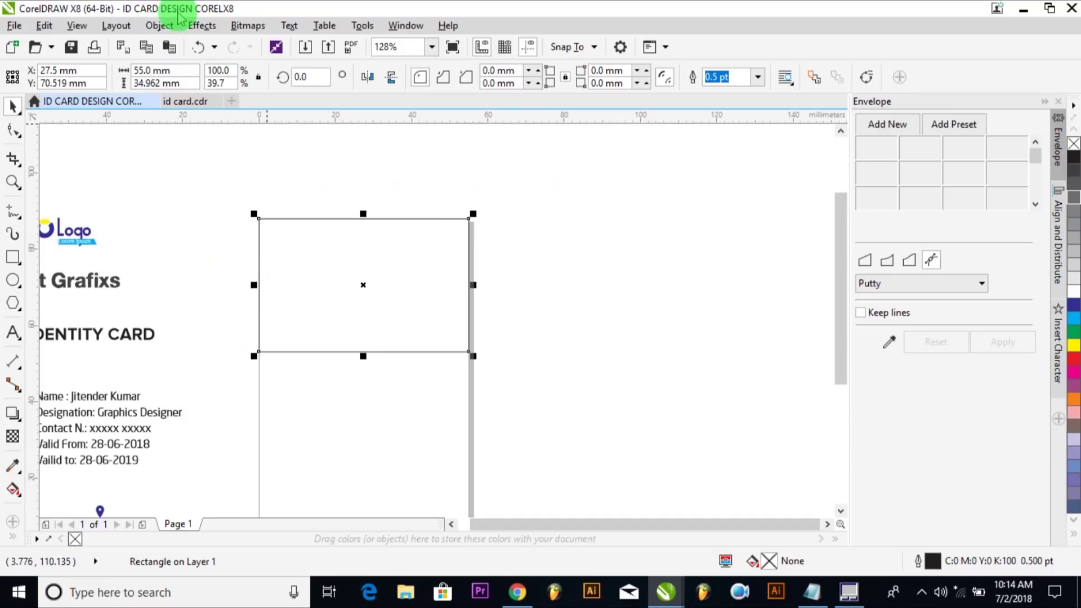
Convert the rectangle to a curve object and make its straight segments editable as curves using the Shape tool.
{"action": "left_click", "coordinate": [160, 26]}
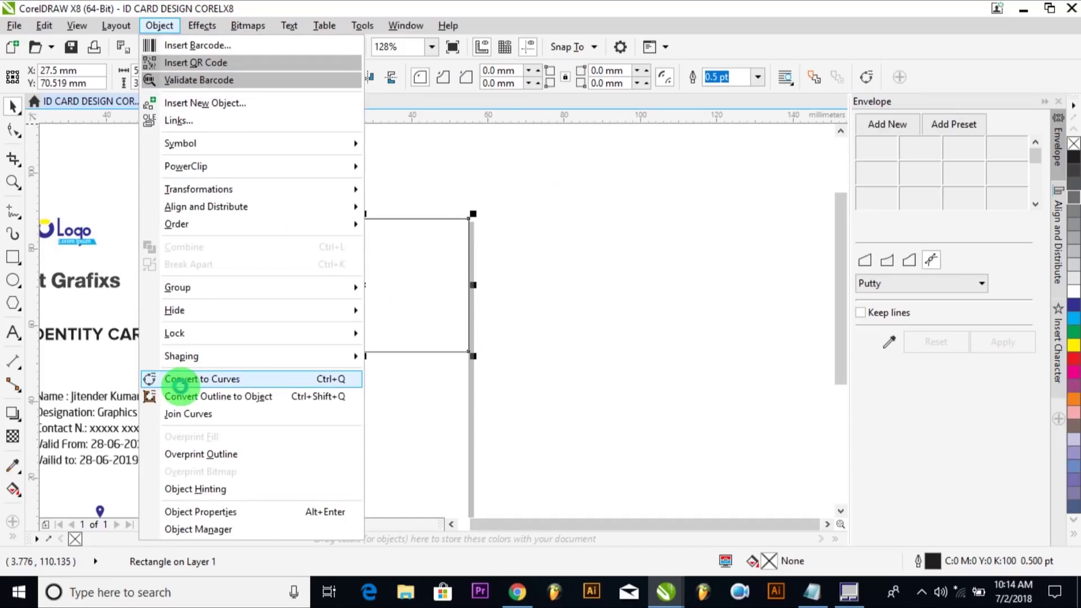
{"action": "left_click", "coordinate": [180, 384]}
{"action": "left_click", "coordinate": [12, 128]}
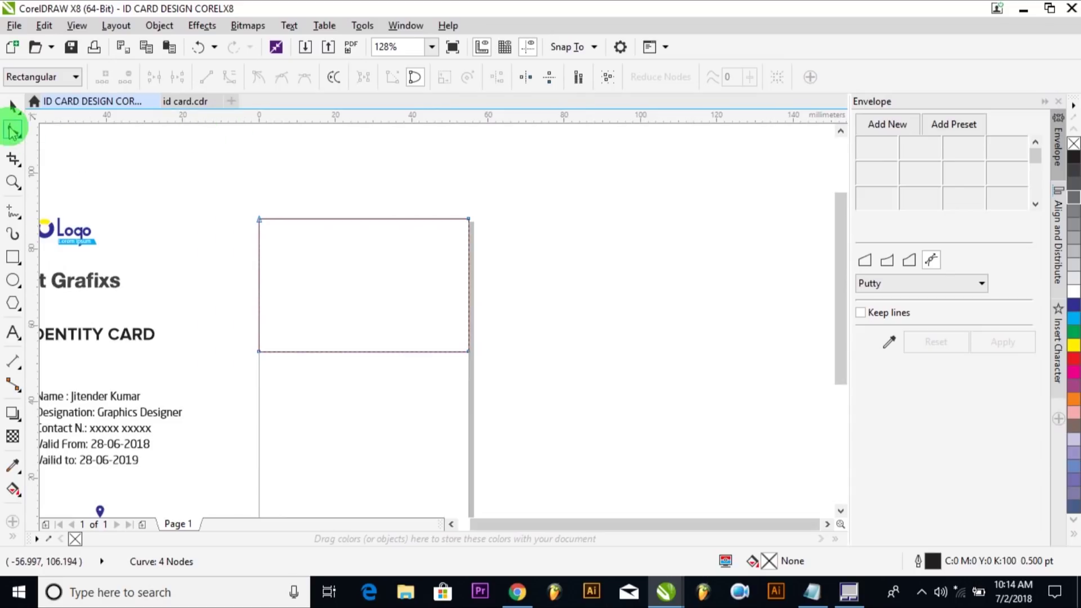
{"action": "left_click_drag", "start_coordinate": [200, 181], "coordinate": [475, 380]}
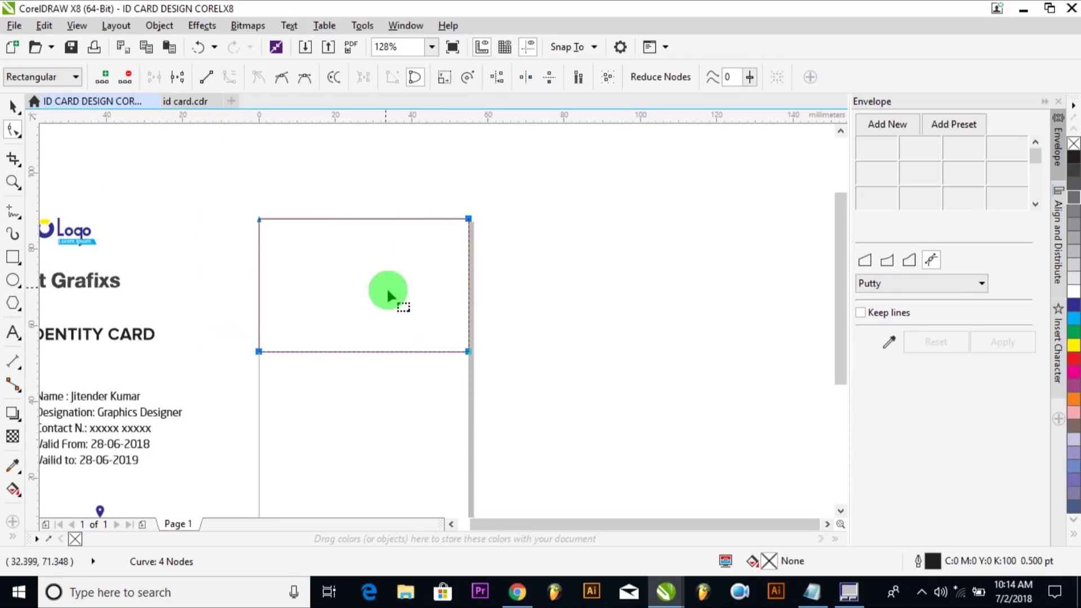
{"action": "key", "text": "space"}
{"action": "key", "text": "space"}
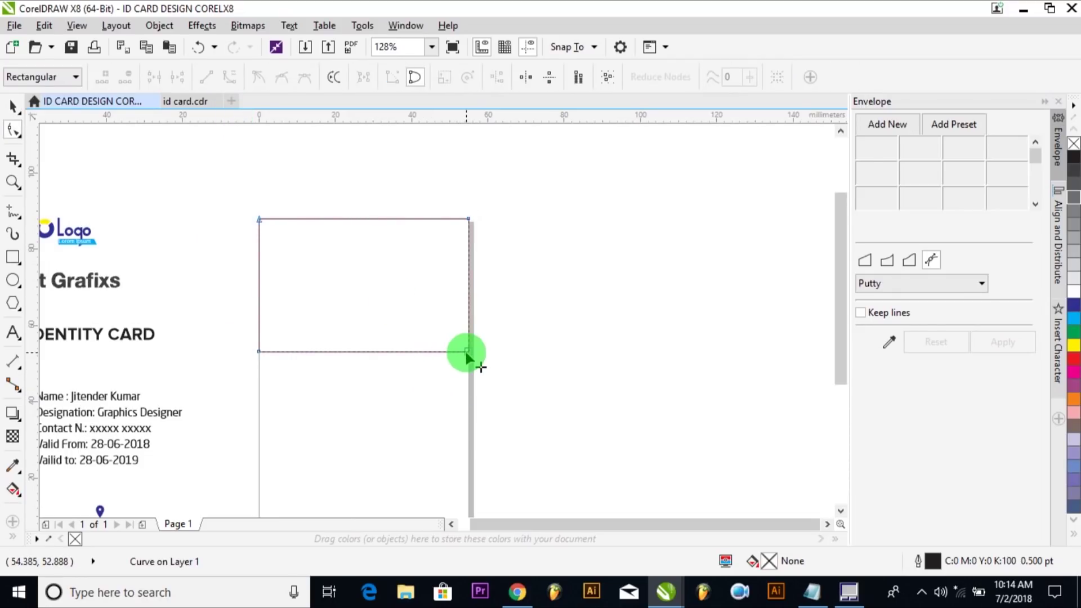
Raise the shape's lower-right corner node and lower its lower-left corner node to slant the bottom edge.
{"action": "left_click", "coordinate": [466, 351]}
{"action": "left_click_drag", "start_coordinate": [467, 351], "coordinate": [468, 318]}
{"action": "left_click", "coordinate": [259, 351]}
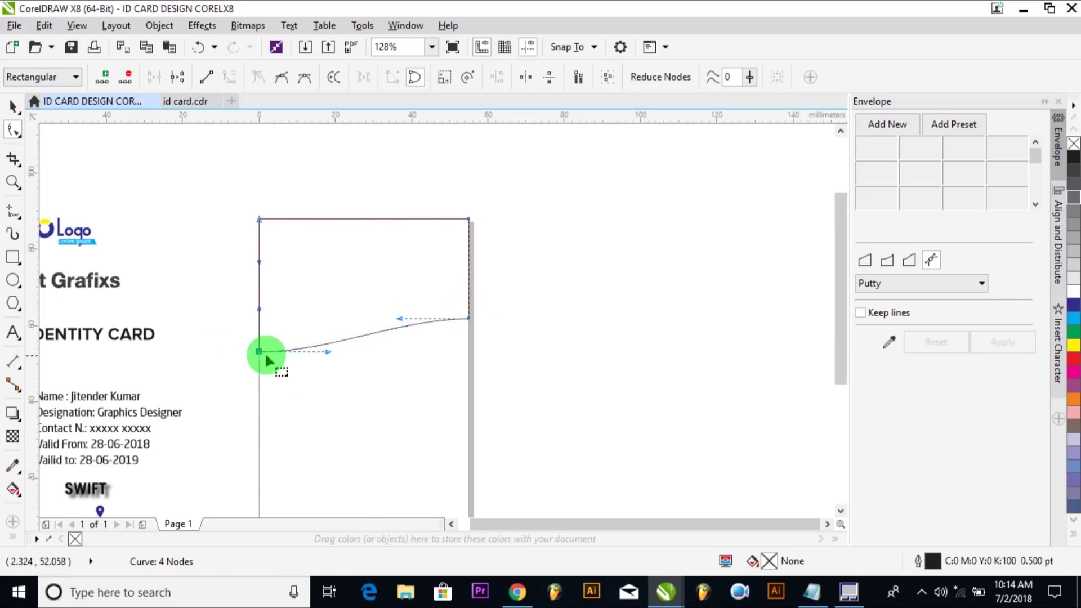
{"action": "left_click_drag", "start_coordinate": [259, 352], "coordinate": [259, 367]}
{"action": "left_click_drag", "start_coordinate": [466, 321], "coordinate": [468, 333]}
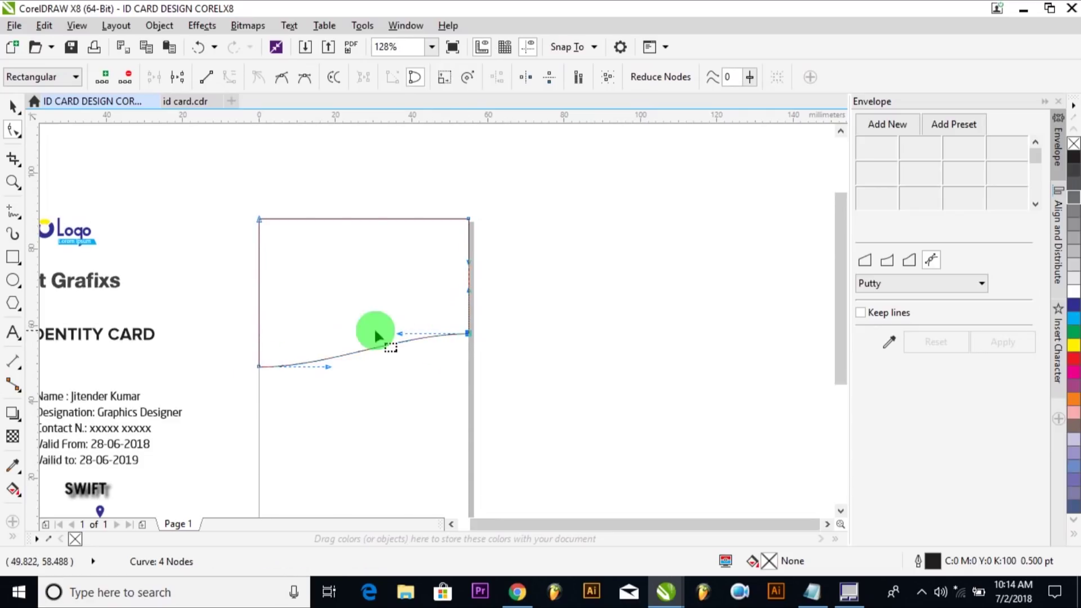
Bend the shape's bottom edge into a gentle wave, arching up from the lower-left corner and dipping before the raised right corner.
{"action": "left_click_drag", "start_coordinate": [328, 369], "coordinate": [272, 391]}
{"action": "left_click_drag", "start_coordinate": [399, 335], "coordinate": [456, 382]}
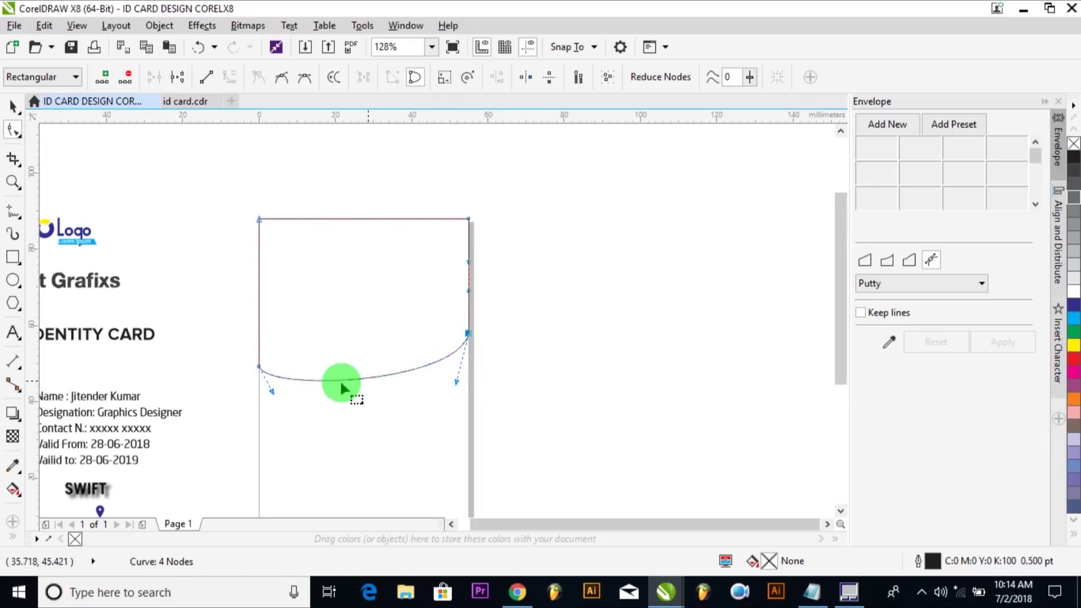
{"action": "left_click_drag", "start_coordinate": [274, 397], "coordinate": [298, 331]}
{"action": "left_click_drag", "start_coordinate": [457, 382], "coordinate": [463, 369]}
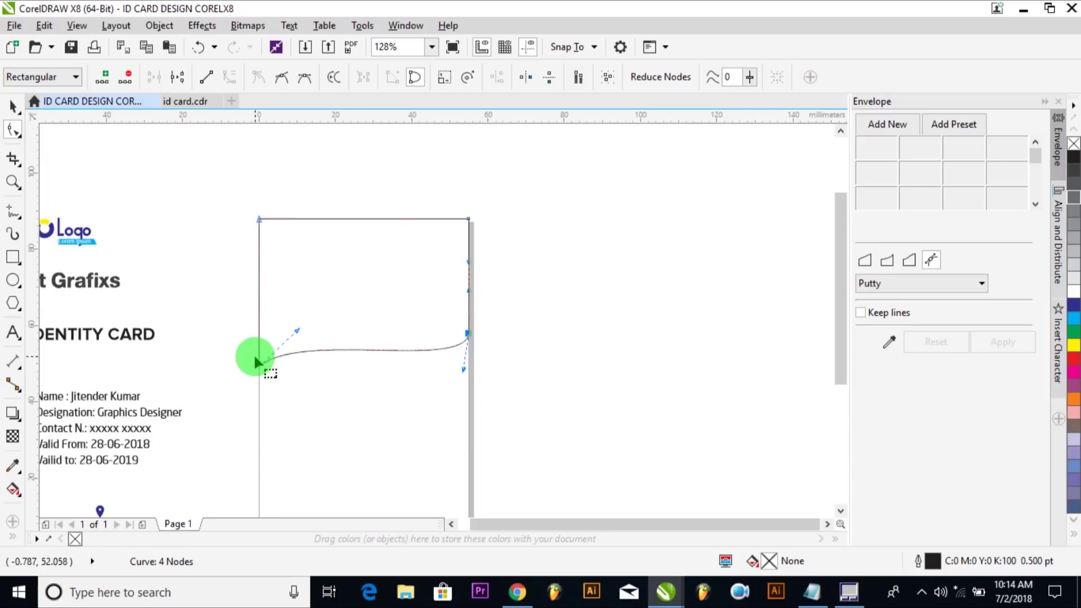
{"action": "mouse_move", "coordinate": [258, 361]}
{"action": "left_mouse_down"}
{"action": "mouse_move", "coordinate": [258, 379]}
{"action": "mouse_move", "coordinate": [258, 366]}
{"action": "left_mouse_up"}
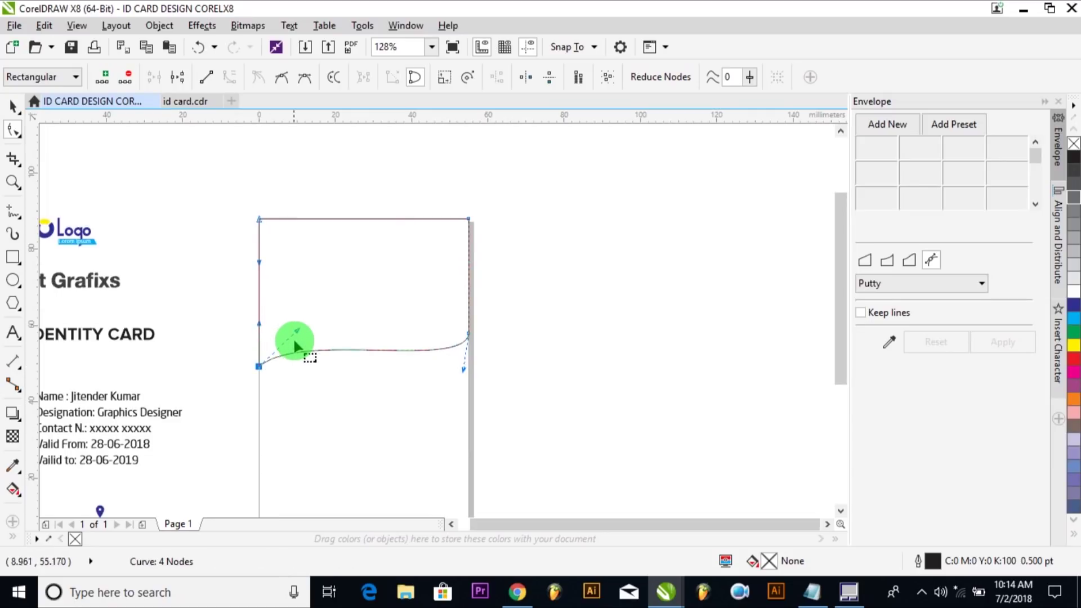
{"action": "left_click_drag", "start_coordinate": [297, 329], "coordinate": [303, 306]}
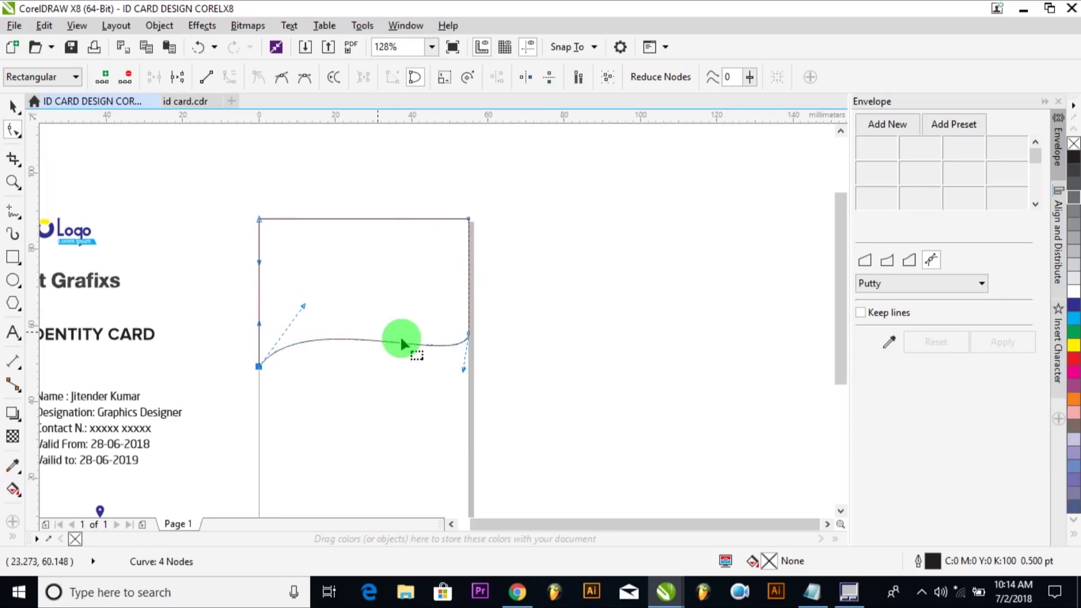
{"action": "left_click_drag", "start_coordinate": [467, 340], "coordinate": [463, 362]}
{"action": "left_click_drag", "start_coordinate": [303, 308], "coordinate": [295, 306]}
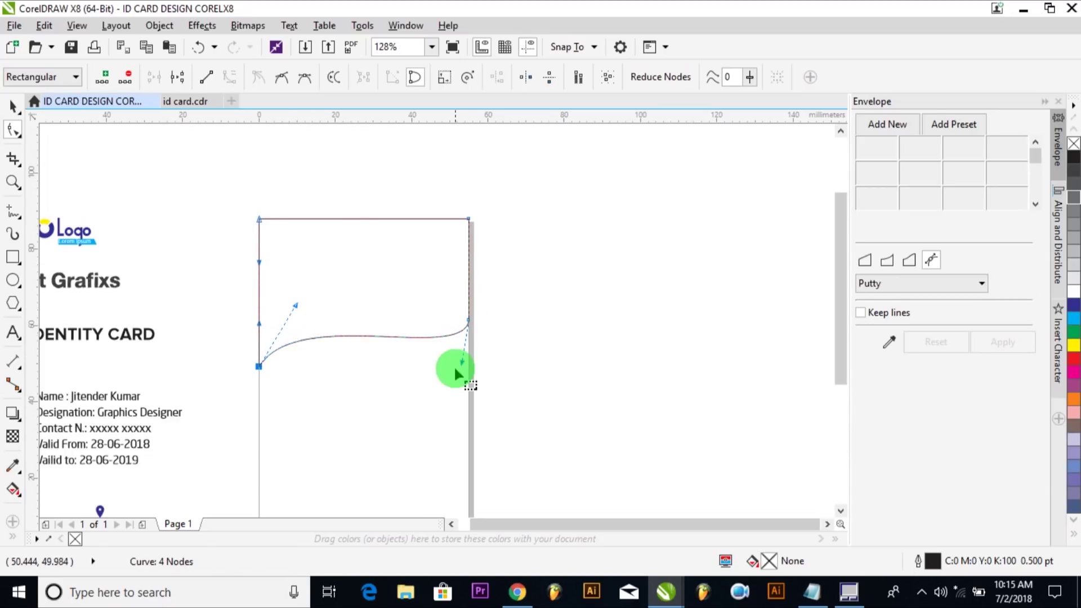
{"action": "left_click_drag", "start_coordinate": [460, 365], "coordinate": [449, 364]}
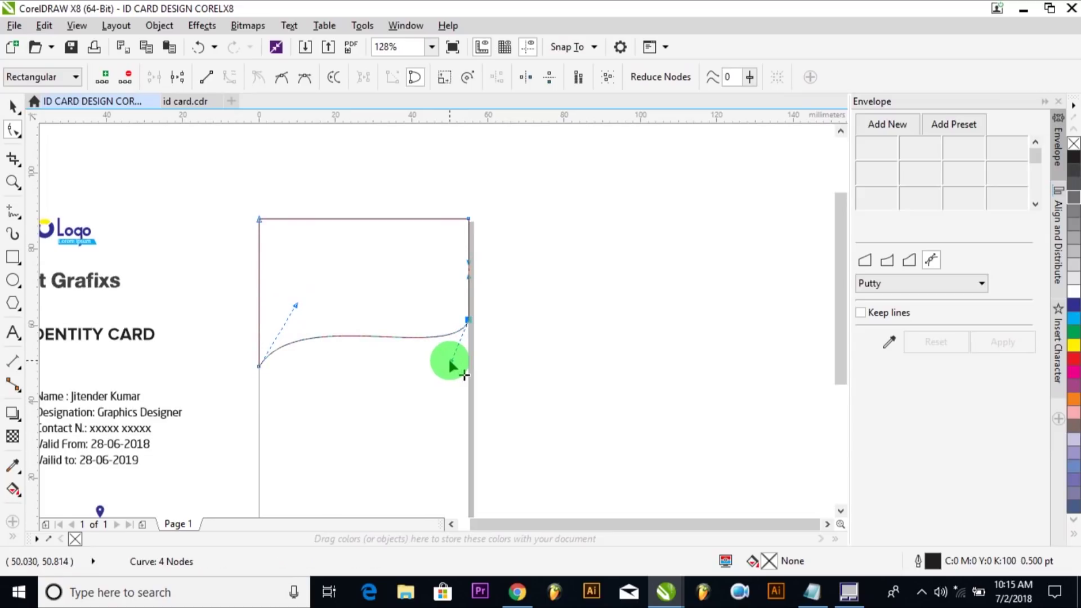
{"action": "left_click", "coordinate": [505, 366]}
{"action": "key", "text": "space"}
{"action": "left_click", "coordinate": [524, 357]}
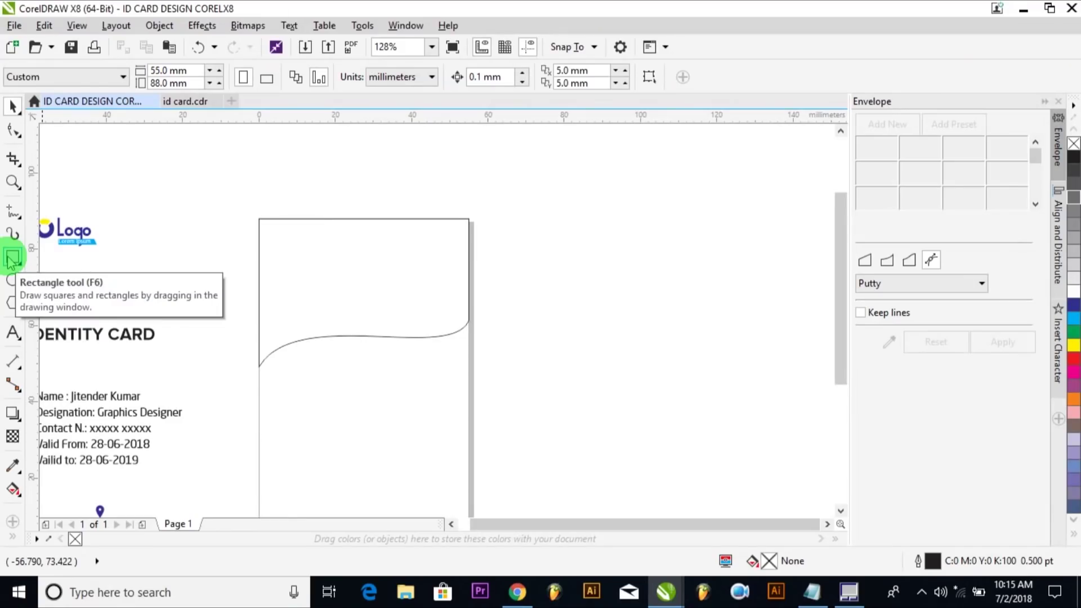
Add another page-sized rectangle and set its height to 12 mm.
{"action": "left_click", "coordinate": [11, 260]}
{"action": "double_click", "coordinate": [11, 260]}
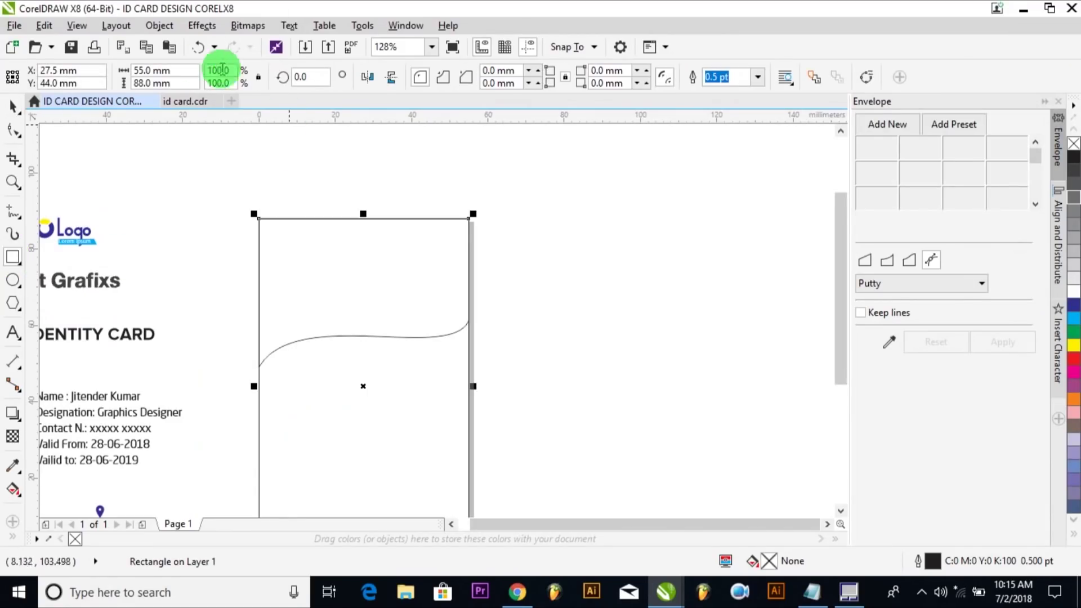
{"action": "left_click", "coordinate": [183, 83]}
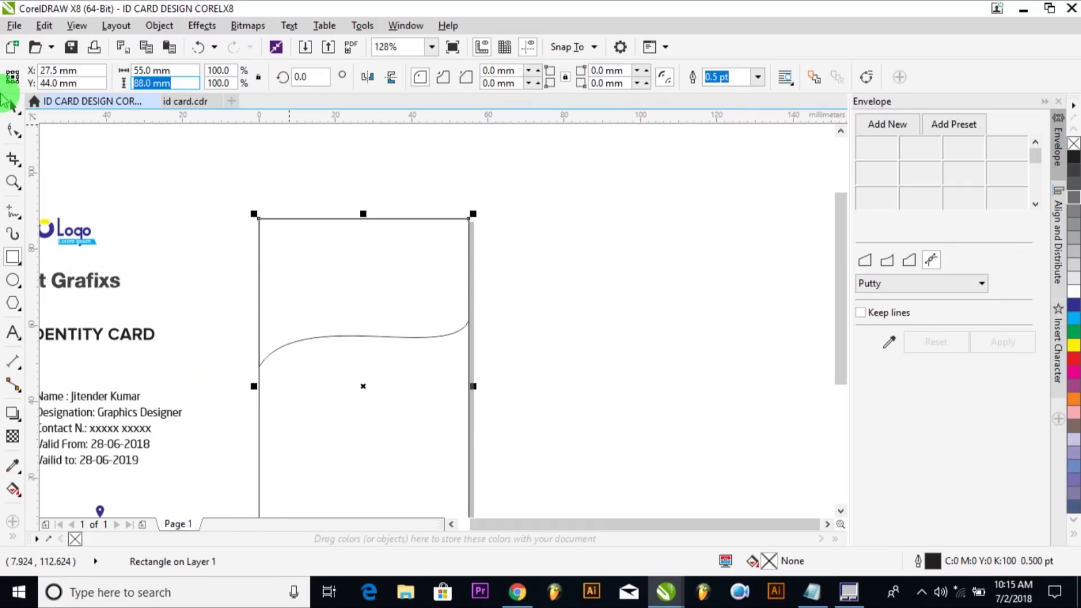
{"action": "type", "text": "12"}
{"action": "key", "text": "Return"}
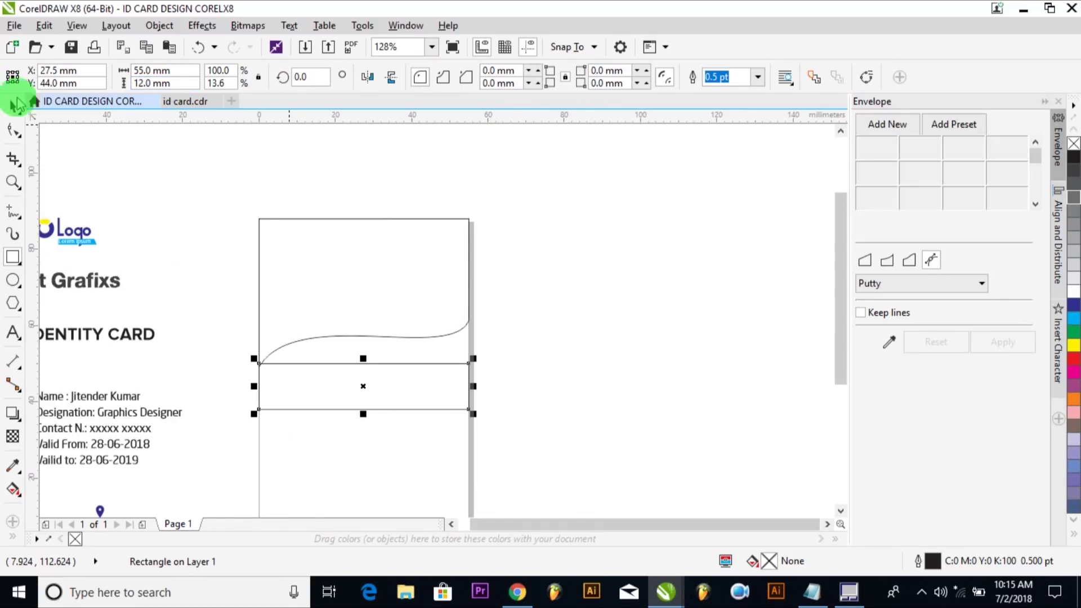
Convert the 12 mm high rectangle to a curve object and make all its straight segments editable as curves.
{"action": "left_click", "coordinate": [163, 32]}
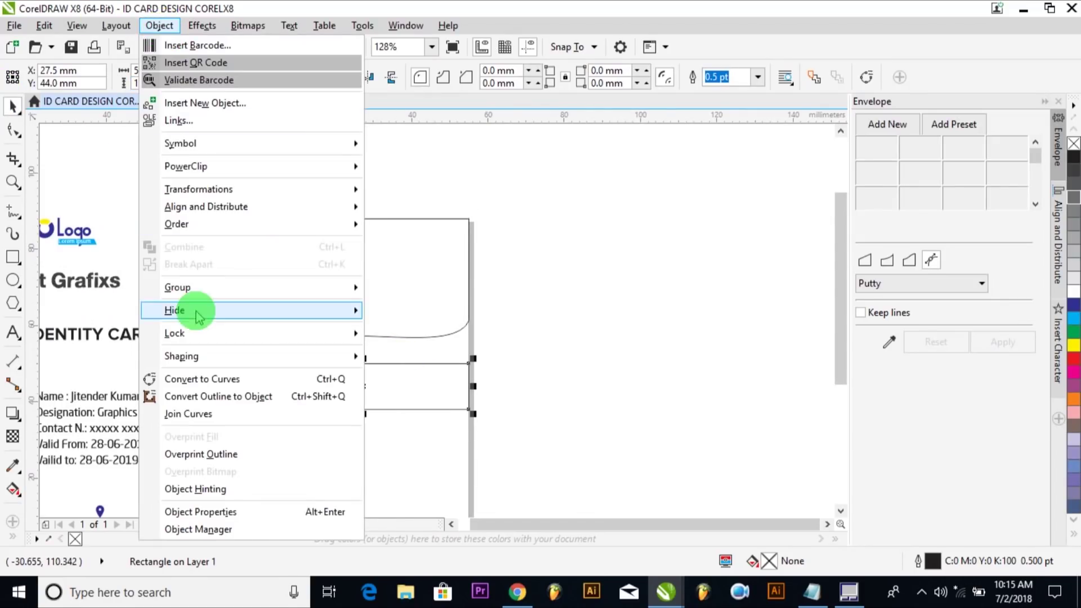
{"action": "left_click", "coordinate": [192, 380]}
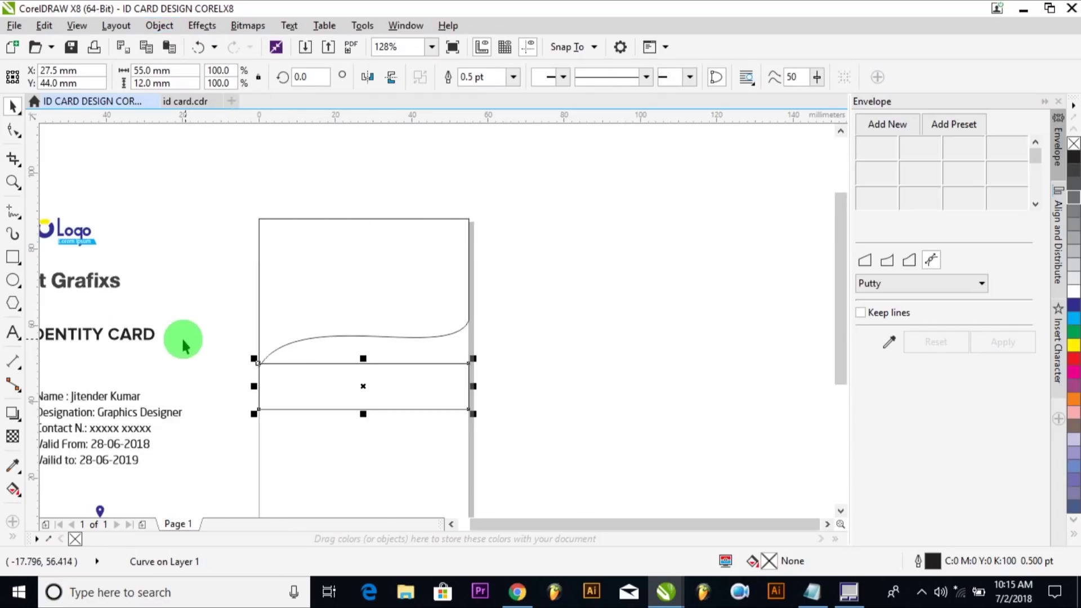
{"action": "left_click", "coordinate": [13, 129]}
{"action": "left_click_drag", "start_coordinate": [344, 382], "coordinate": [580, 465]}
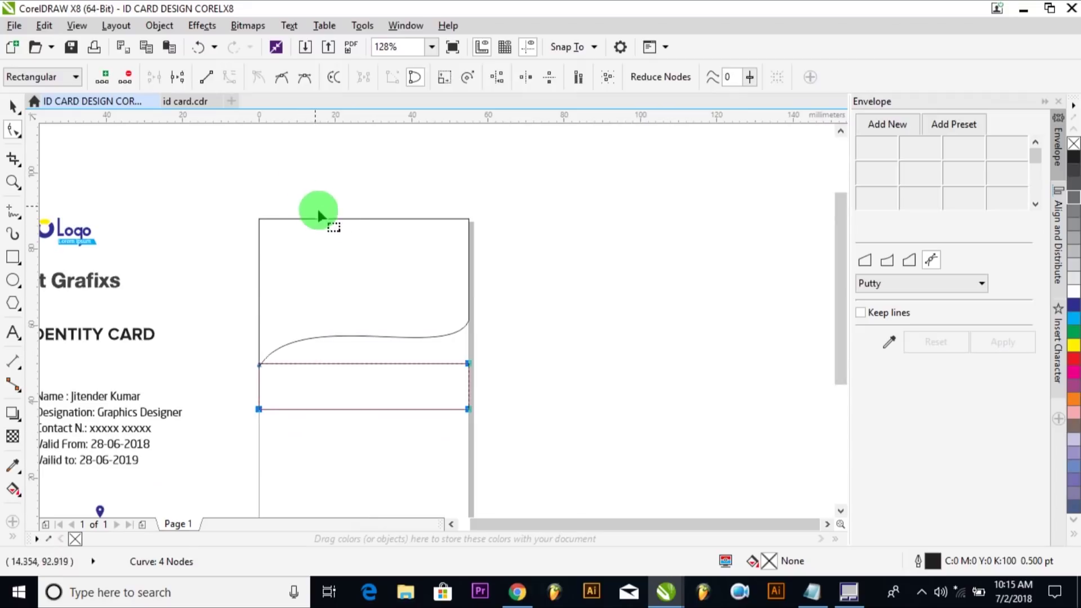
Move the strip up until its lower edge meets the wave's right end, and lower its lower-left node to the wave's left end.
{"action": "key", "text": "space"}
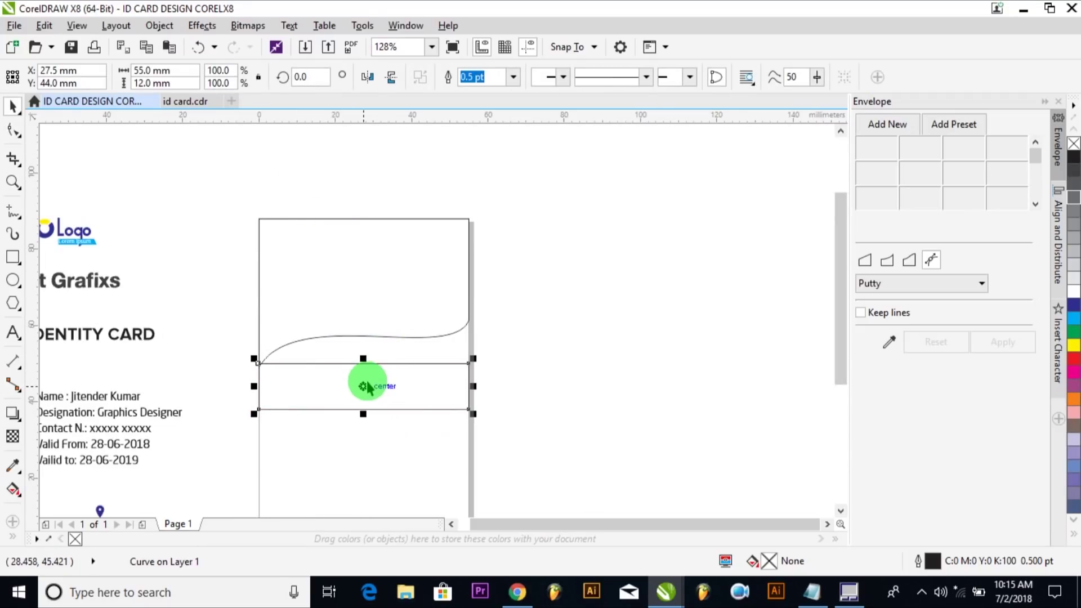
{"action": "left_click_drag", "start_coordinate": [367, 382], "coordinate": [385, 300]}
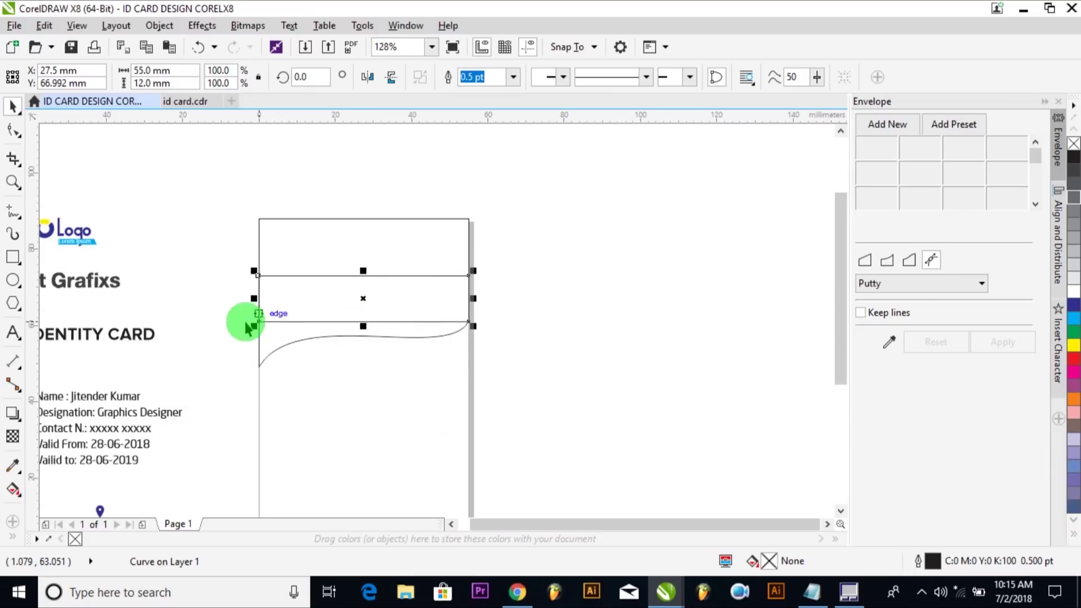
{"action": "left_click", "coordinate": [362, 297]}
{"action": "key", "text": "space"}
{"action": "left_click_drag", "start_coordinate": [259, 321], "coordinate": [259, 363]}
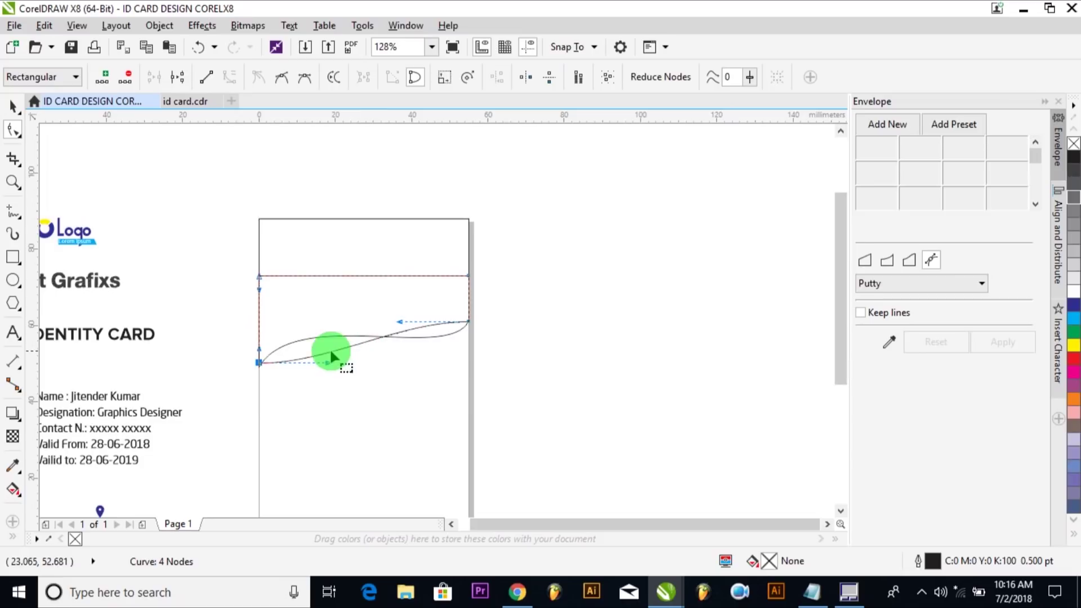
Bend the strip's bottom edge to roughly follow the larger shape's wave by reshaping the handles at both ends.
{"action": "left_click_drag", "start_coordinate": [328, 362], "coordinate": [294, 338]}
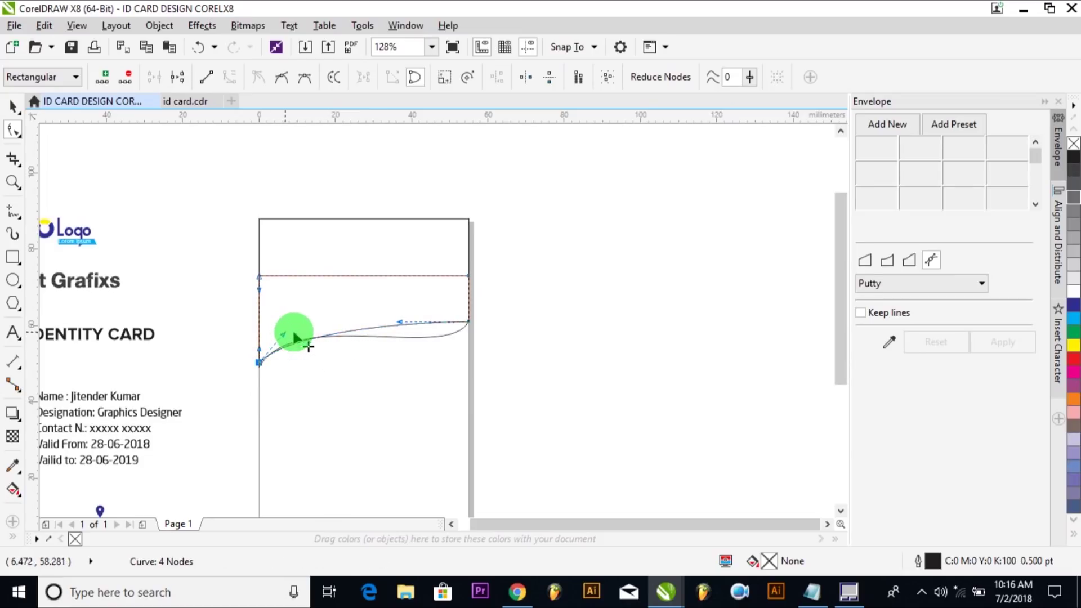
{"action": "left_click_drag", "start_coordinate": [400, 322], "coordinate": [463, 351]}
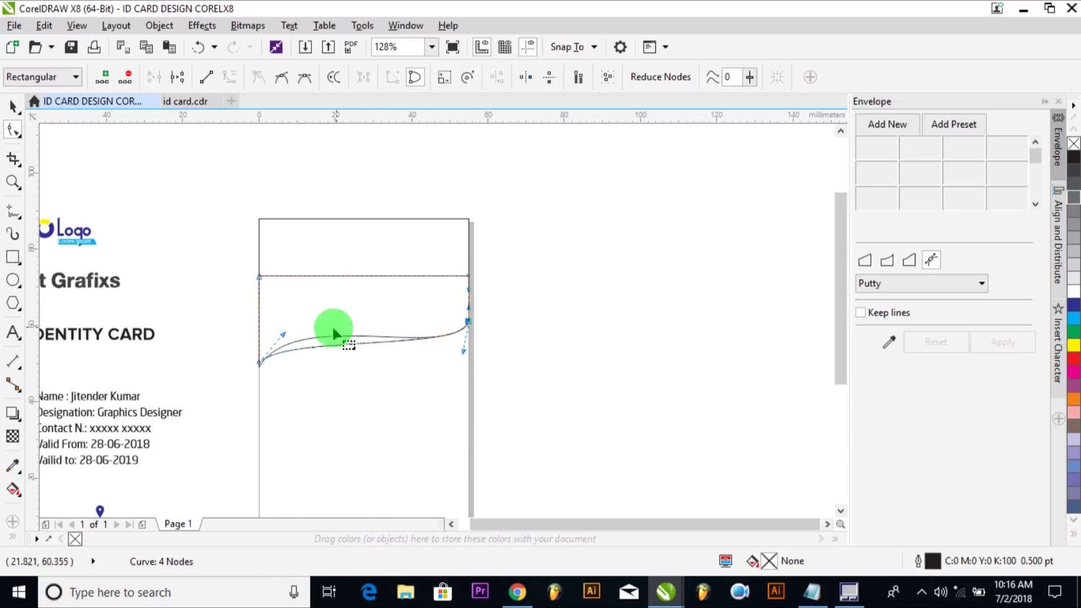
{"action": "left_click_drag", "start_coordinate": [283, 337], "coordinate": [302, 312]}
Fine-tune the strip's lower-left node and bottom-edge handles so the curve closely matches the larger shape's wave.
{"action": "scroll", "coordinate": [429, 353], "scroll_direction": "down", "scroll_amount": 2}
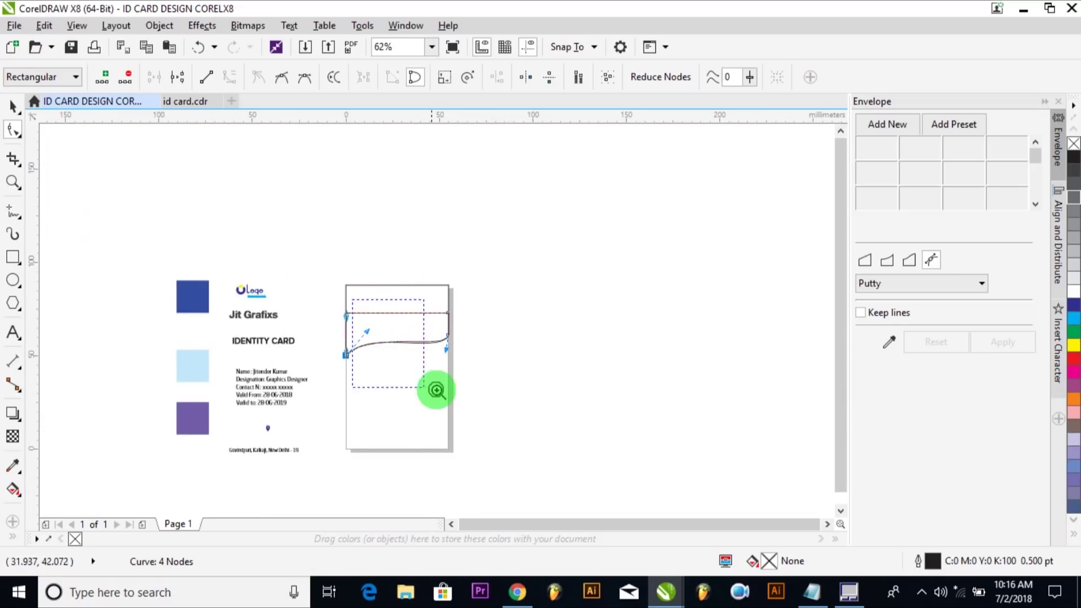
{"action": "scroll", "coordinate": [478, 395], "scroll_direction": "up", "scroll_amount": 3}
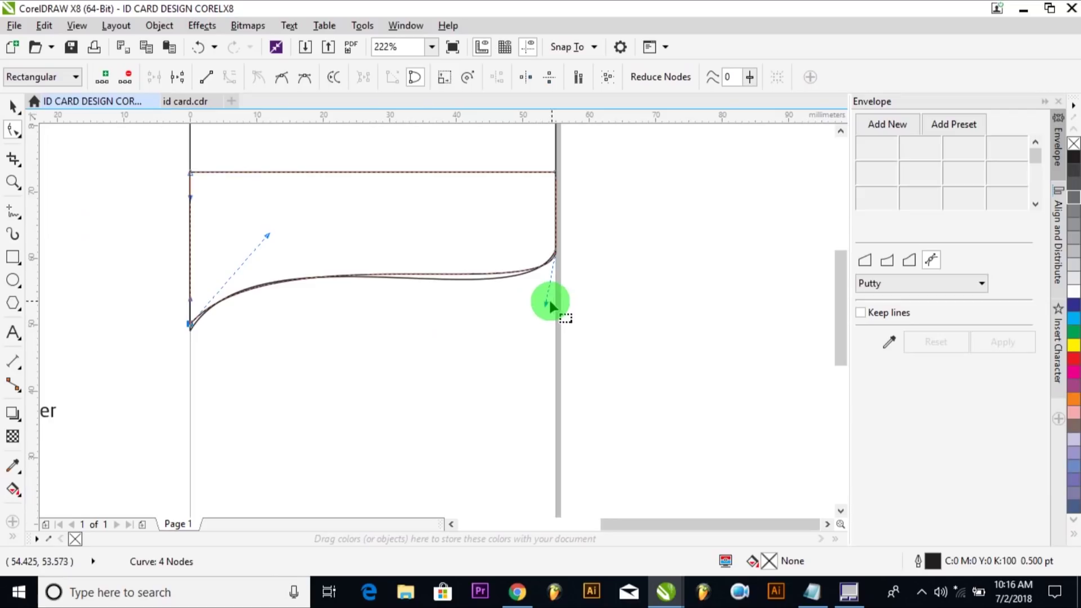
{"action": "left_click_drag", "start_coordinate": [551, 304], "coordinate": [535, 315]}
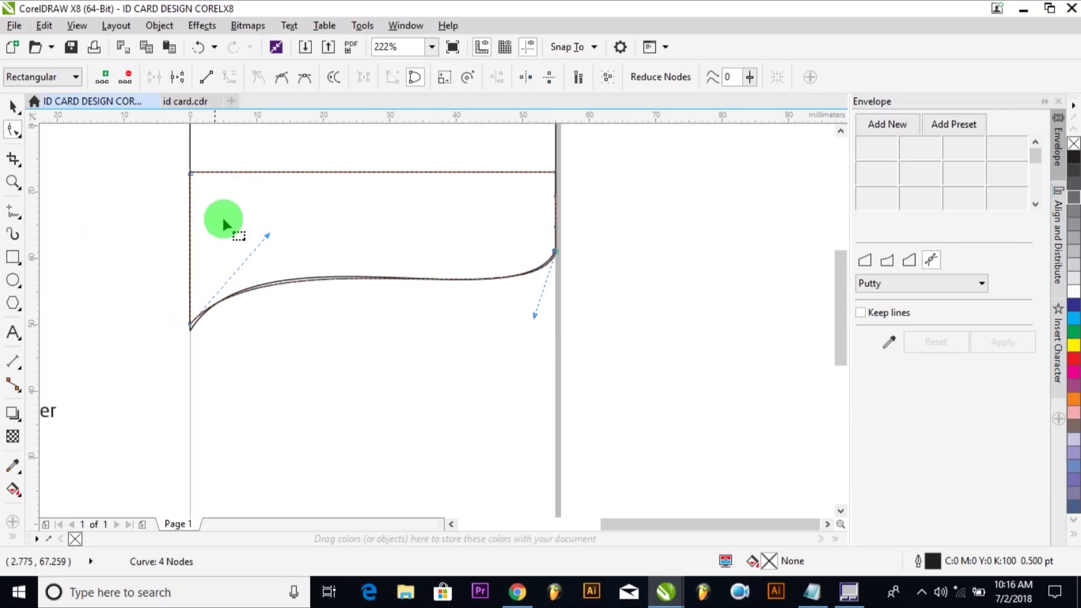
{"action": "left_click_drag", "start_coordinate": [261, 241], "coordinate": [268, 237]}
{"action": "mouse_move", "coordinate": [190, 325]}
{"action": "left_mouse_down"}
{"action": "mouse_move", "coordinate": [191, 340]}
{"action": "mouse_move", "coordinate": [188, 321]}
{"action": "mouse_move", "coordinate": [189, 331]}
{"action": "left_mouse_up"}
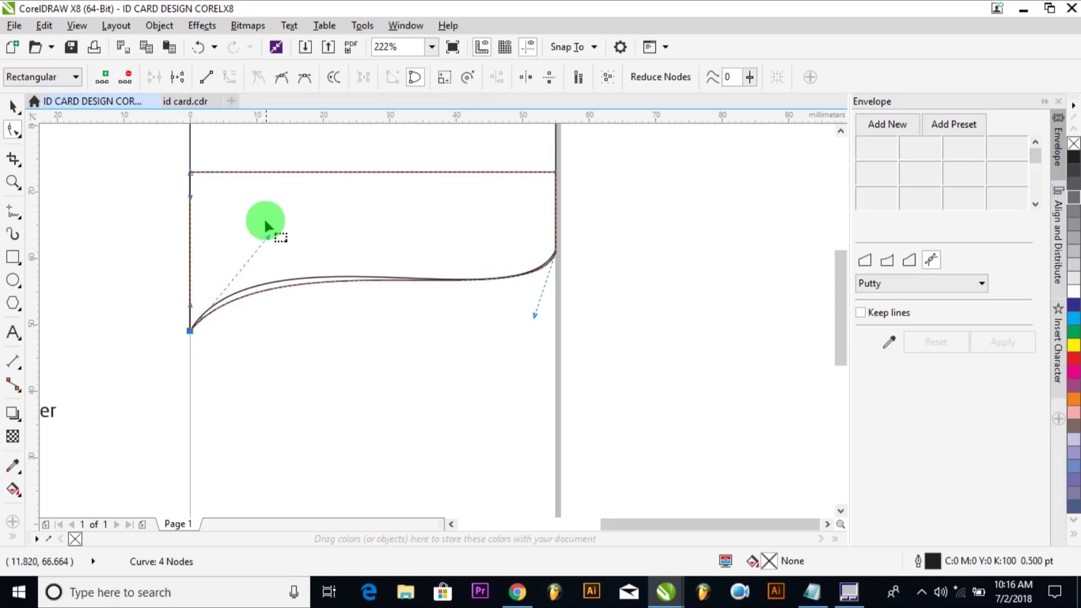
{"action": "left_click_drag", "start_coordinate": [267, 242], "coordinate": [262, 222]}
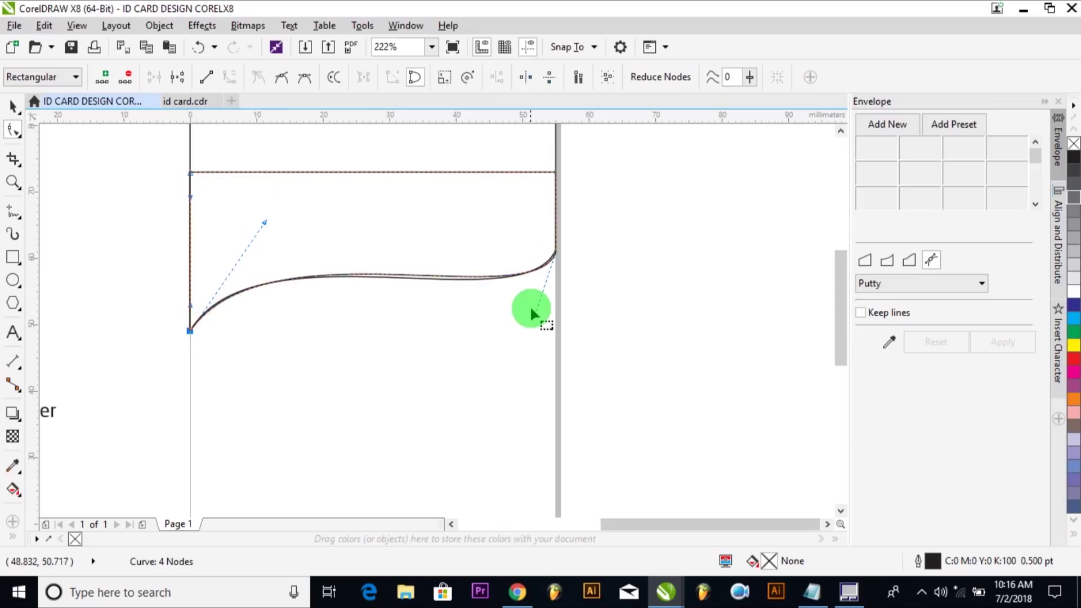
{"action": "left_click_drag", "start_coordinate": [534, 317], "coordinate": [531, 321]}
Move the strip down until its top-right corner meets the wave's right end, and lower its top-left node to the wave's left end.
{"action": "key", "text": "space"}
{"action": "left_click_drag", "start_coordinate": [368, 276], "coordinate": [369, 329]}
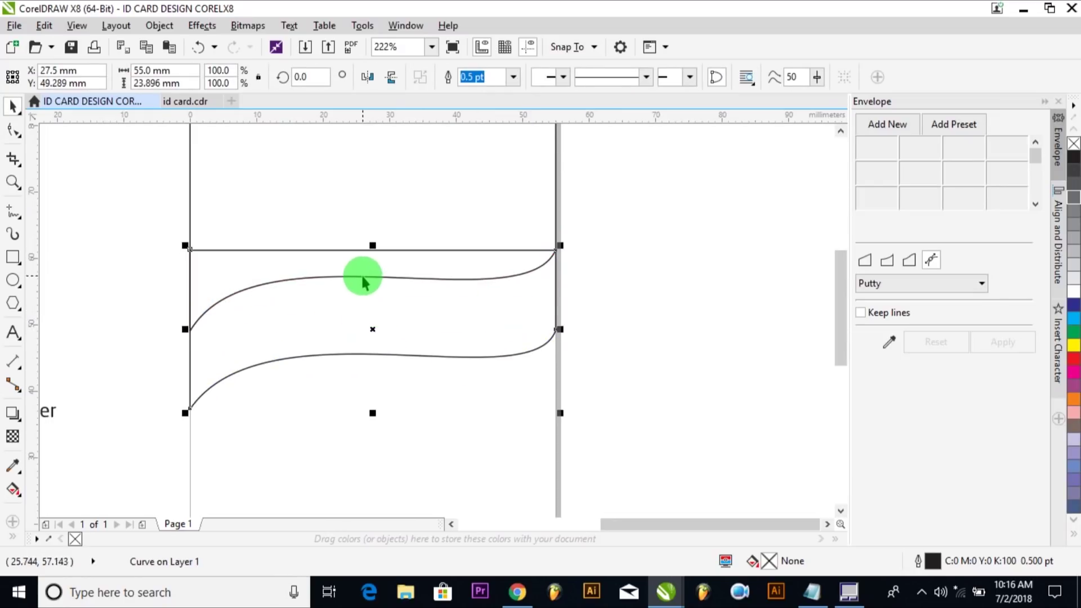
{"action": "key", "text": "F10"}
{"action": "left_click_drag", "start_coordinate": [189, 249], "coordinate": [190, 326]}
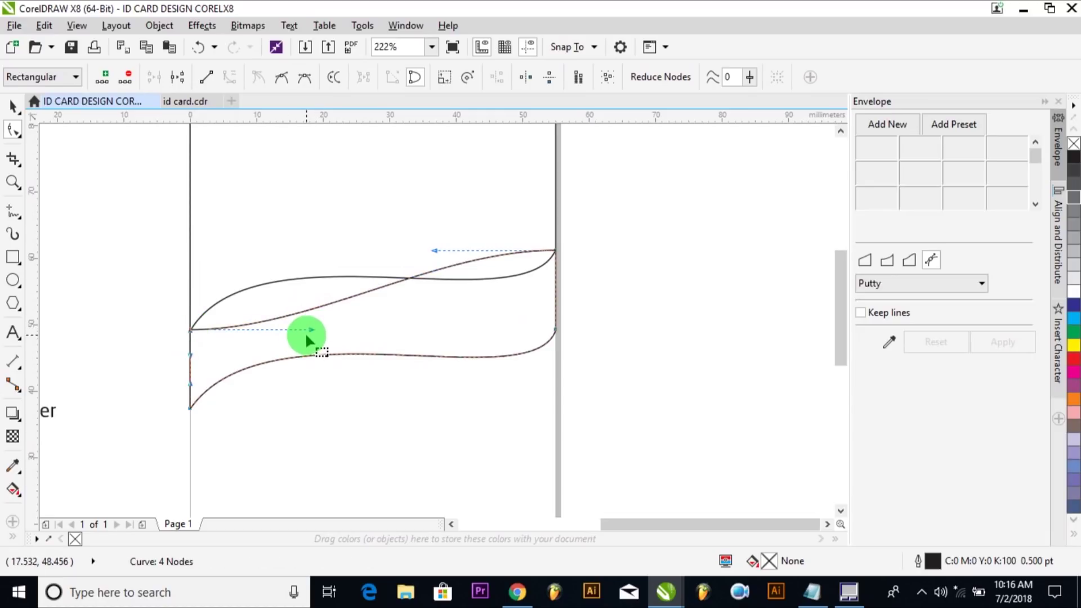
Bend the strip's top edge along the larger shape's wave, refining both end handles to turn the strip into a wavy band.
{"action": "left_click_drag", "start_coordinate": [310, 333], "coordinate": [244, 254]}
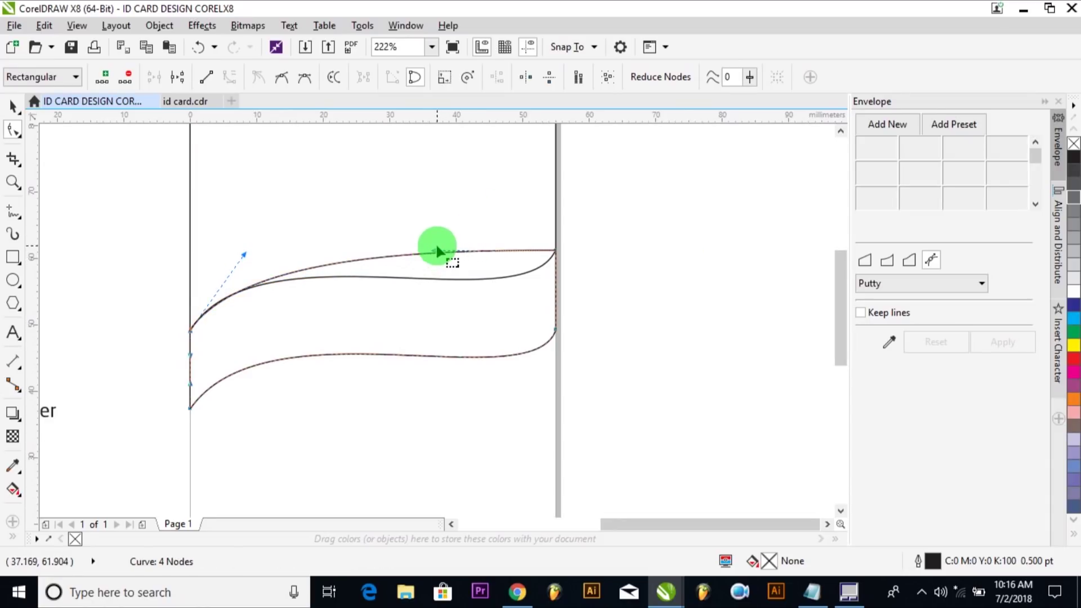
{"action": "left_click_drag", "start_coordinate": [434, 250], "coordinate": [526, 314]}
{"action": "left_click_drag", "start_coordinate": [243, 251], "coordinate": [254, 230]}
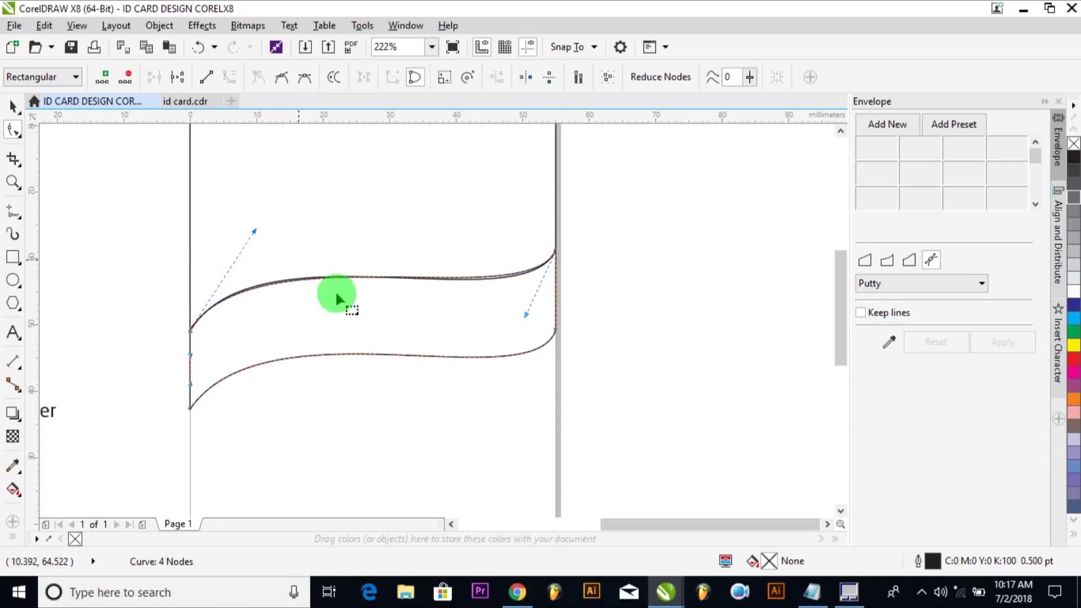
{"action": "left_click_drag", "start_coordinate": [522, 313], "coordinate": [524, 323]}
{"action": "left_click_drag", "start_coordinate": [254, 229], "coordinate": [265, 224]}
{"action": "key", "text": "space"}
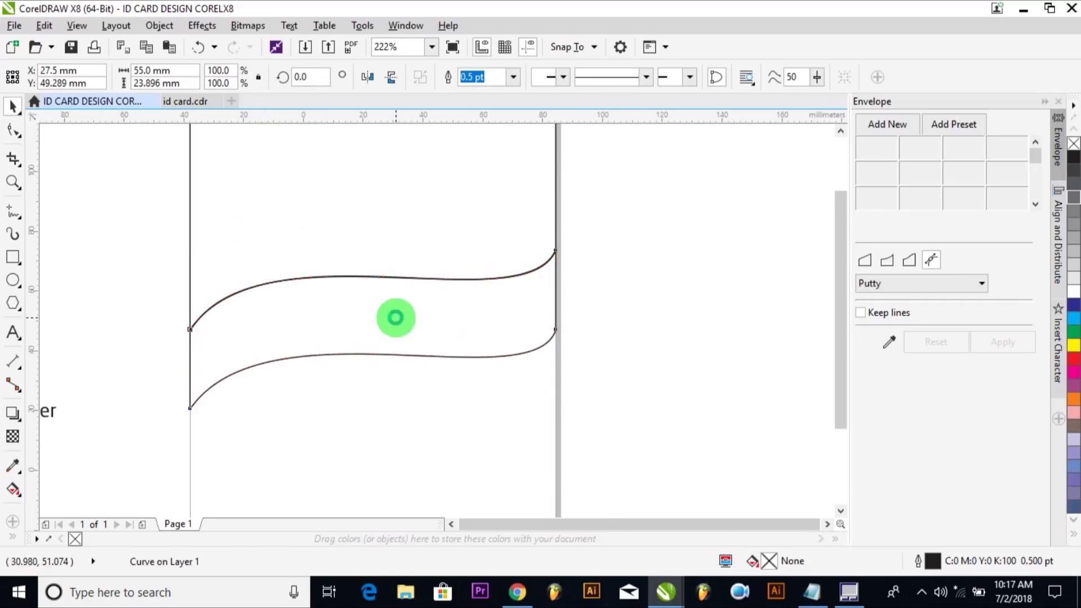
Move the wavy band up inside the larger shape, leaving a narrow gap above that shape's wavy bottom edge.
{"action": "scroll", "coordinate": [394, 316], "scroll_direction": "down", "scroll_amount": 3}
{"action": "left_click_drag", "start_coordinate": [386, 366], "coordinate": [381, 289]}
{"action": "left_click", "coordinate": [532, 344]}
Lower the larger shape's lower-right and lower-left corner nodes slightly to widen the gap beneath the wavy band.
{"action": "key", "text": "z"}
{"action": "left_click_drag", "start_coordinate": [250, 168], "coordinate": [541, 358]}
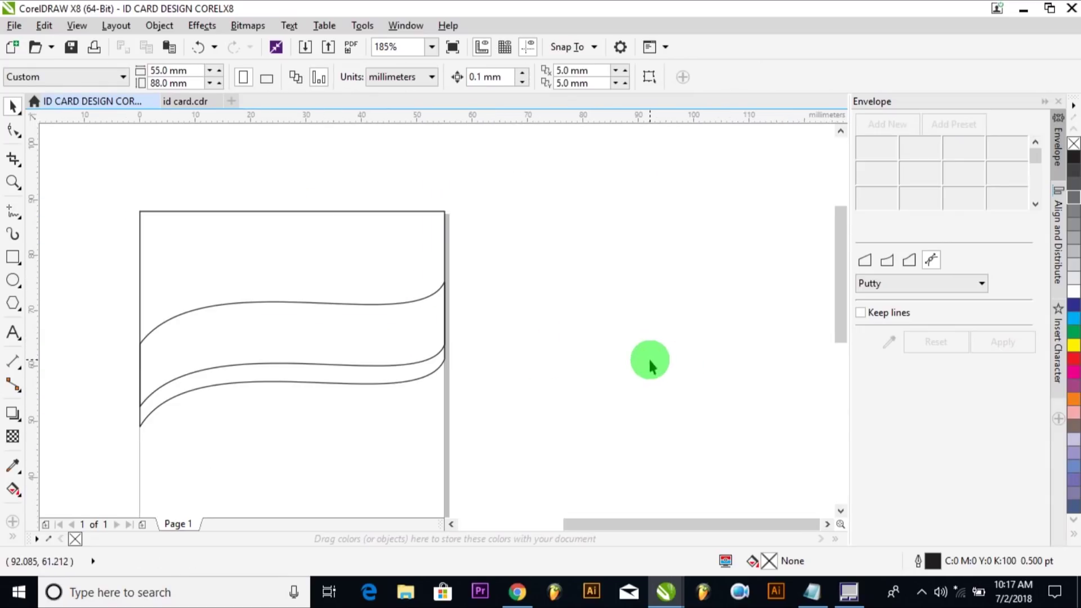
{"action": "left_click", "coordinate": [440, 349]}
{"action": "key", "text": "F10"}
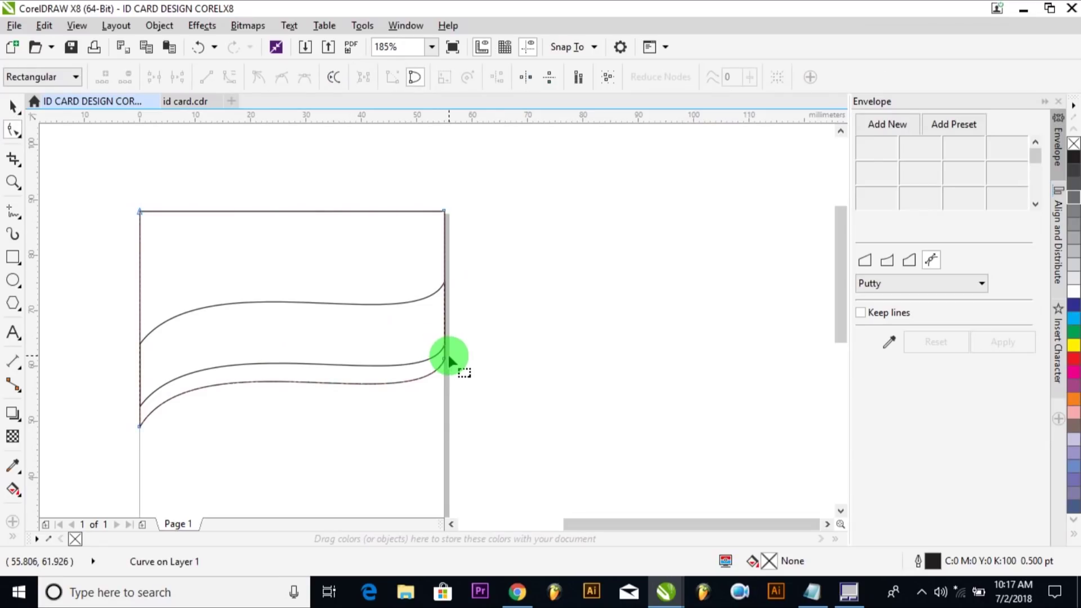
{"action": "left_click", "coordinate": [442, 356]}
{"action": "left_click_drag", "start_coordinate": [521, 361], "coordinate": [522, 361]}
{"action": "key", "text": "space"}
{"action": "key", "text": "space"}
{"action": "left_click", "coordinate": [141, 428]}
{"action": "left_click_drag", "start_coordinate": [143, 429], "coordinate": [143, 429]}
{"action": "key", "text": "space"}
{"action": "left_click", "coordinate": [561, 352]}
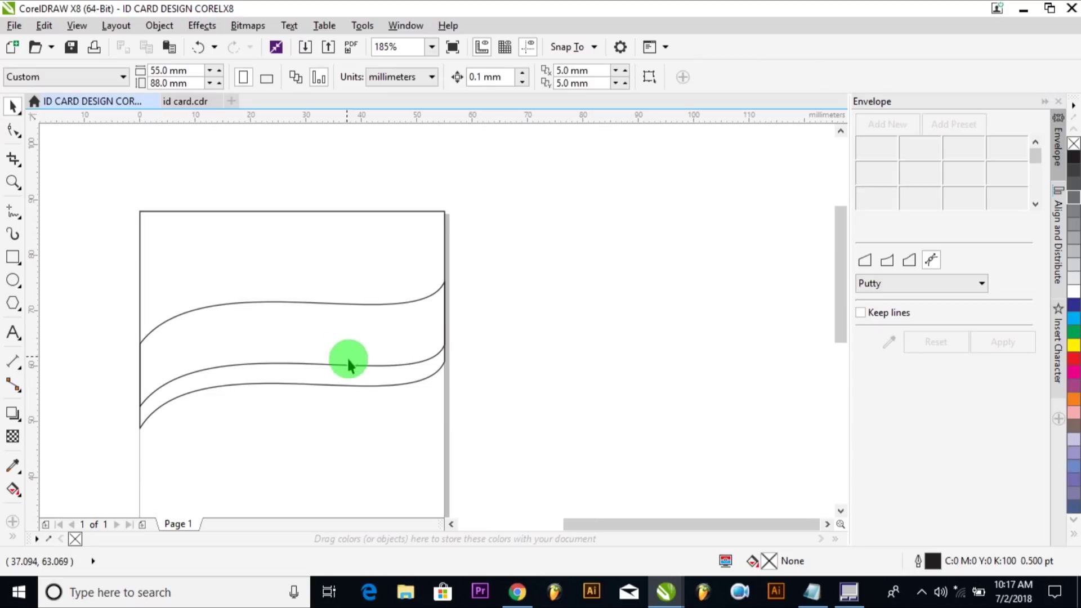
Raise the wavy band's lower-right corner node slightly with the Shape tool.
{"action": "double_click", "coordinate": [356, 366]}
{"action": "left_click", "coordinate": [441, 345]}
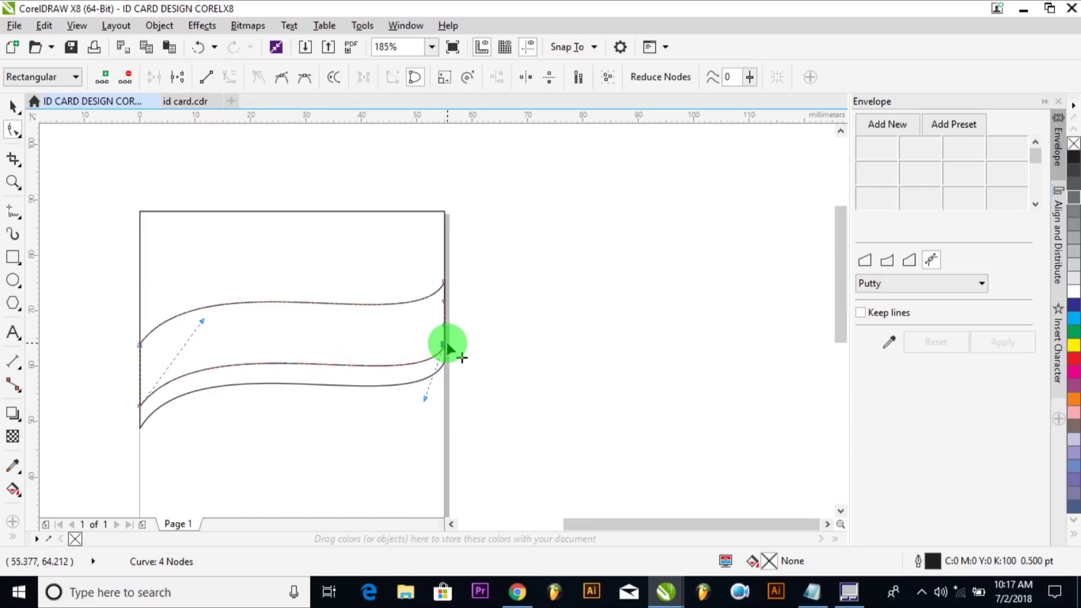
{"action": "left_click", "coordinate": [459, 354]}
{"action": "key", "text": "space"}
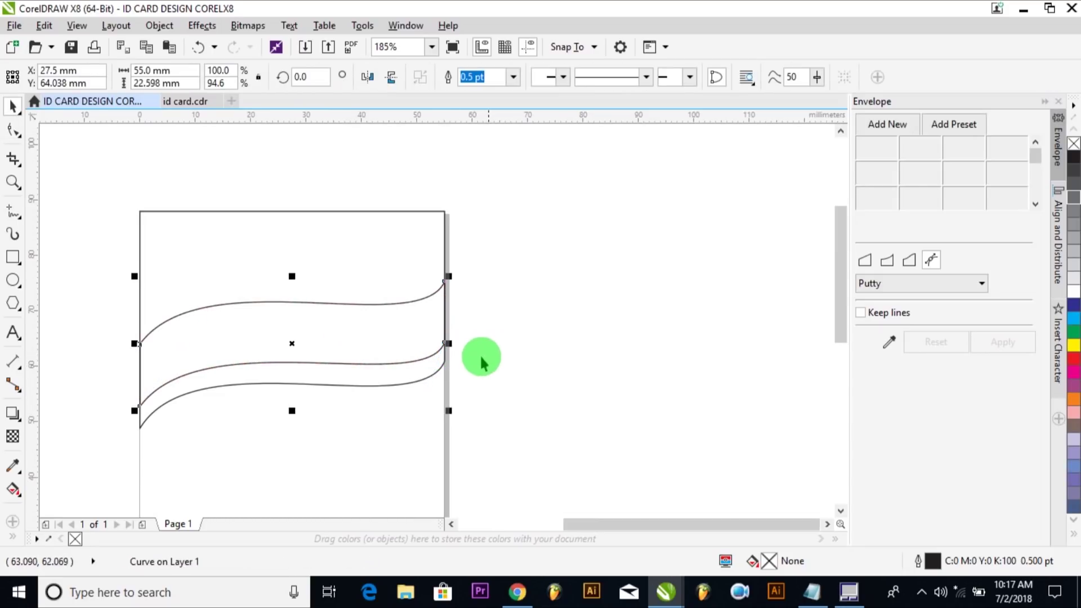
Apply a linear fountain fill to the larger wavy shape and open its fill settings.
{"action": "left_click", "coordinate": [359, 224]}
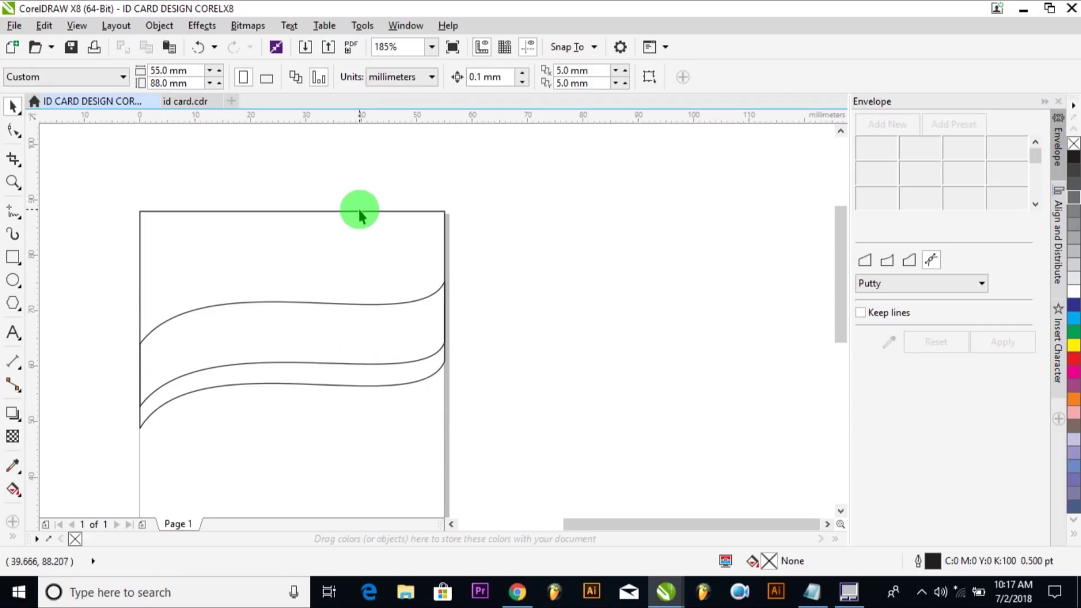
{"action": "left_click", "coordinate": [361, 214]}
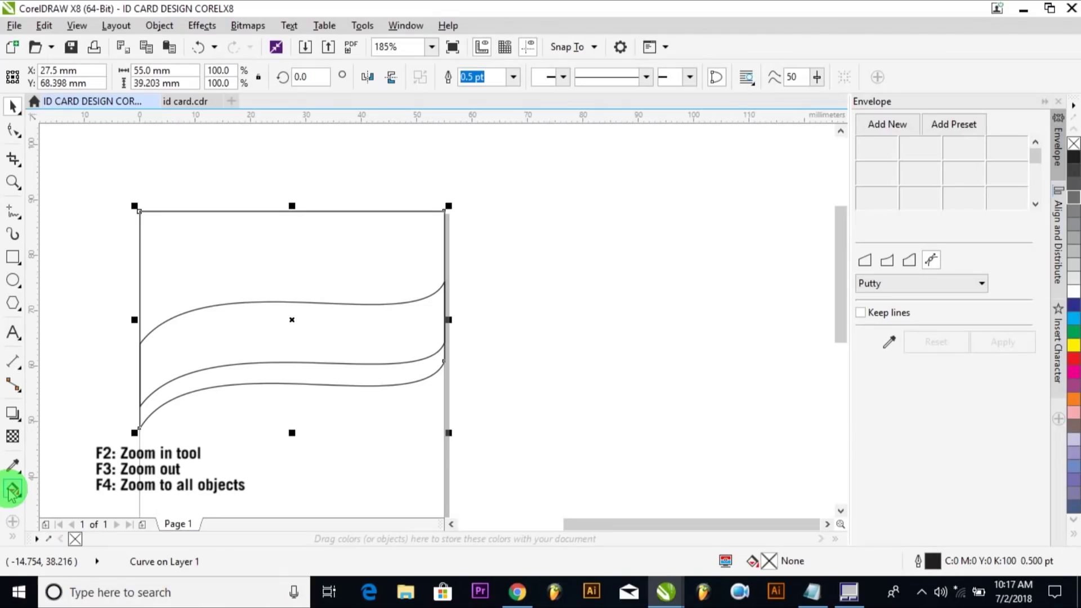
{"action": "left_click", "coordinate": [13, 491]}
{"action": "left_click", "coordinate": [58, 77]}
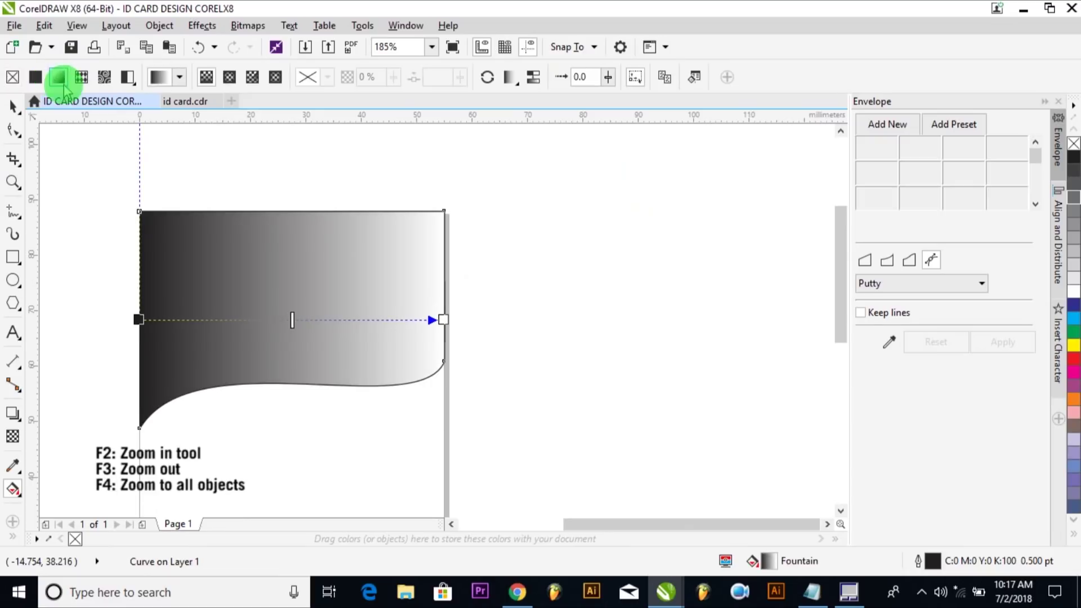
{"action": "double_click", "coordinate": [768, 565]}
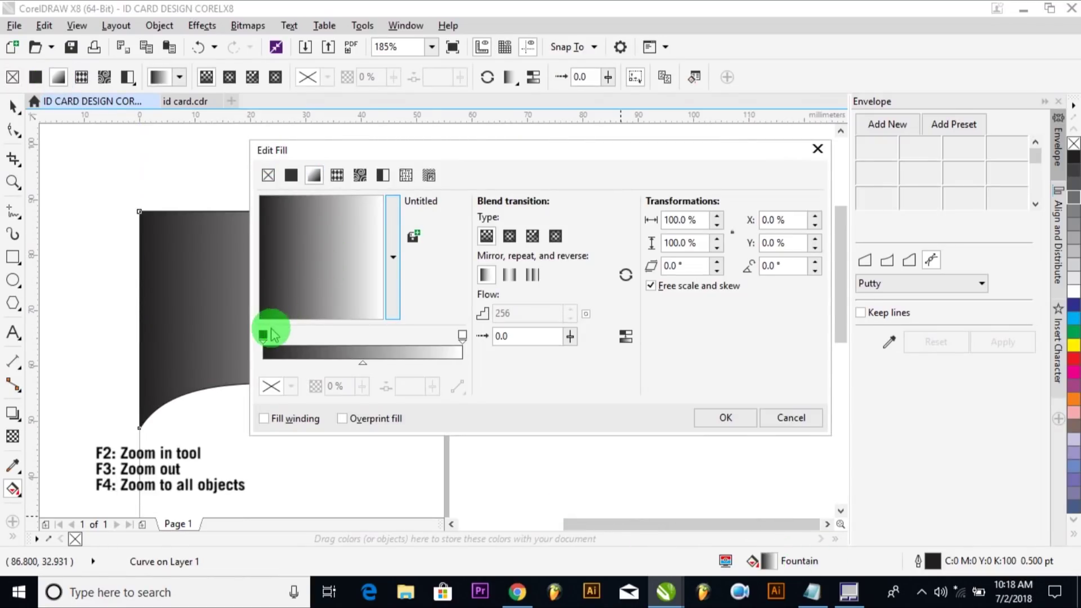
Set the gradient's starting colour to CMYK 91, 80, 0, 0.
{"action": "left_click", "coordinate": [263, 336]}
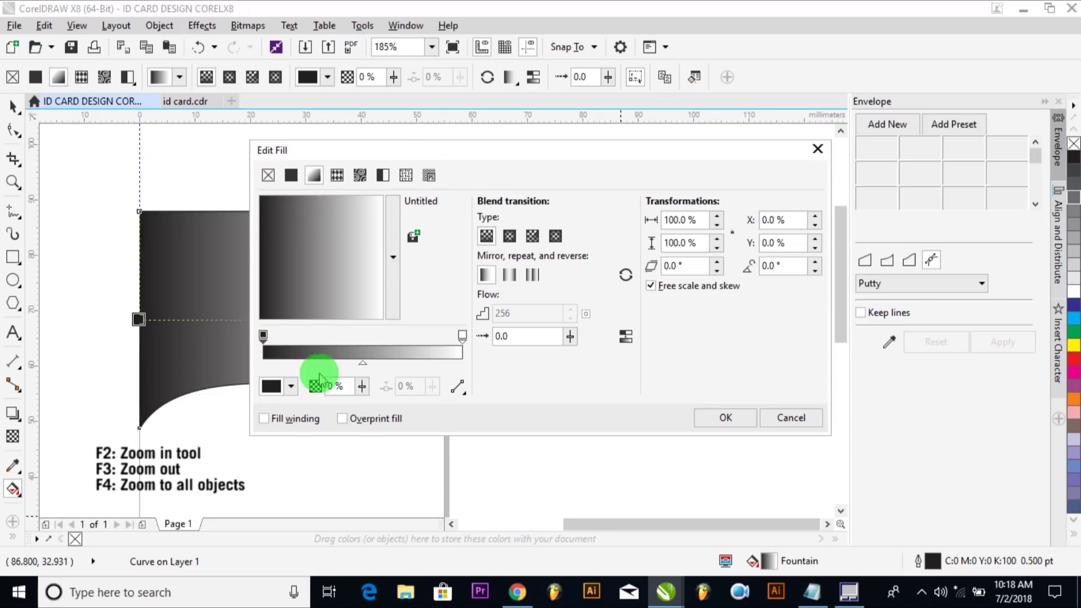
{"action": "left_click", "coordinate": [291, 386]}
{"action": "left_click", "coordinate": [417, 260]}
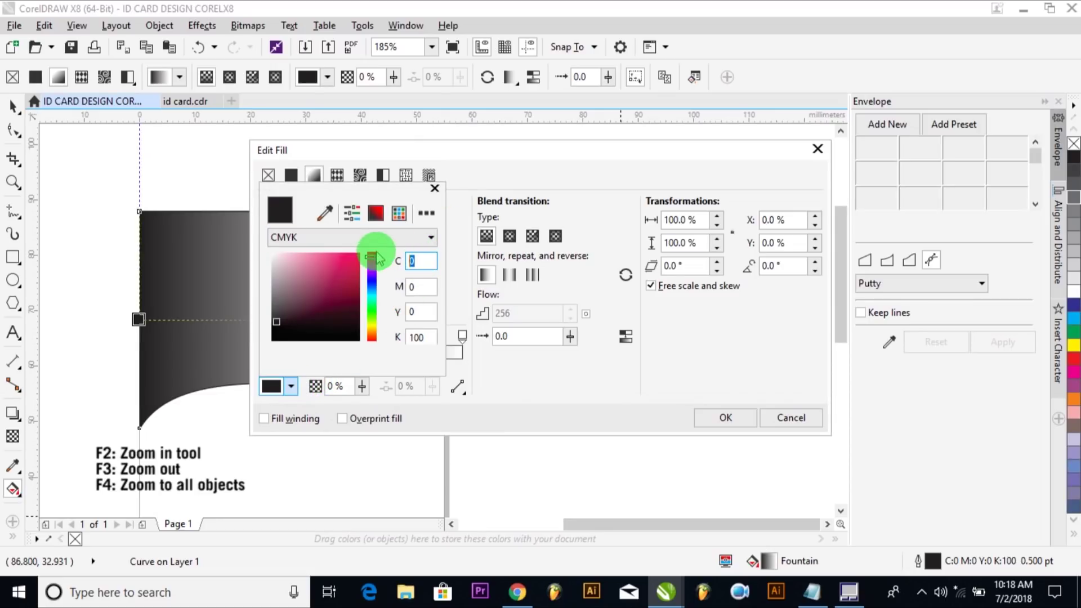
{"action": "type", "text": "91"}
{"action": "key", "text": "Tab"}
{"action": "type", "text": "80"}
{"action": "key", "text": "Tab"}
{"action": "key", "text": "Tab"}
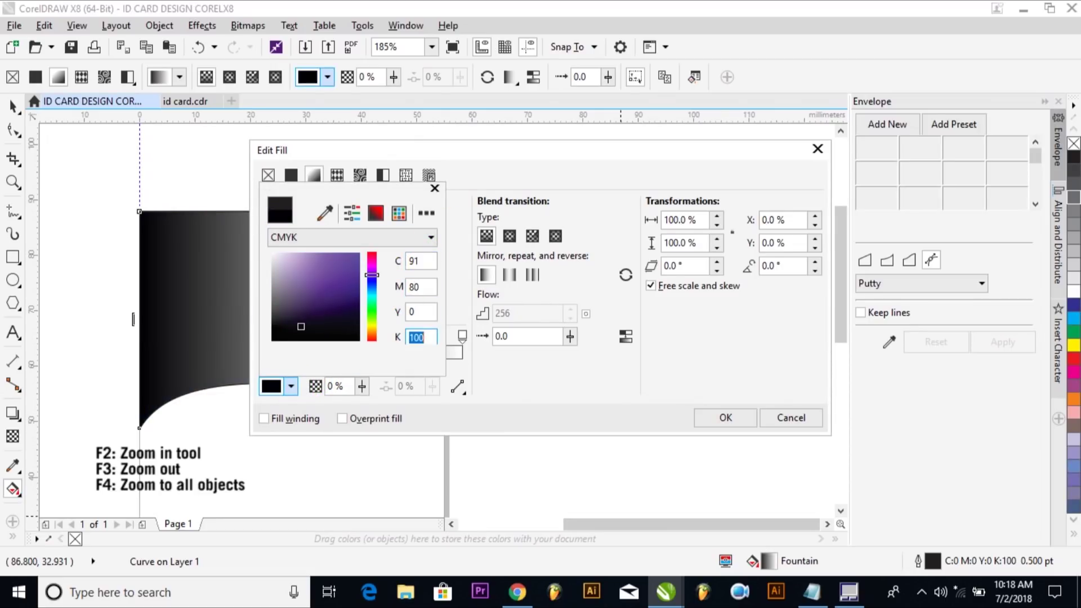
{"action": "type", "text": "0"}
{"action": "key", "text": "Tab"}
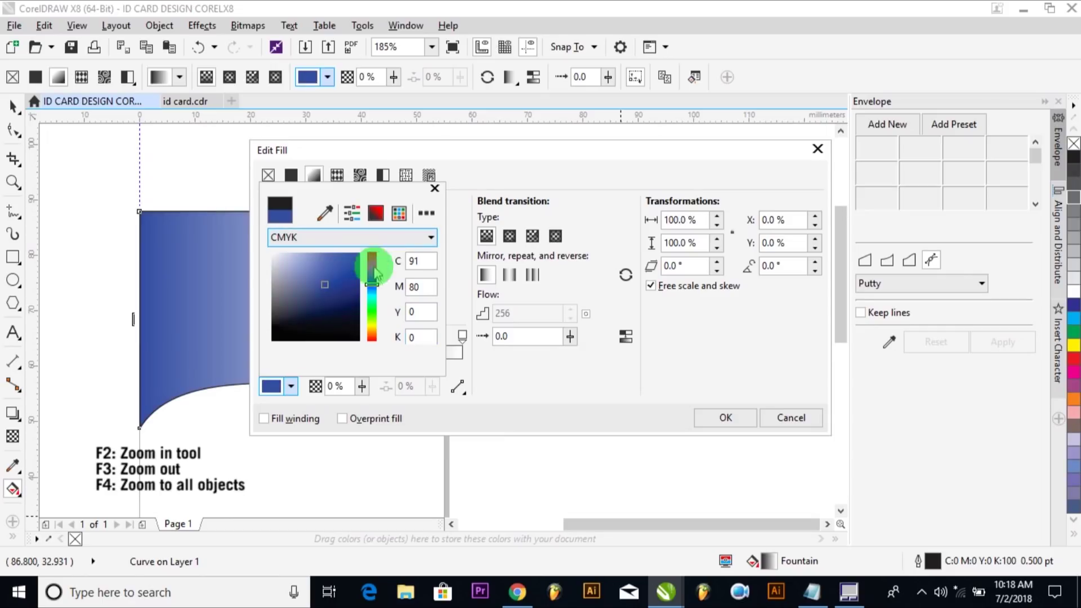
{"action": "left_click", "coordinate": [462, 376]}
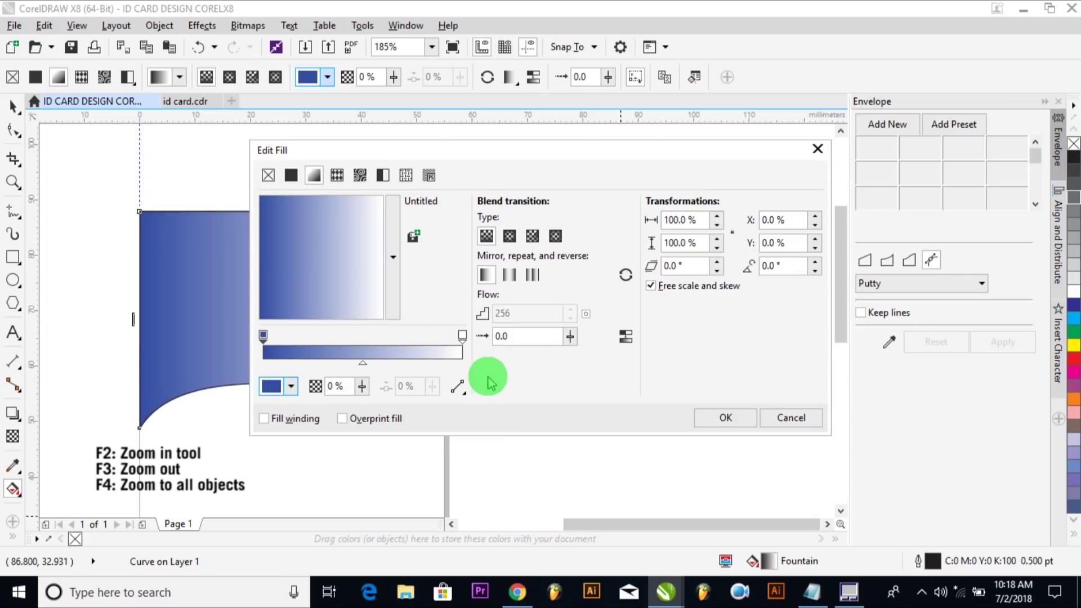
Add an intermediate colour node to the larger shape's gradient at the 35% position.
{"action": "double_click", "coordinate": [340, 352]}
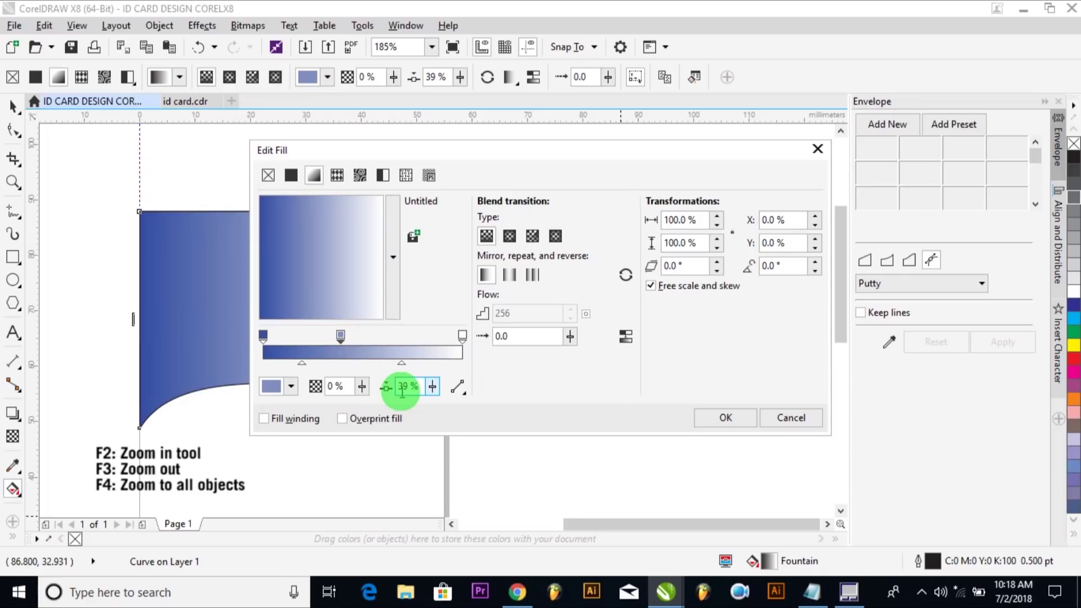
{"action": "type", "text": "37"}
{"action": "left_click", "coordinate": [430, 389]}
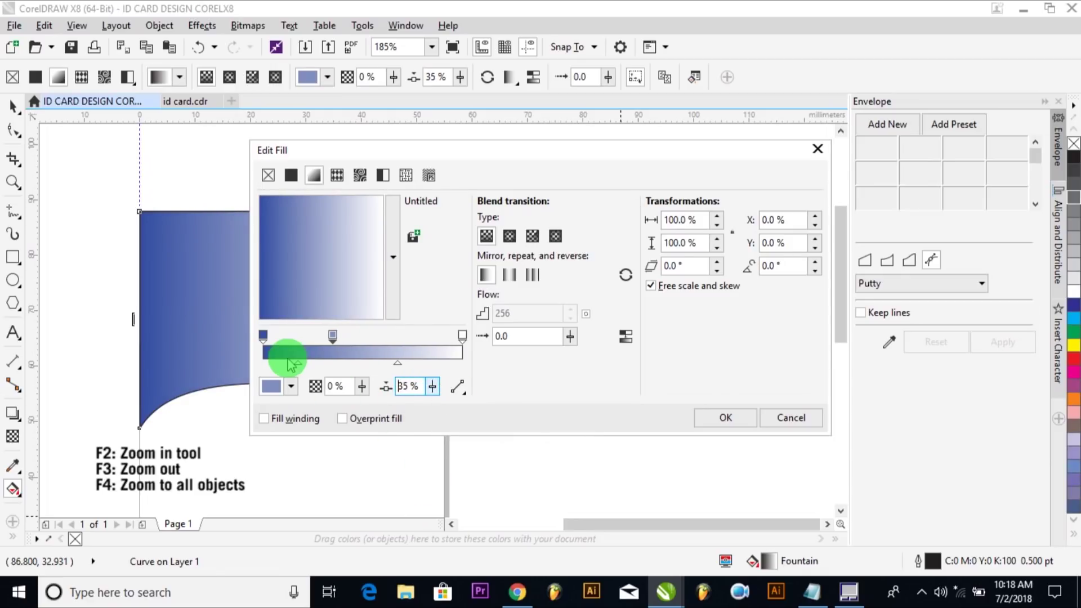
Recolour the gradient's intermediate node purple in CMYK, with cyan set to 64.
{"action": "left_click", "coordinate": [288, 389]}
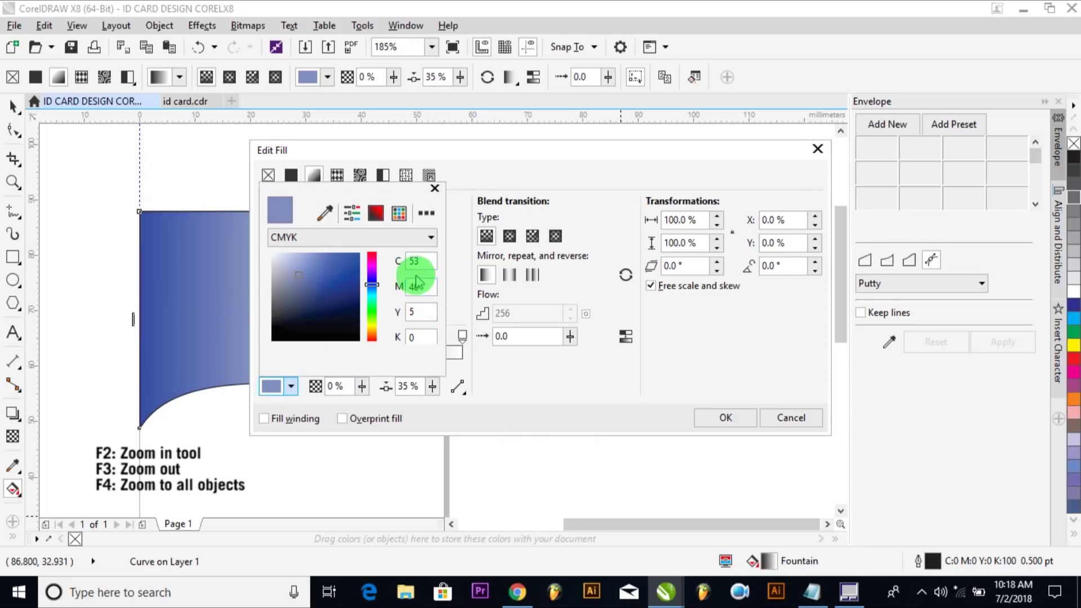
{"action": "left_click_drag", "start_coordinate": [421, 263], "coordinate": [409, 274]}
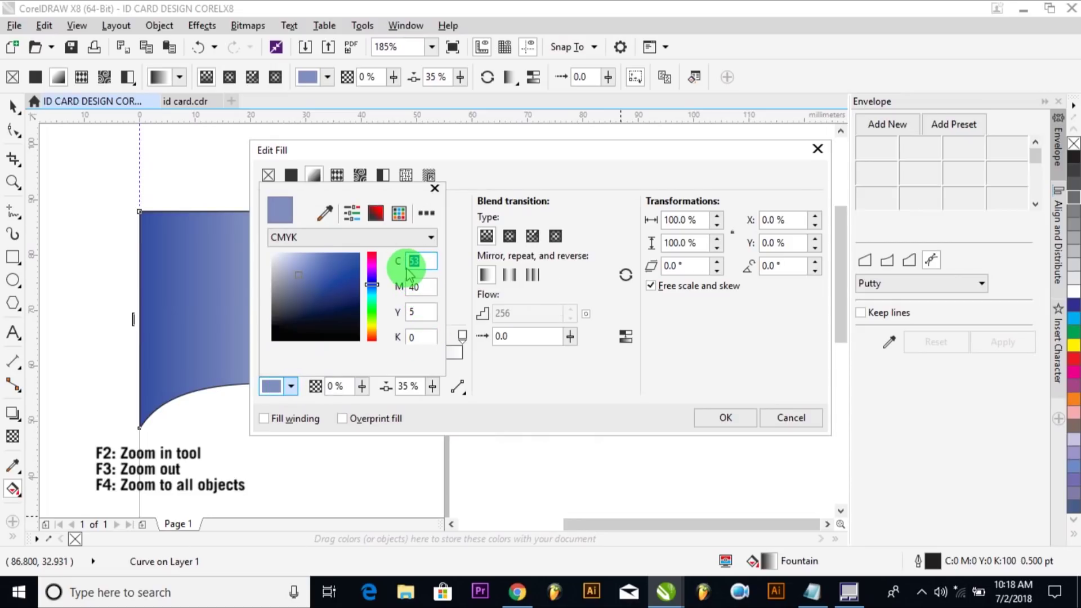
{"action": "type", "text": "64"}
{"action": "key", "text": "Tab"}
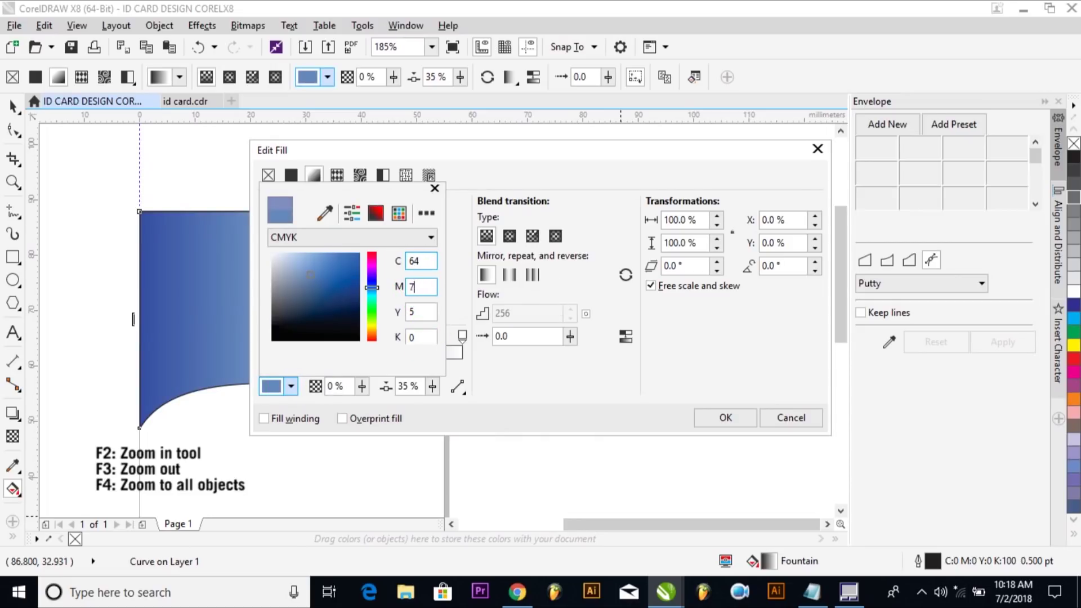
{"action": "type", "text": "0"}
{"action": "key", "text": "Tab"}
{"action": "left_click", "coordinate": [704, 380]}
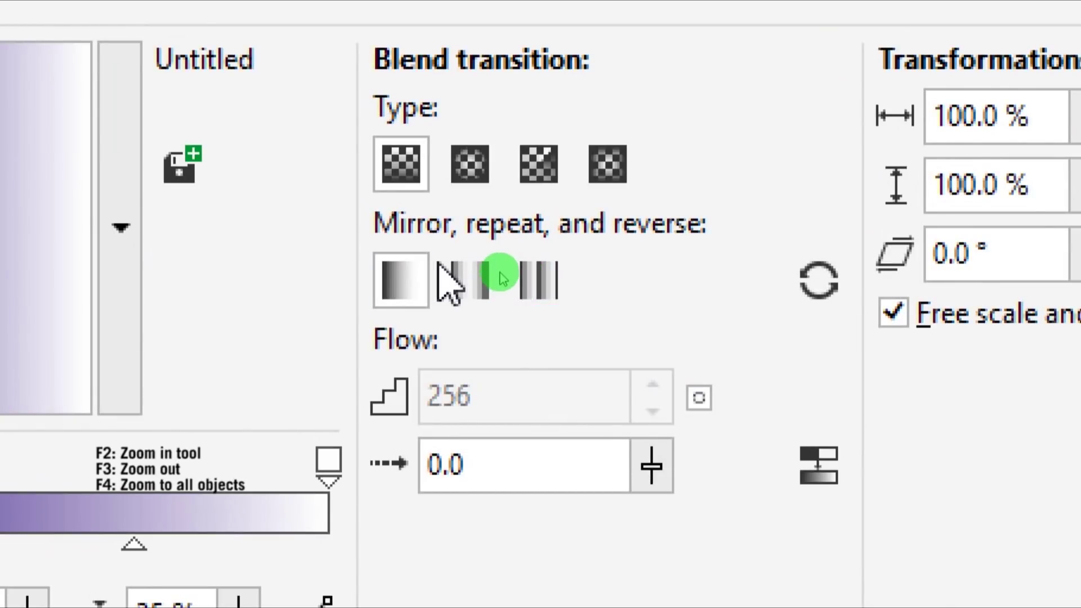
Make the gradient a repeating elliptical fountain fill with a fill width of 128% and height of 168%.
{"action": "left_click", "coordinate": [542, 289]}
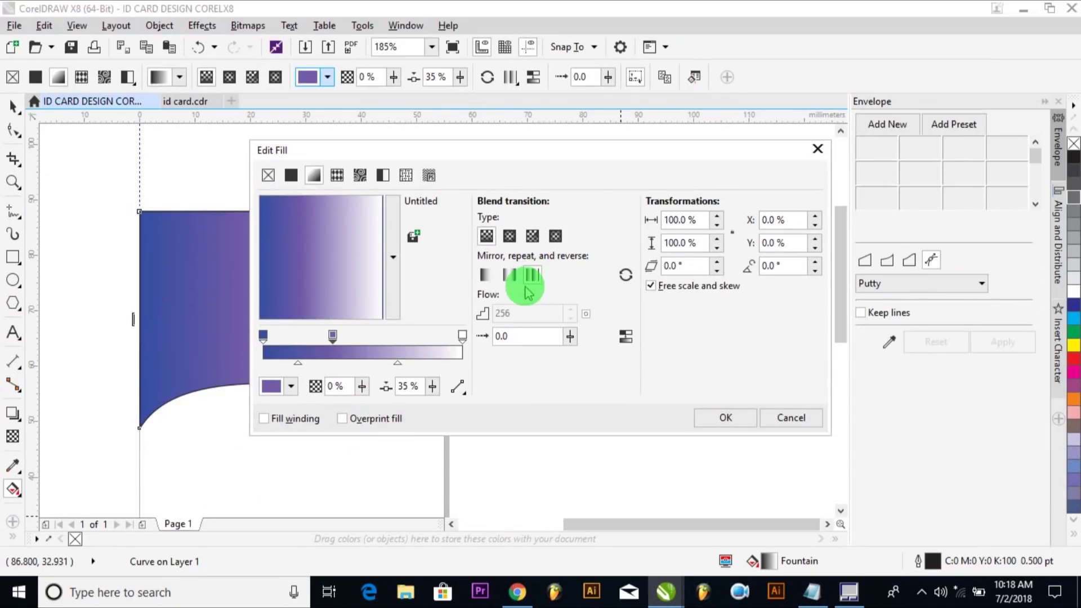
{"action": "left_click", "coordinate": [510, 235]}
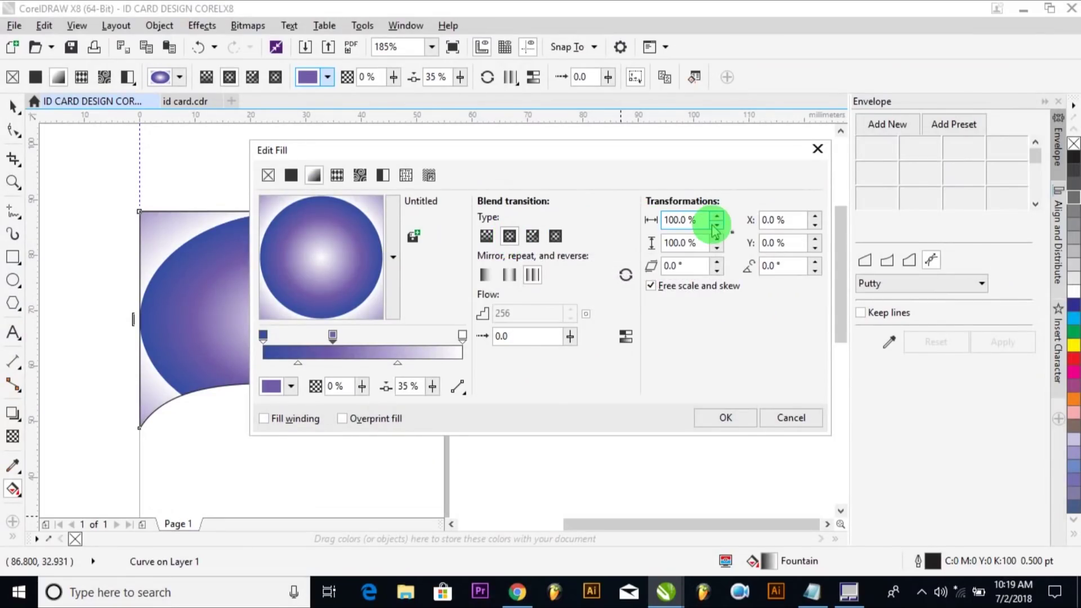
{"action": "triple_click", "coordinate": [704, 217]}
{"action": "type", "text": "131"}
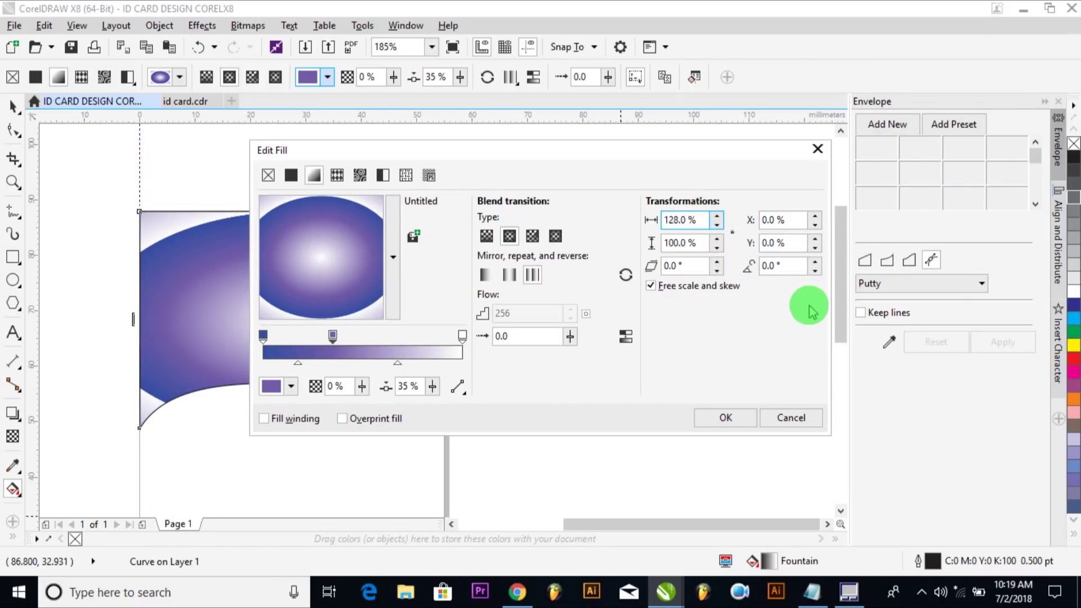
{"action": "triple_click", "coordinate": [698, 242]}
{"action": "type", "text": "120"}
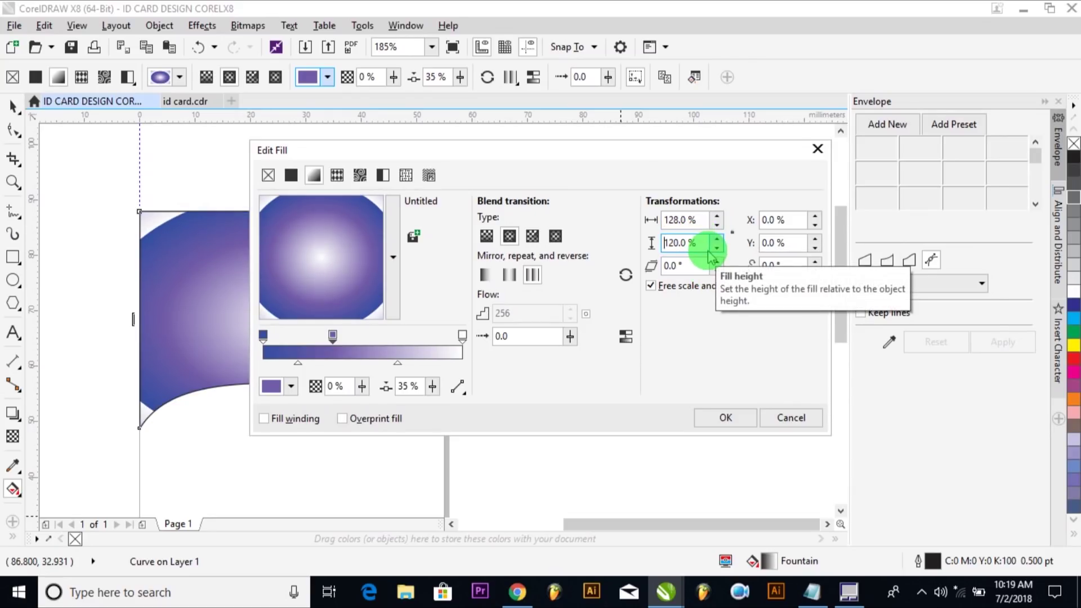
{"action": "left_click", "coordinate": [714, 248]}
{"action": "left_click", "coordinate": [710, 254]}
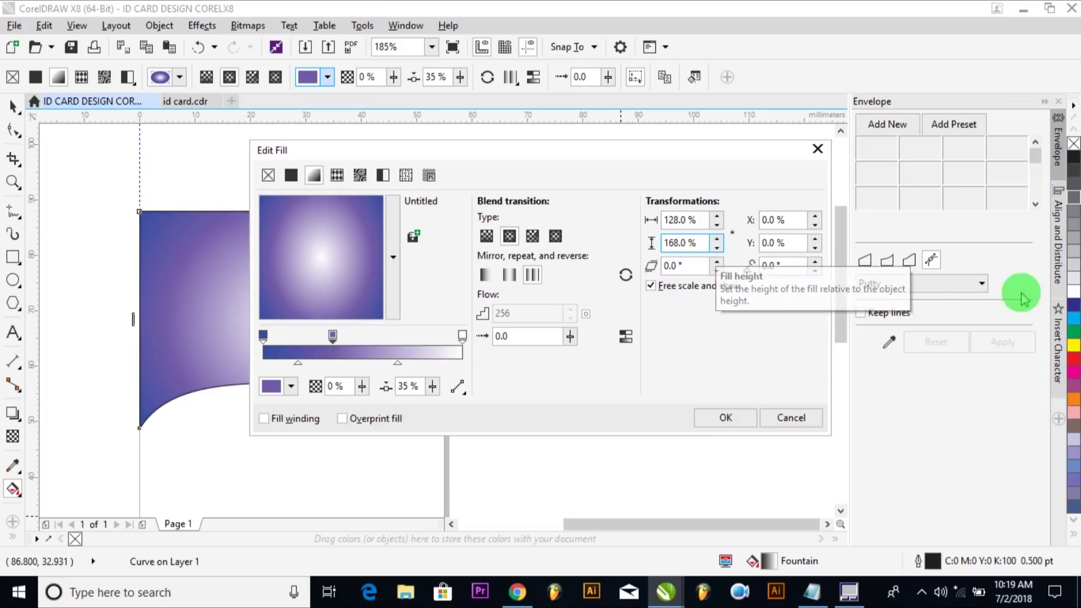
Offset the elliptical fill by 28% in X and 75% in Y.
{"action": "left_click", "coordinate": [766, 219]}
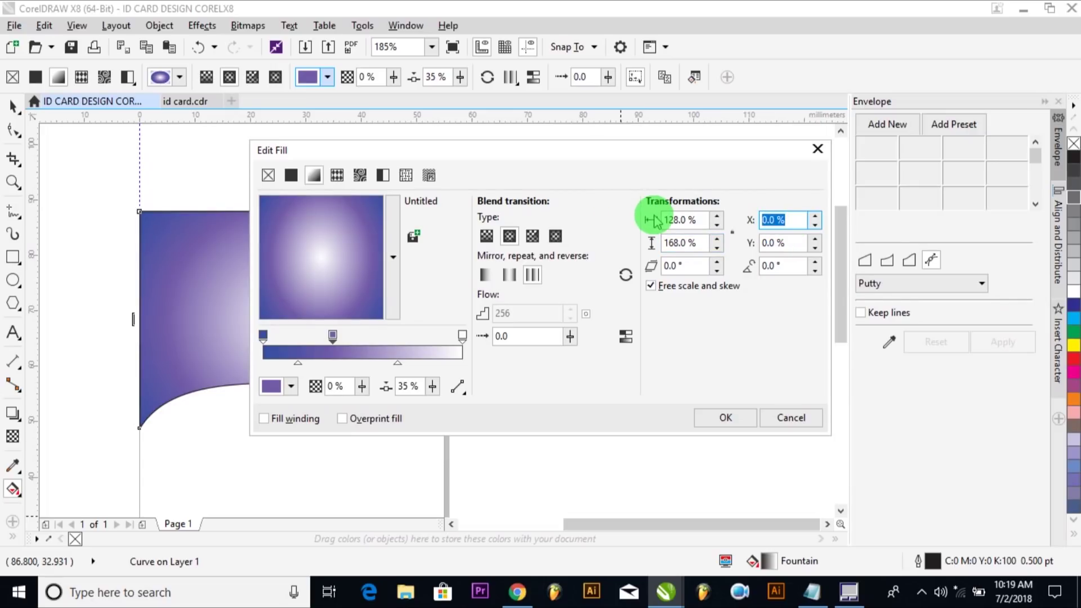
{"action": "type", "text": "28"}
{"action": "key", "text": "Tab"}
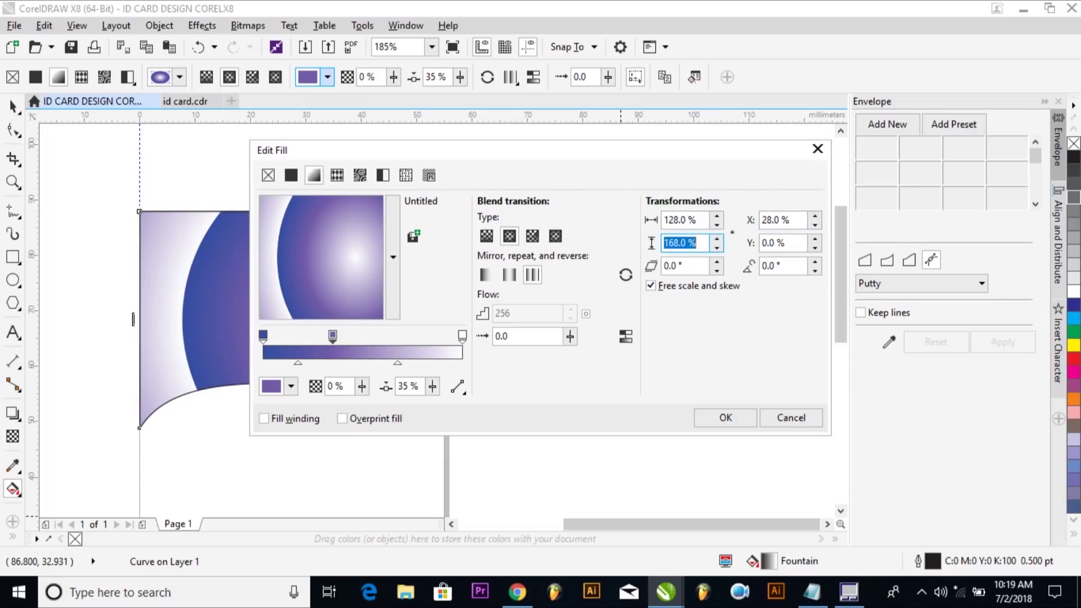
{"action": "key", "text": "Tab"}
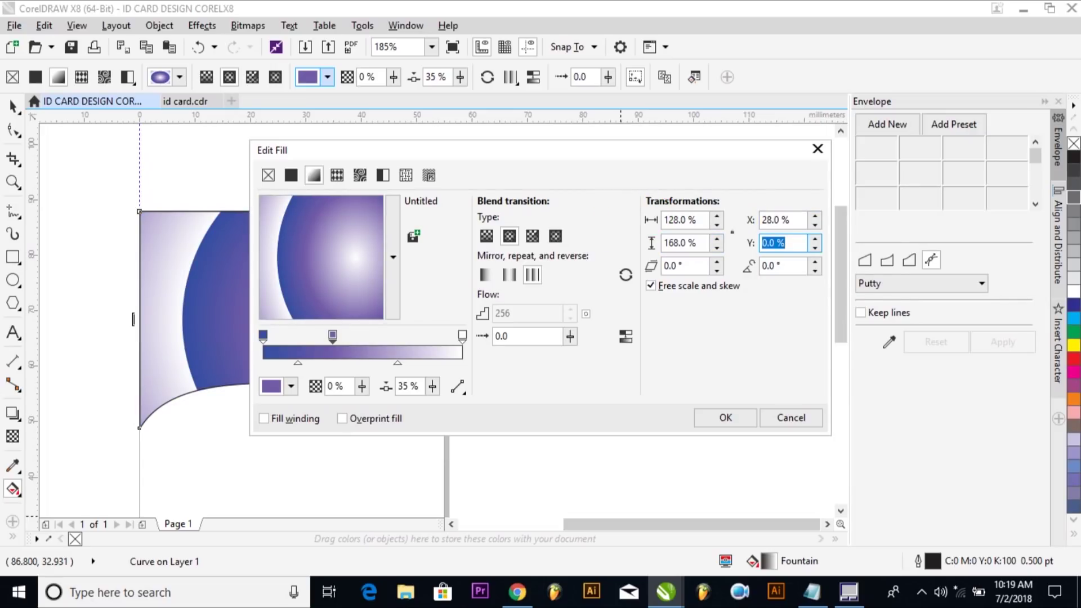
{"action": "type", "text": "75"}
{"action": "key", "text": "Tab"}
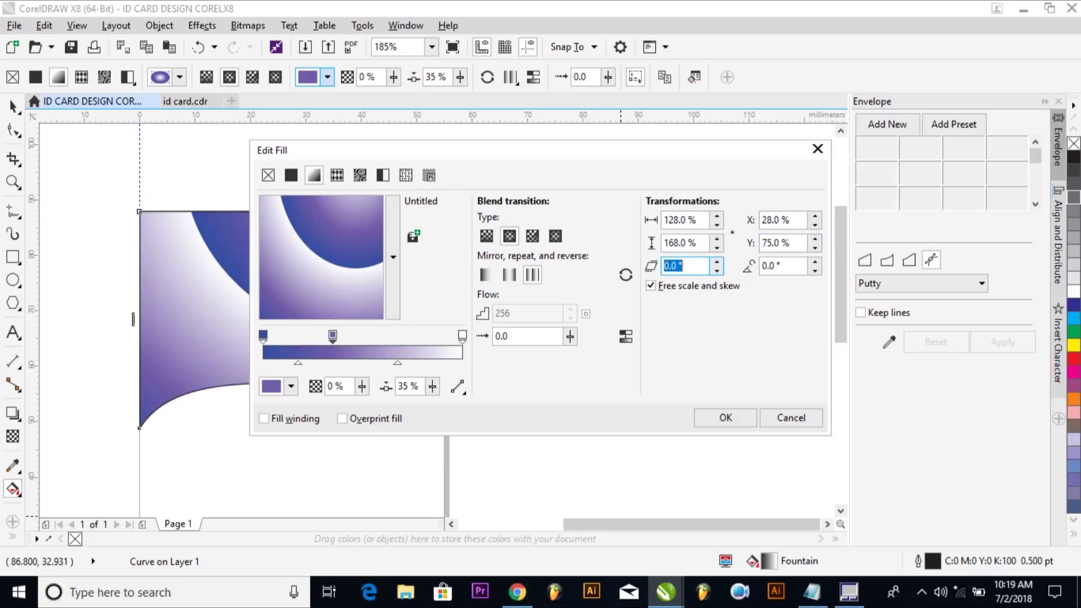
Try a 79° skew and a 9% Y offset on the fill, reset the skew to 0° and apply the fill.
{"action": "type", "text": "79"}
{"action": "key", "text": "Tab"}
{"action": "left_click", "coordinate": [803, 243]}
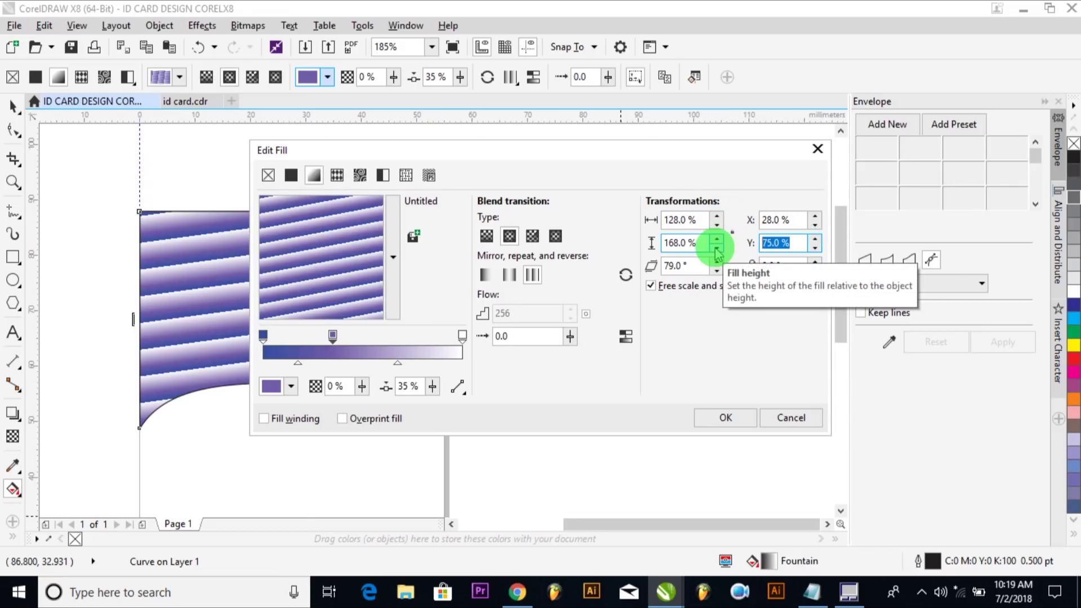
{"action": "type", "text": "9"}
{"action": "key", "text": "Tab"}
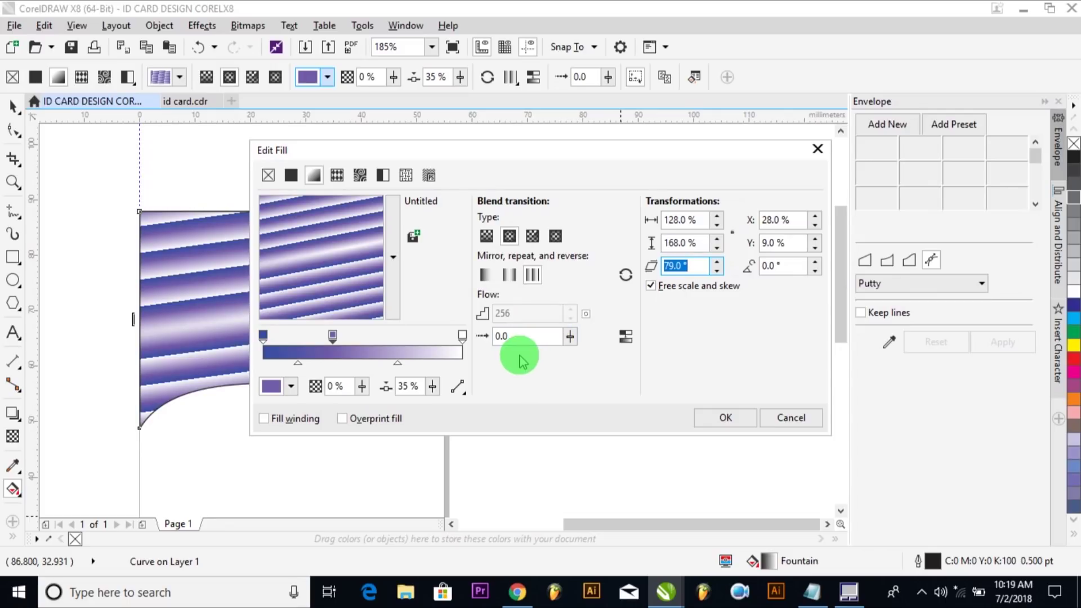
{"action": "type", "text": "0"}
{"action": "key", "text": "Tab"}
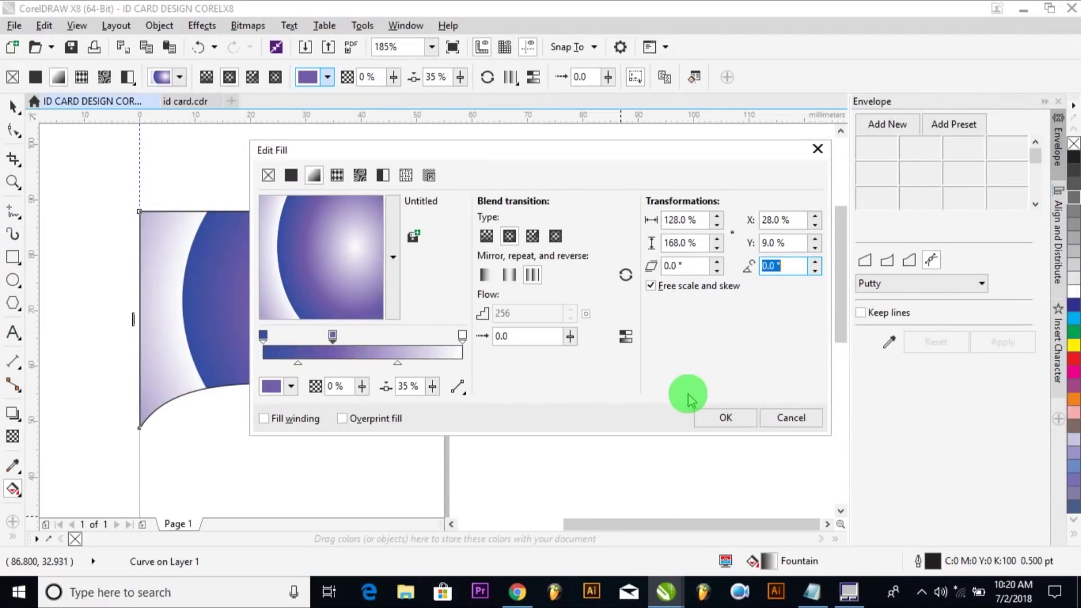
{"action": "left_click", "coordinate": [711, 417]}
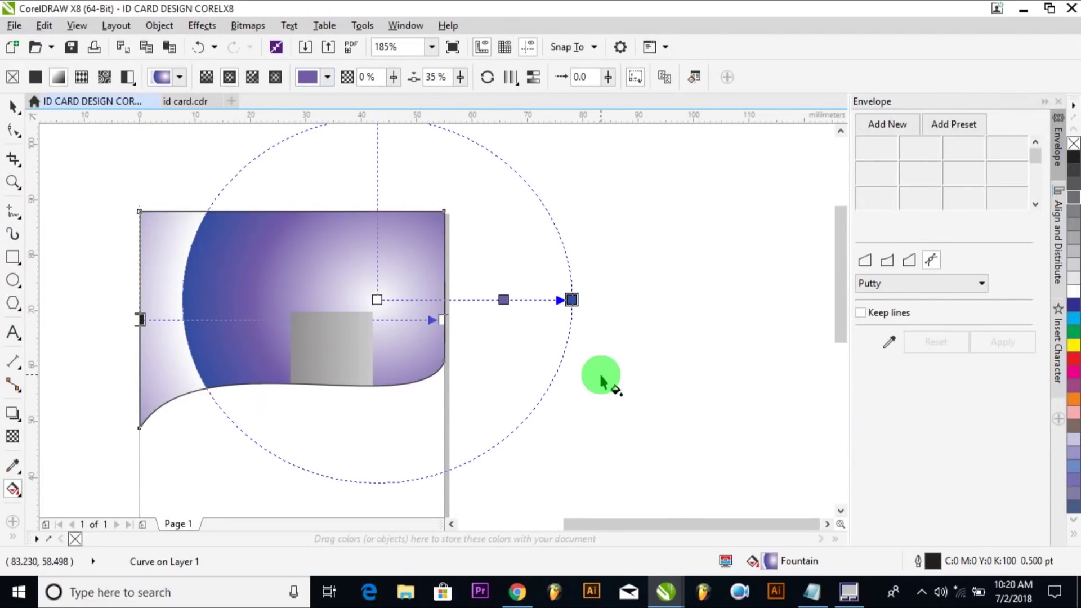
Reopen the larger shape's fill settings and apply a Y offset of 79%.
{"action": "double_click", "coordinate": [779, 561]}
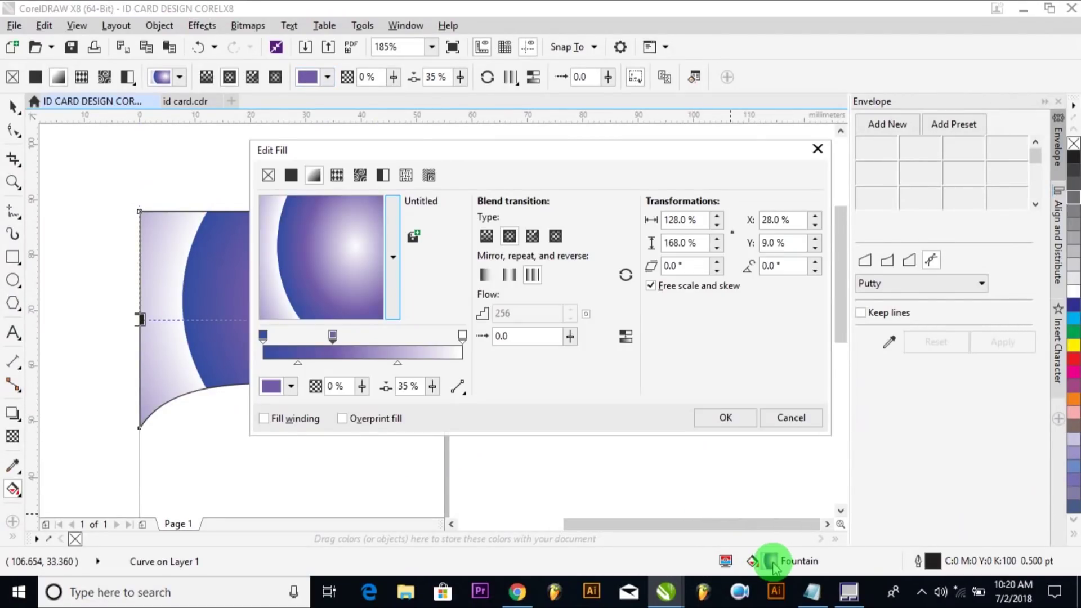
{"action": "left_click", "coordinate": [786, 243]}
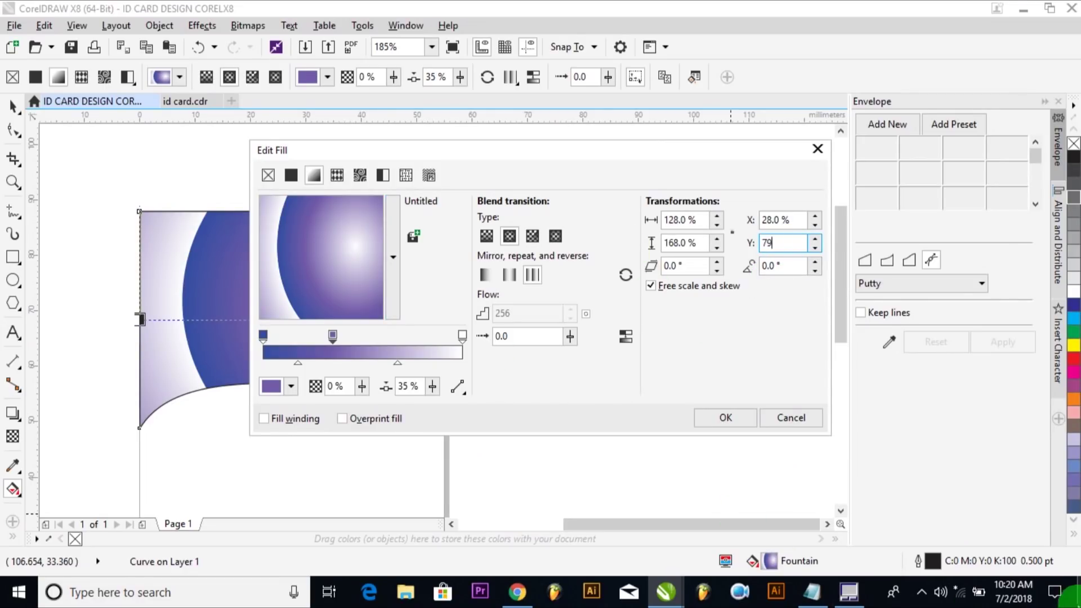
{"action": "left_click", "coordinate": [721, 416]}
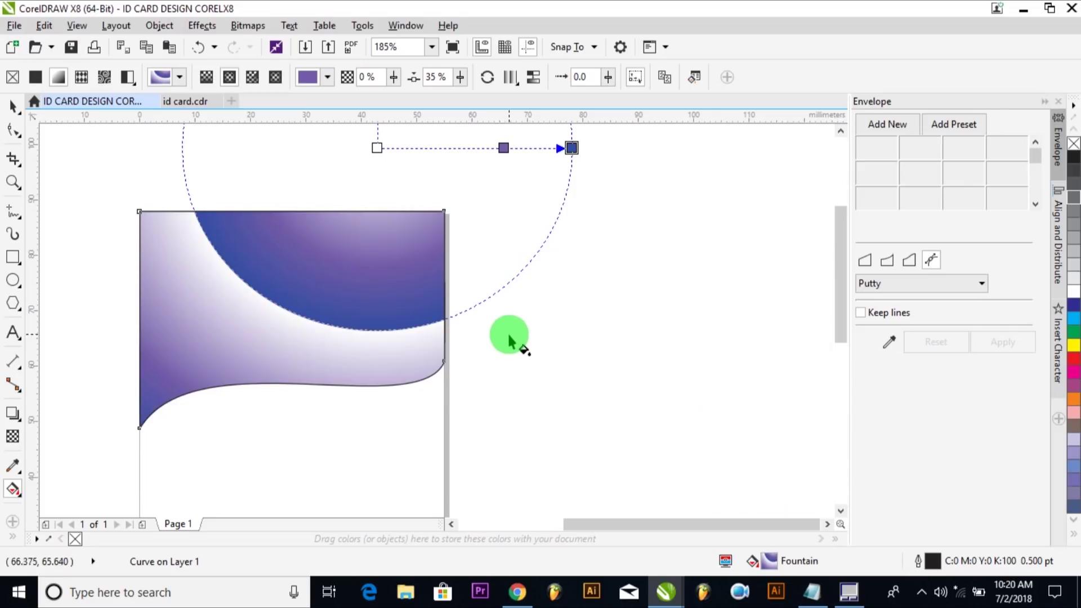
Select the larger gradient-filled shape and remove its outline.
{"action": "key", "text": "space"}
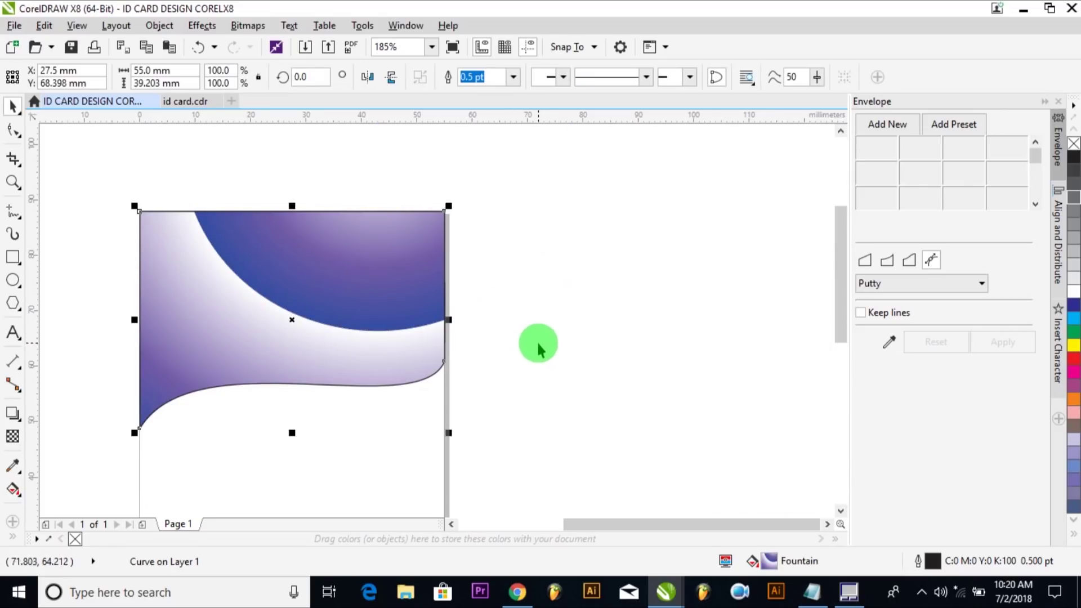
{"action": "left_click", "coordinate": [536, 343]}
{"action": "left_click", "coordinate": [373, 362]}
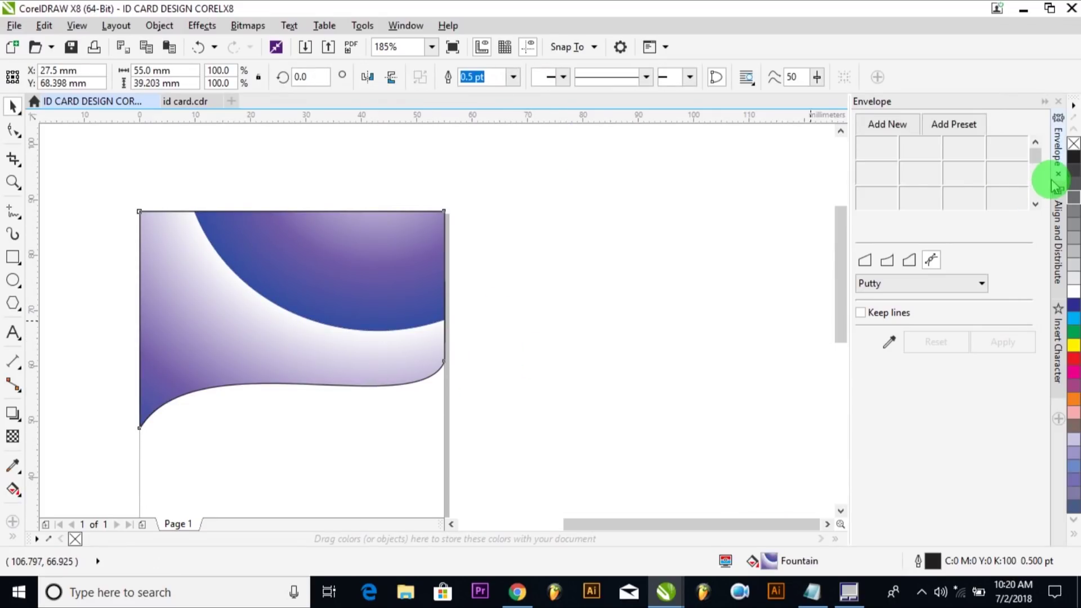
{"action": "right_click", "coordinate": [1072, 145]}
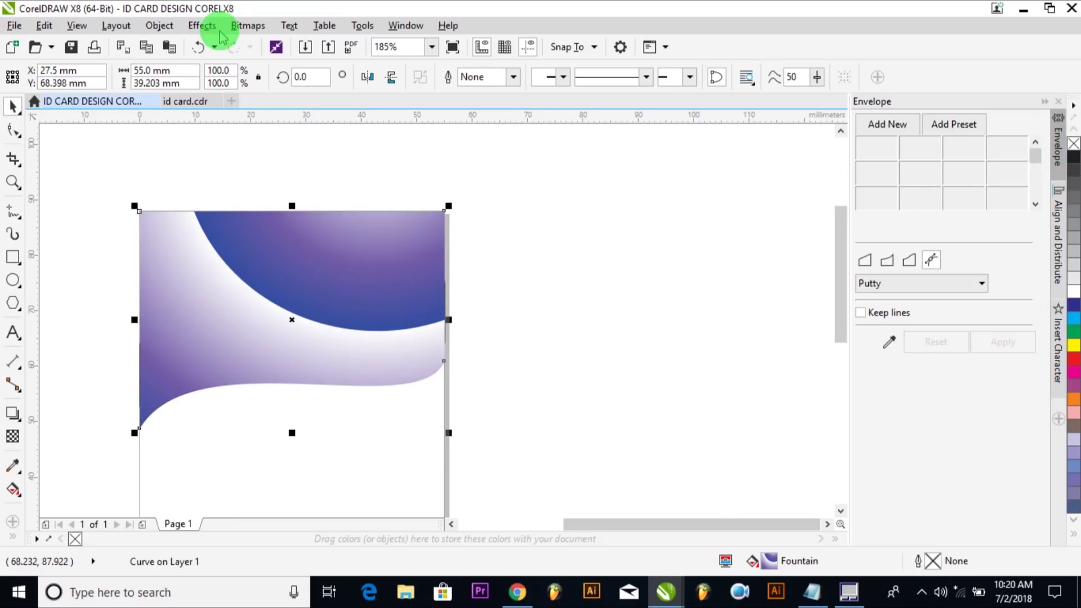
Send the larger shape to the back of the page, behind the wavy band.
{"action": "left_click", "coordinate": [159, 25]}
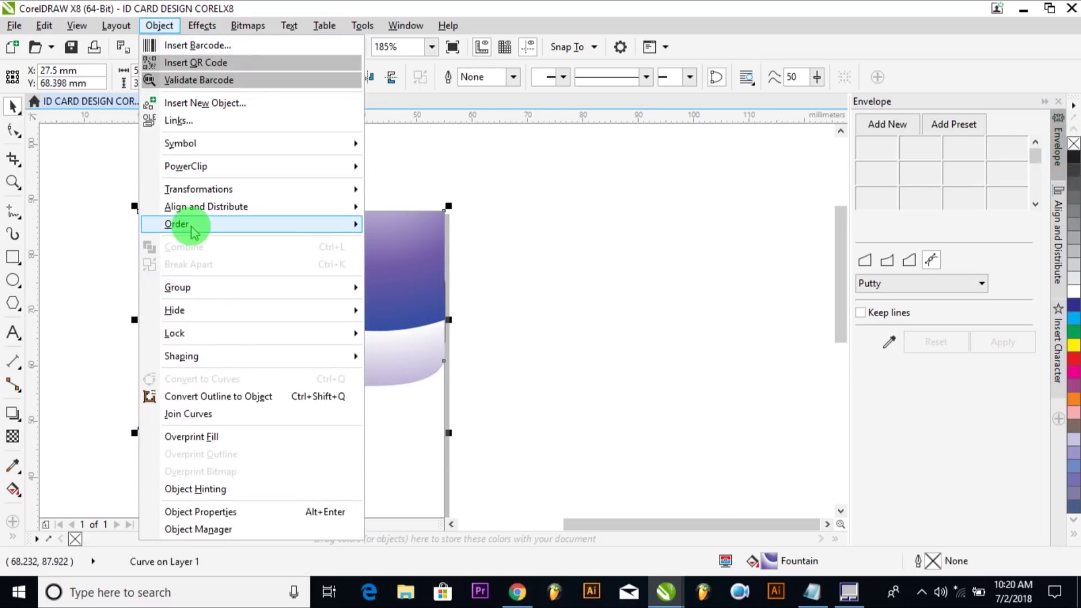
{"action": "mouse_move", "coordinate": [169, 224]}
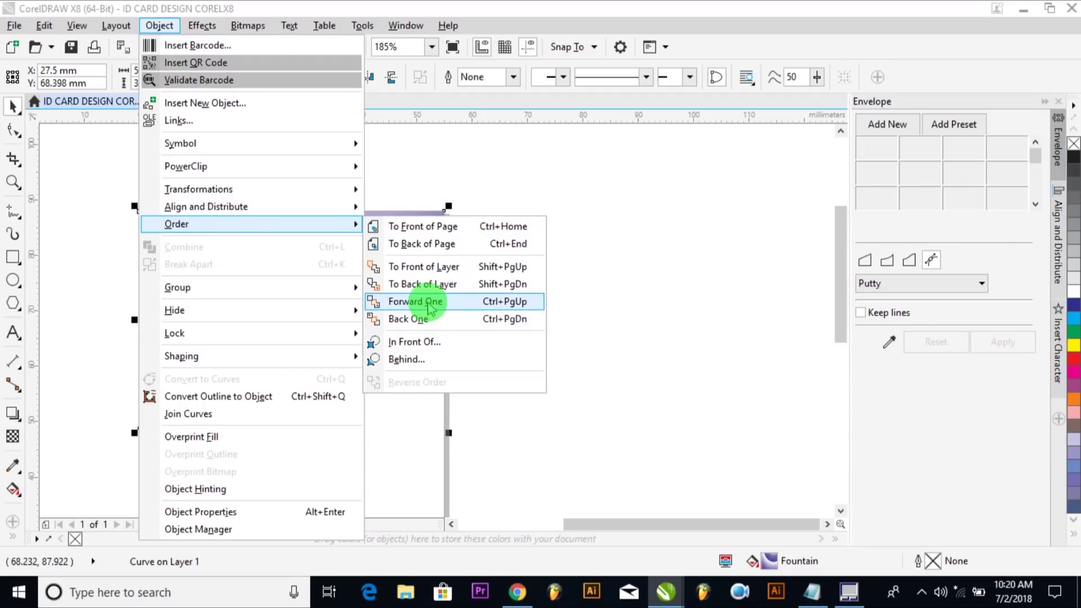
{"action": "left_click", "coordinate": [538, 248]}
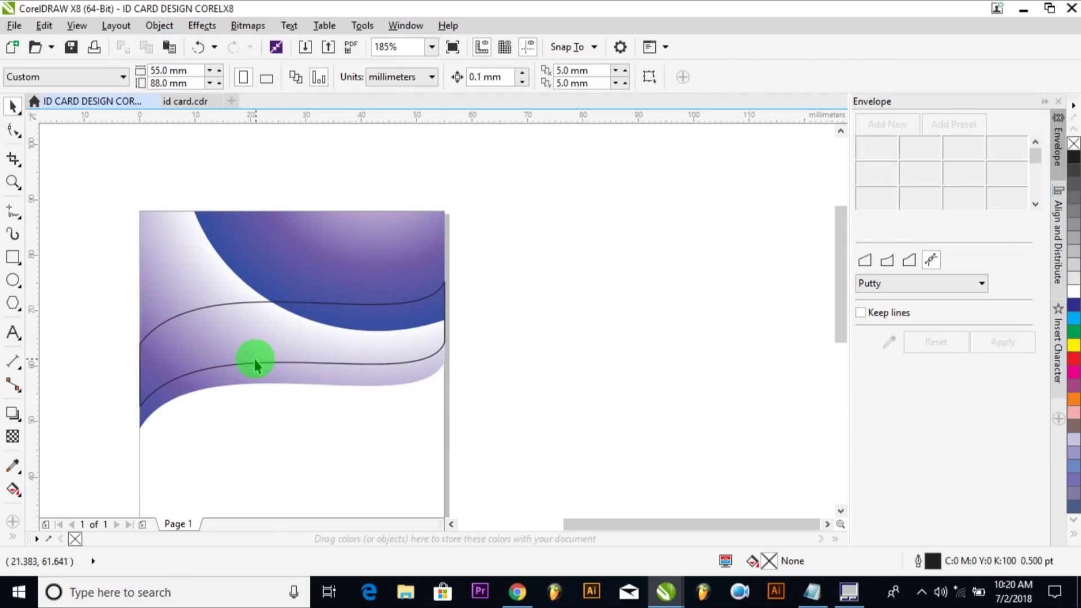
Remove the wavy band's outline and give the band a linear fountain fill.
{"action": "left_click", "coordinate": [253, 360]}
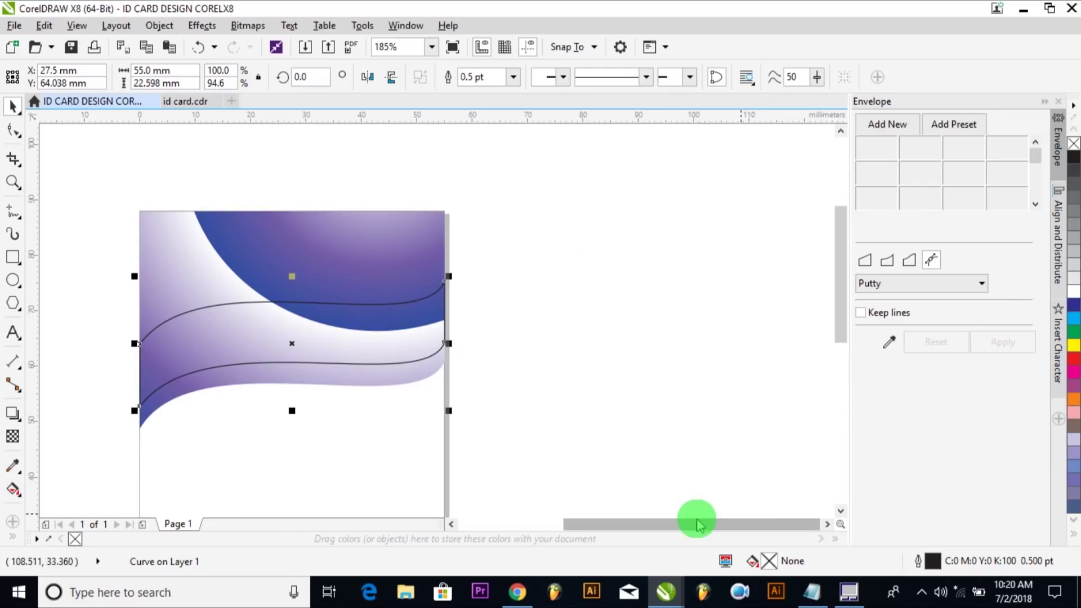
{"action": "right_click", "coordinate": [1074, 145]}
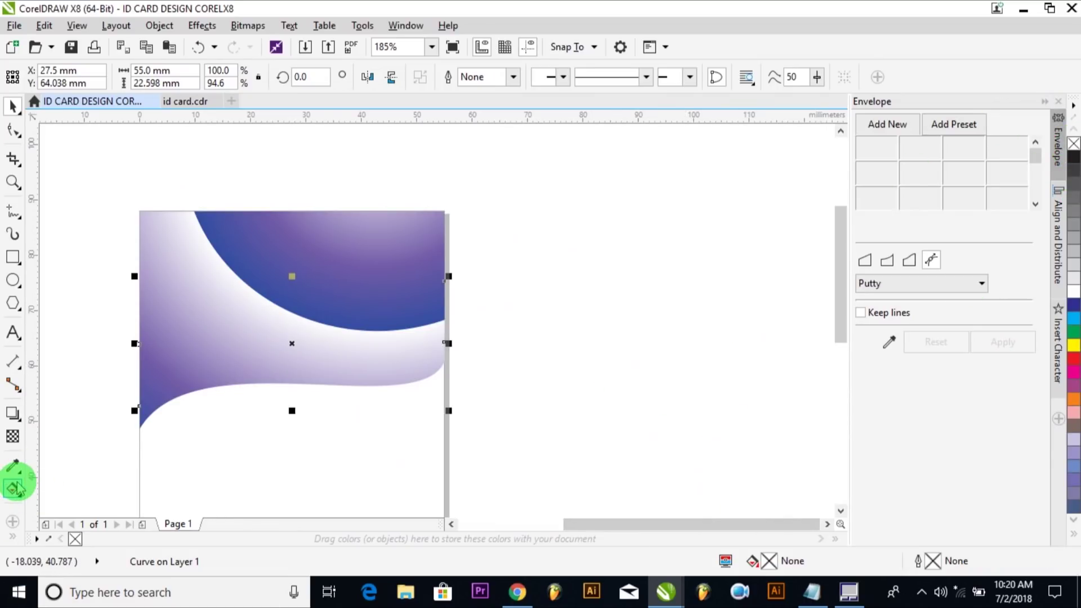
{"action": "key", "text": "h"}
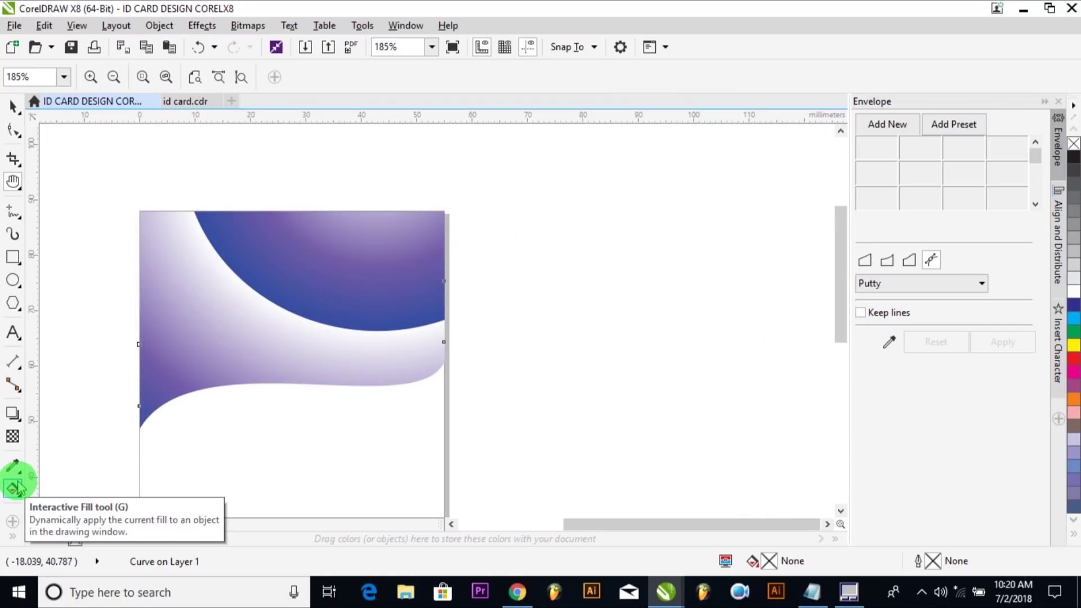
{"action": "left_click", "coordinate": [16, 489]}
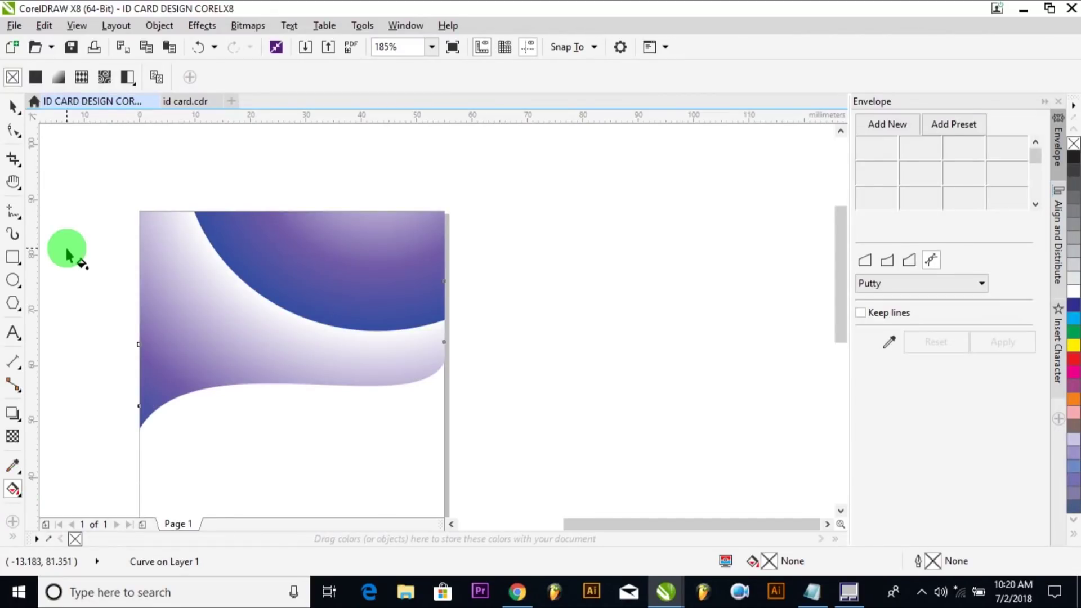
{"action": "left_click", "coordinate": [57, 79]}
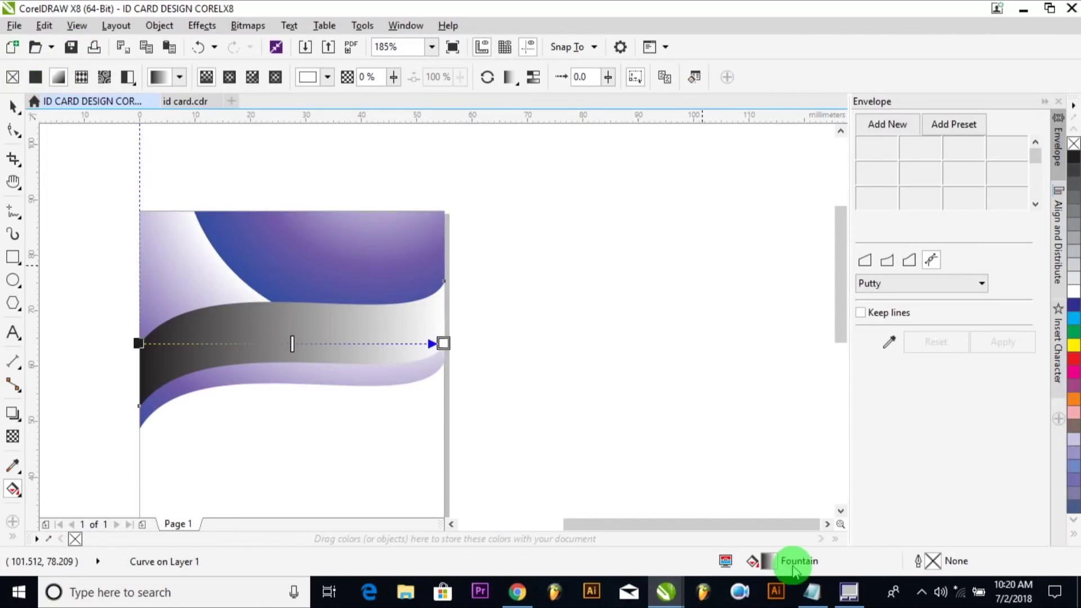
Open the wavy band's fountain fill settings and set the gradient's start colour to C91 M80 Y0 K0.
{"action": "double_click", "coordinate": [769, 561]}
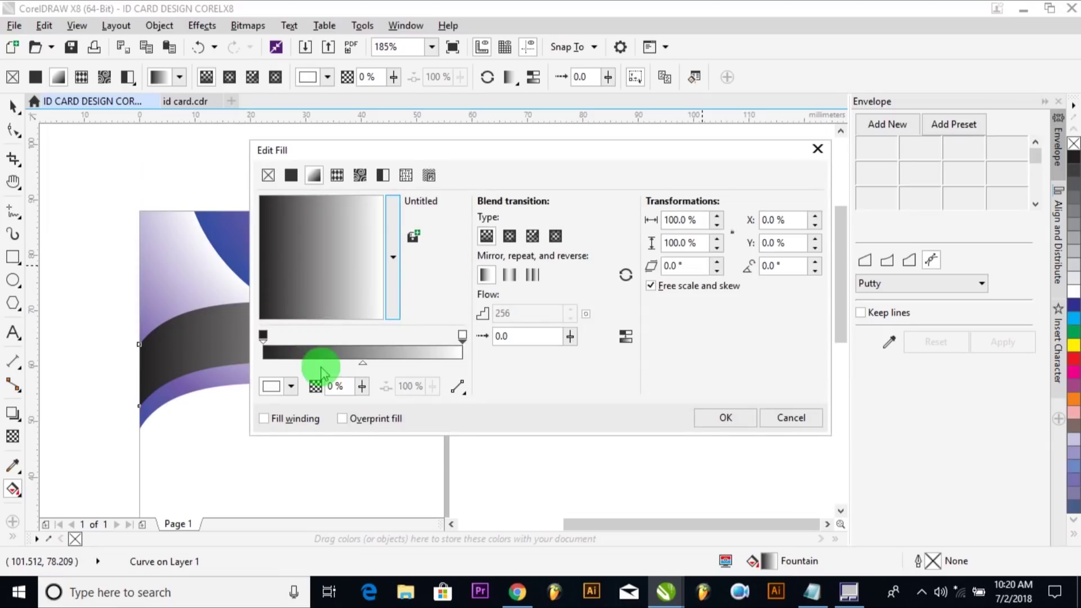
{"action": "left_click", "coordinate": [263, 336]}
{"action": "left_click", "coordinate": [290, 387]}
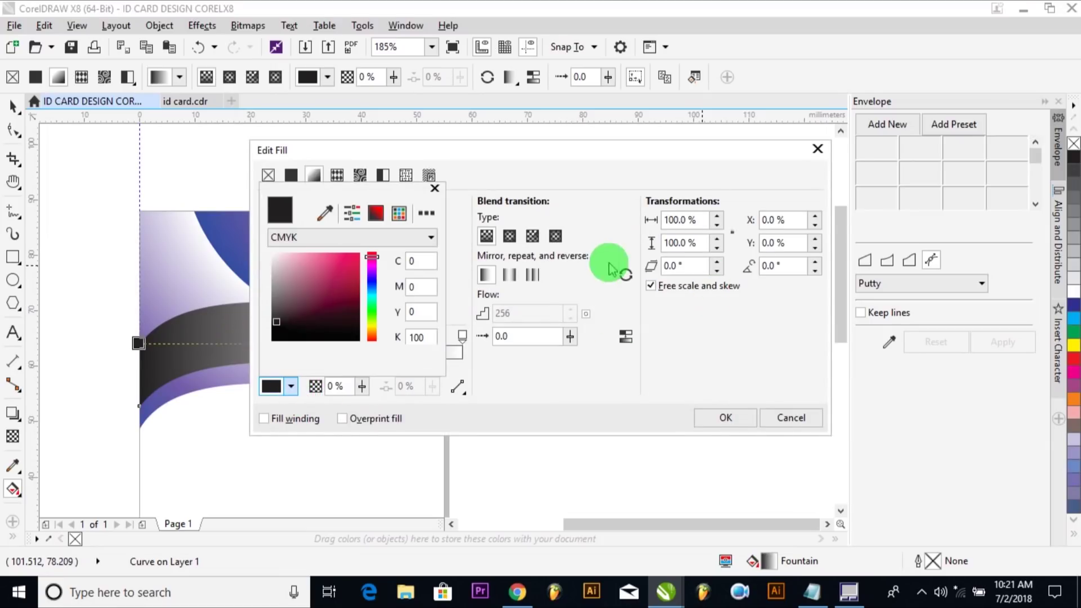
{"action": "left_click", "coordinate": [427, 287]}
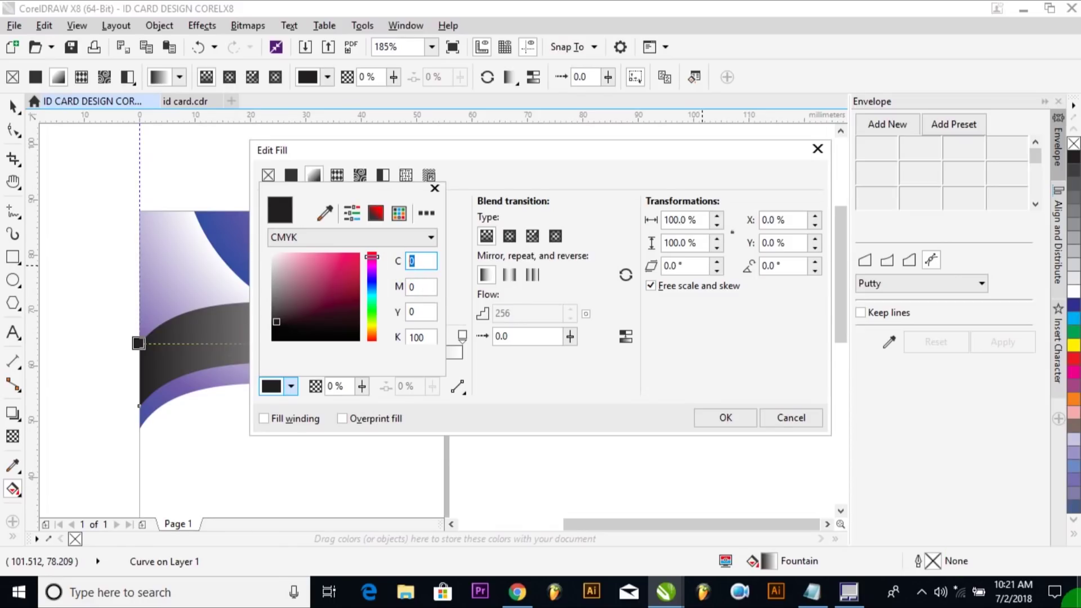
{"action": "type", "text": "91"}
{"action": "key", "text": "Tab"}
{"action": "type", "text": "80"}
{"action": "key", "text": "Tab"}
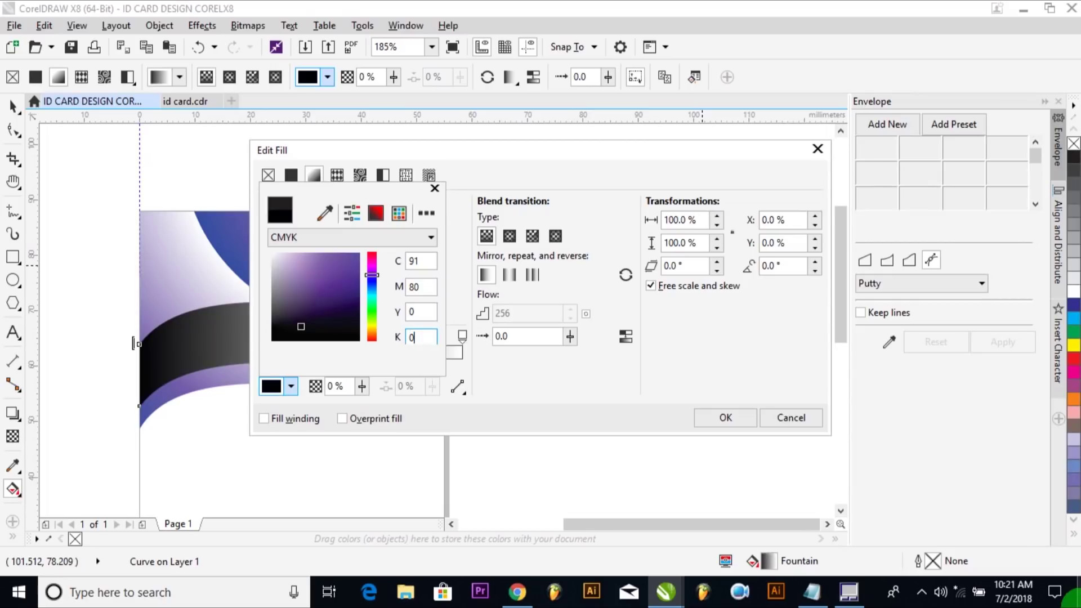
{"action": "key", "text": "Tab"}
{"action": "left_click", "coordinate": [666, 345]}
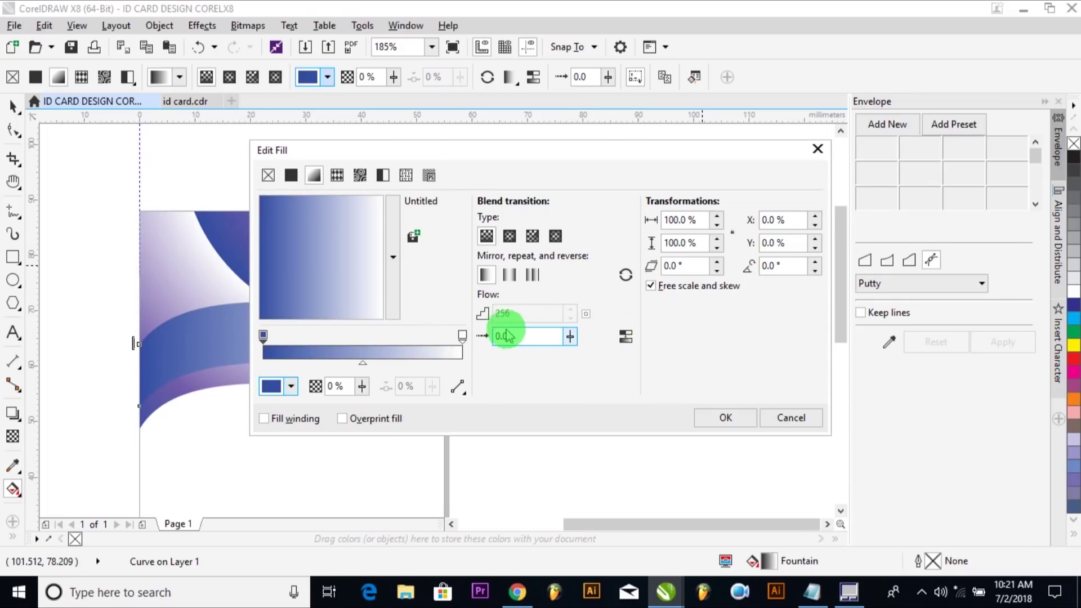
Set the end colour of the band's gradient to C20 M0 Y0 K0.
{"action": "left_click", "coordinate": [463, 336]}
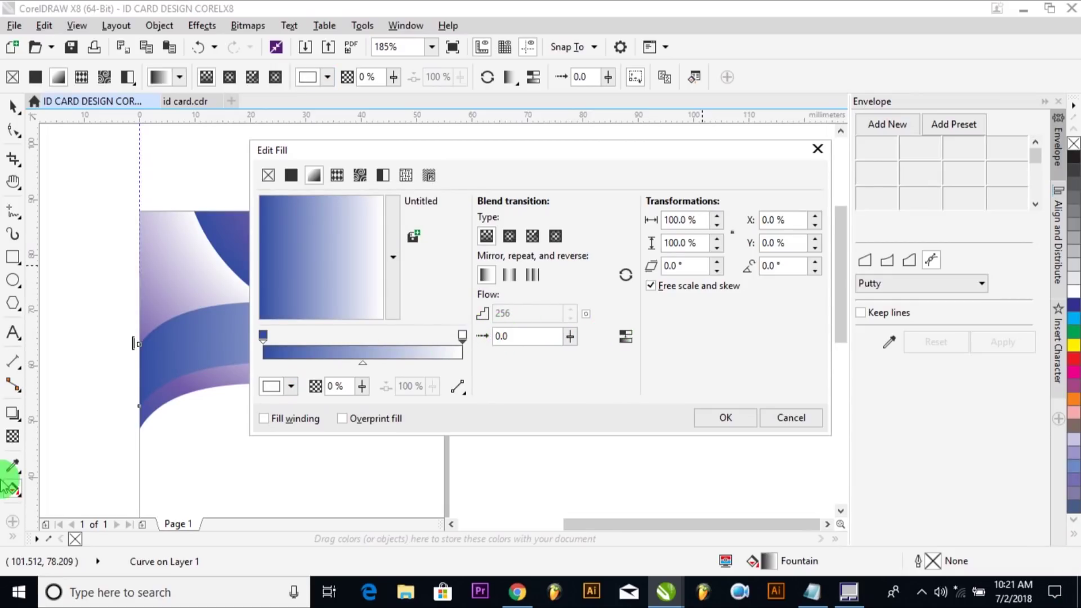
{"action": "left_click", "coordinate": [290, 386]}
{"action": "left_click", "coordinate": [417, 260]}
{"action": "type", "text": "20"}
{"action": "key", "text": "Tab"}
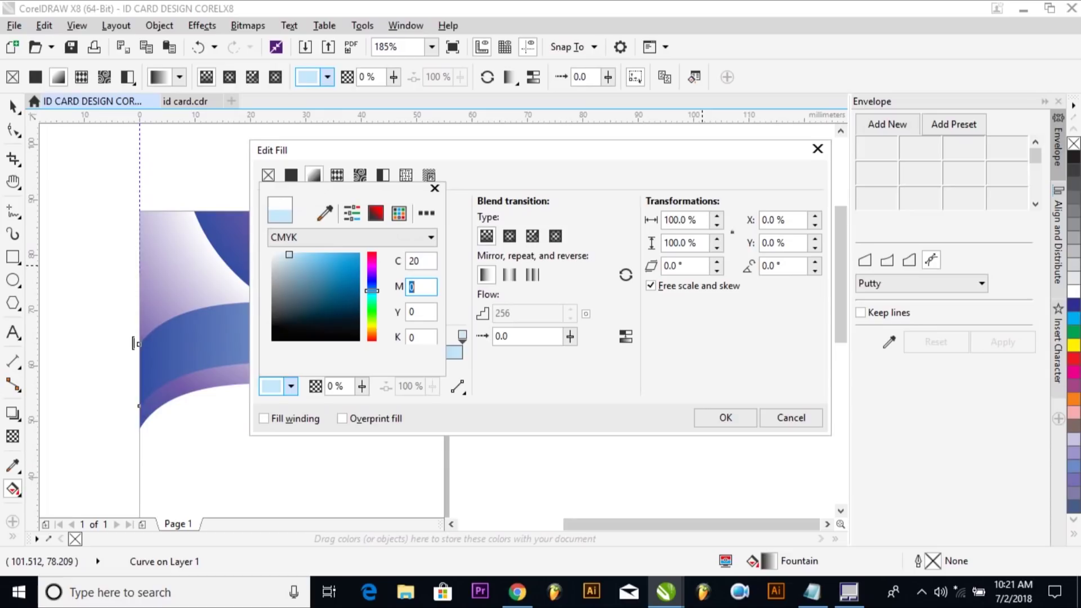
{"action": "left_click", "coordinate": [776, 371]}
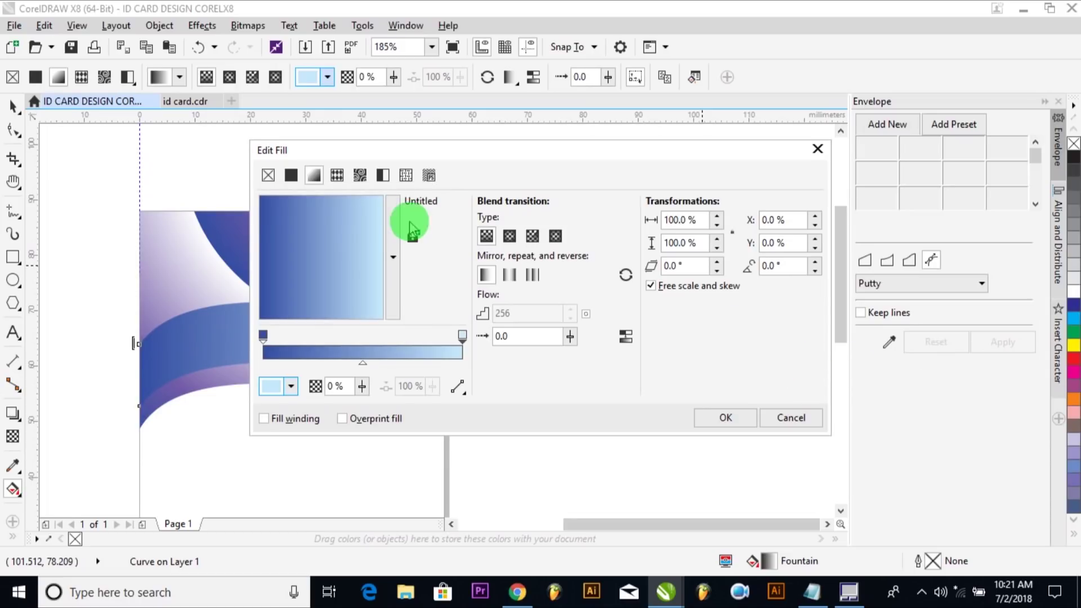
Rotate the band's gradient to -22°, apply the fill and deselect the band.
{"action": "left_click_drag", "start_coordinate": [504, 146], "coordinate": [671, 220]}
{"action": "left_click", "coordinate": [934, 338]}
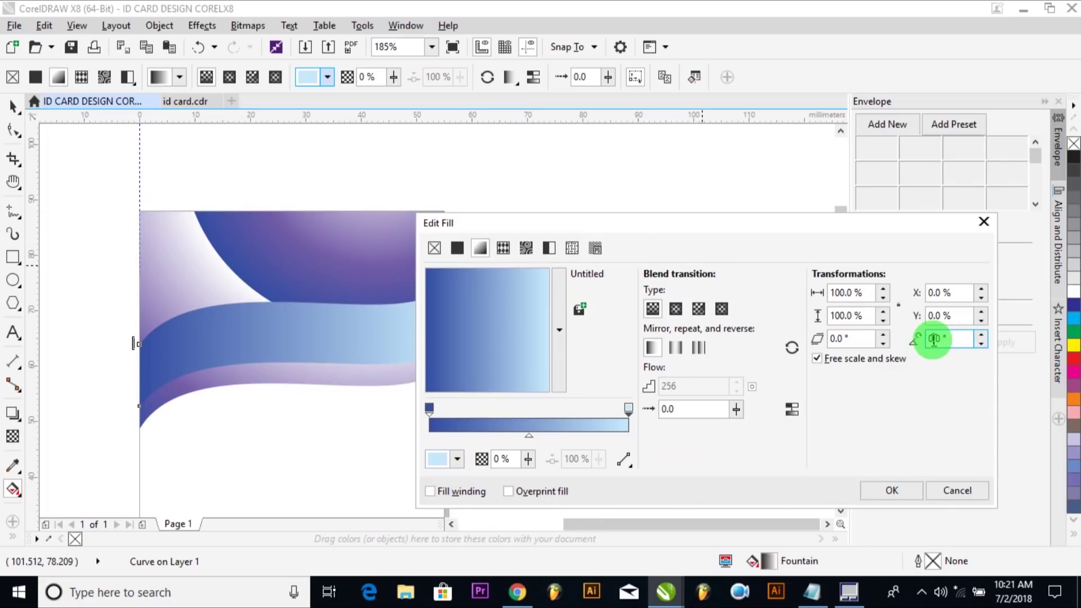
{"action": "key", "text": "Return"}
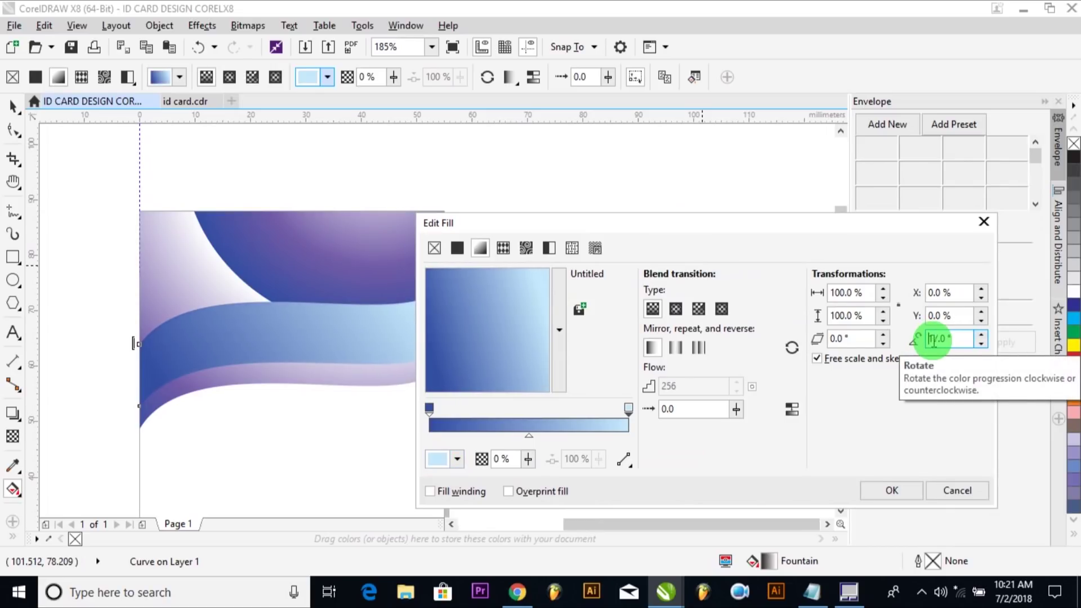
{"action": "type", "text": "4"}
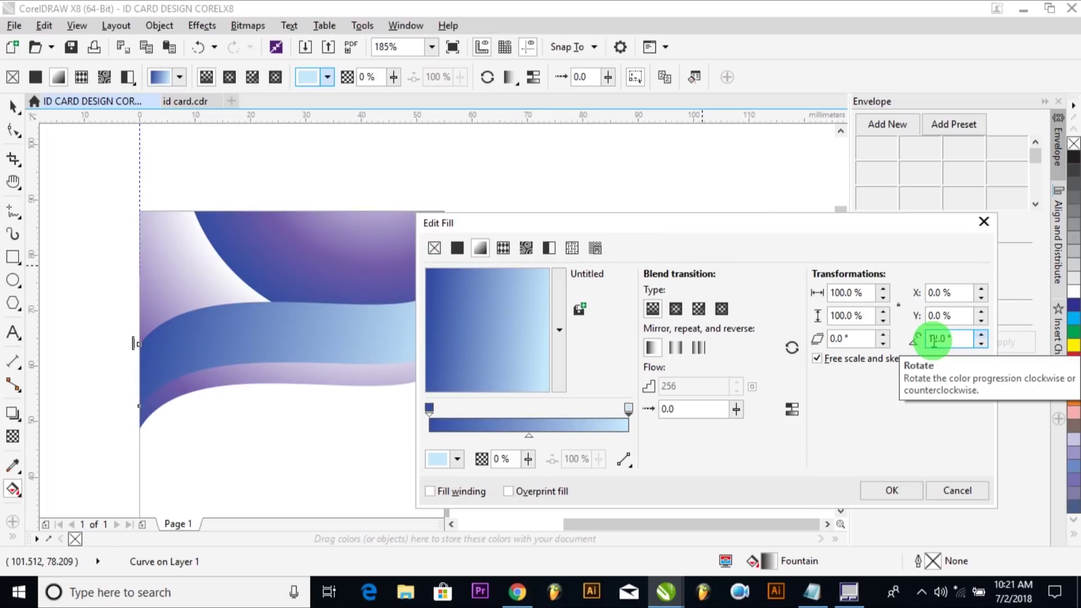
{"action": "type", "text": "2"}
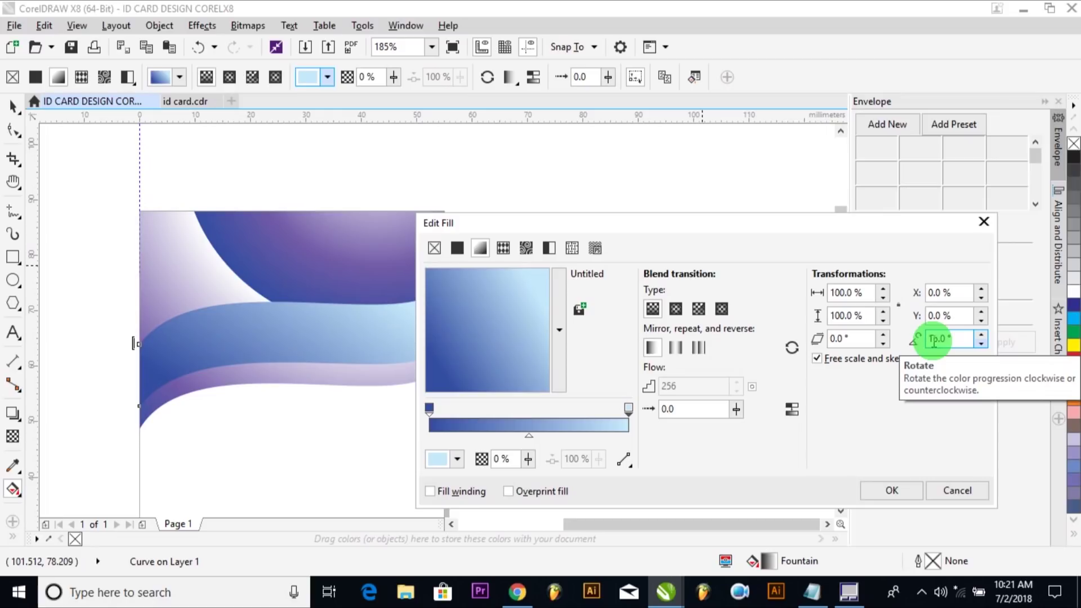
{"action": "type", "text": "4"}
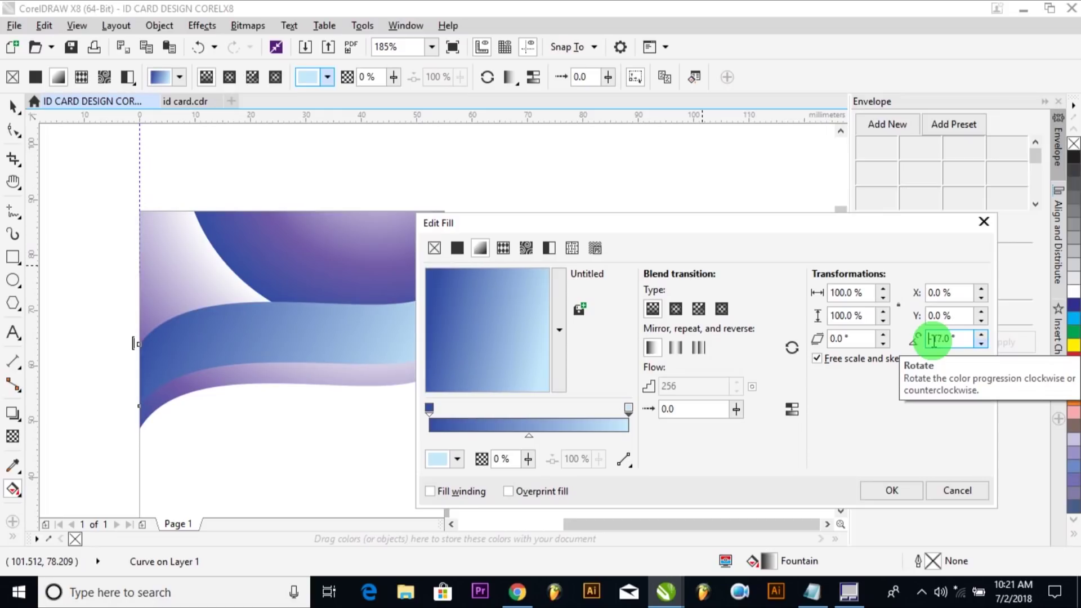
{"action": "type", "text": "22"}
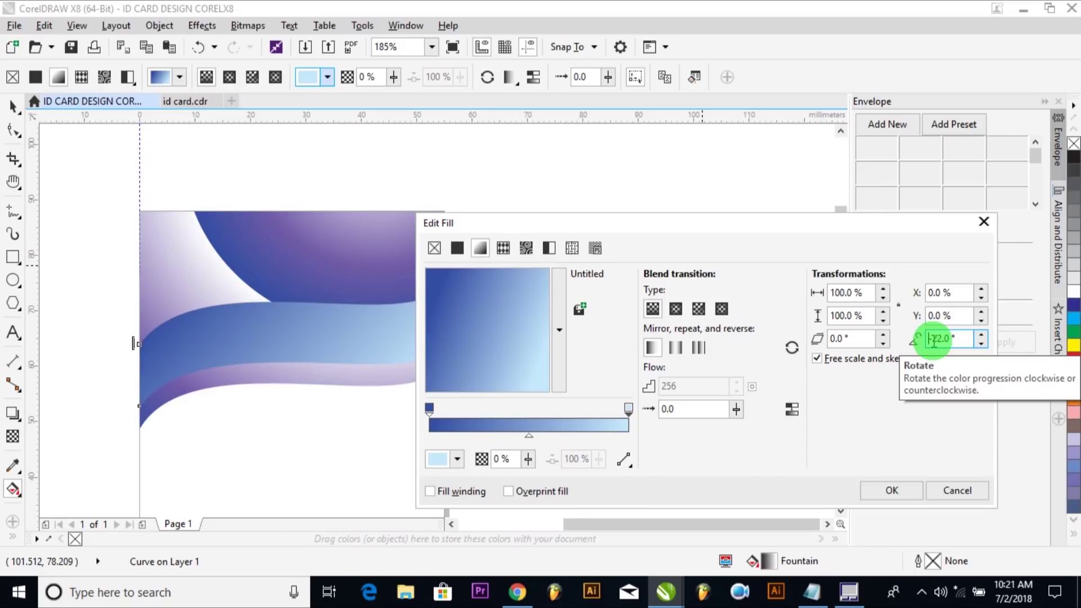
{"action": "left_click", "coordinate": [892, 490]}
{"action": "key", "text": "space"}
{"action": "scroll", "coordinate": [625, 370], "scroll_direction": "down", "scroll_amount": 2}
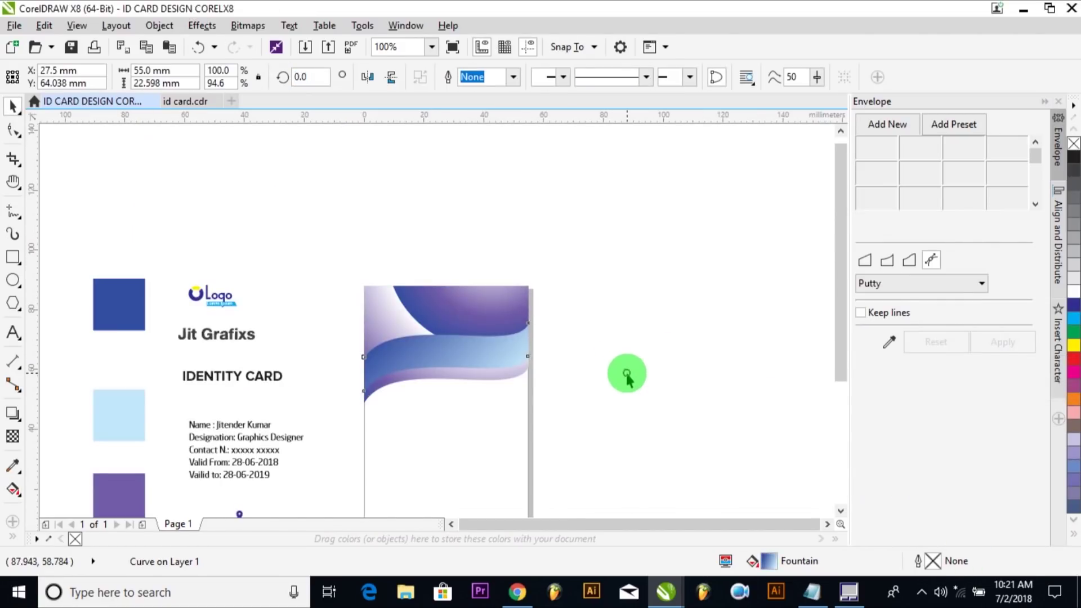
{"action": "left_click", "coordinate": [625, 370]}
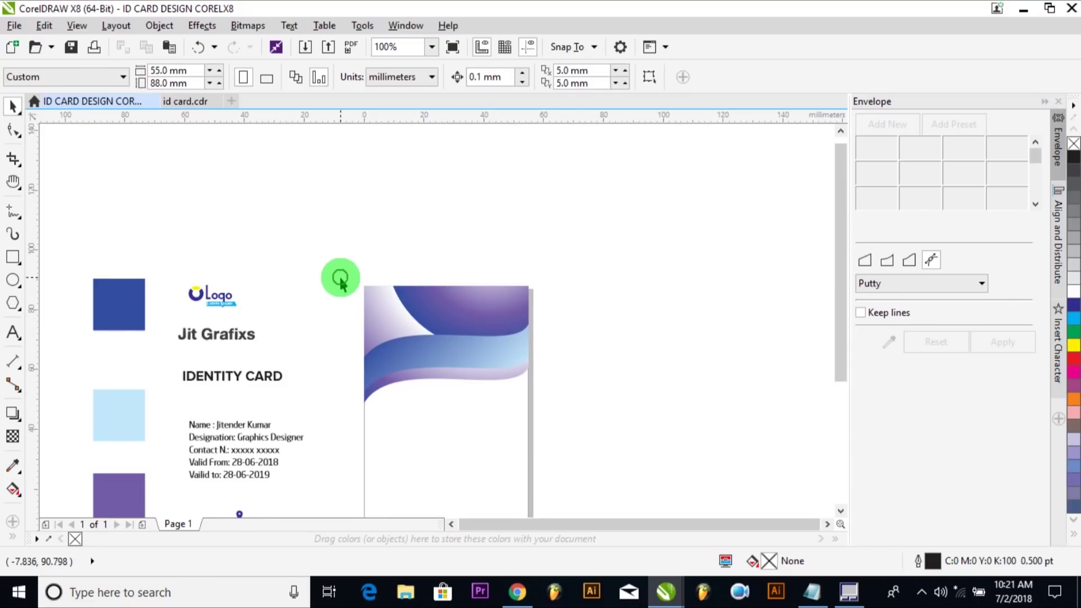
Place a duplicate of the blue wavy band across the bottom edge of the card, and deselect it.
{"action": "scroll", "coordinate": [337, 280], "scroll_direction": "down", "scroll_amount": 2}
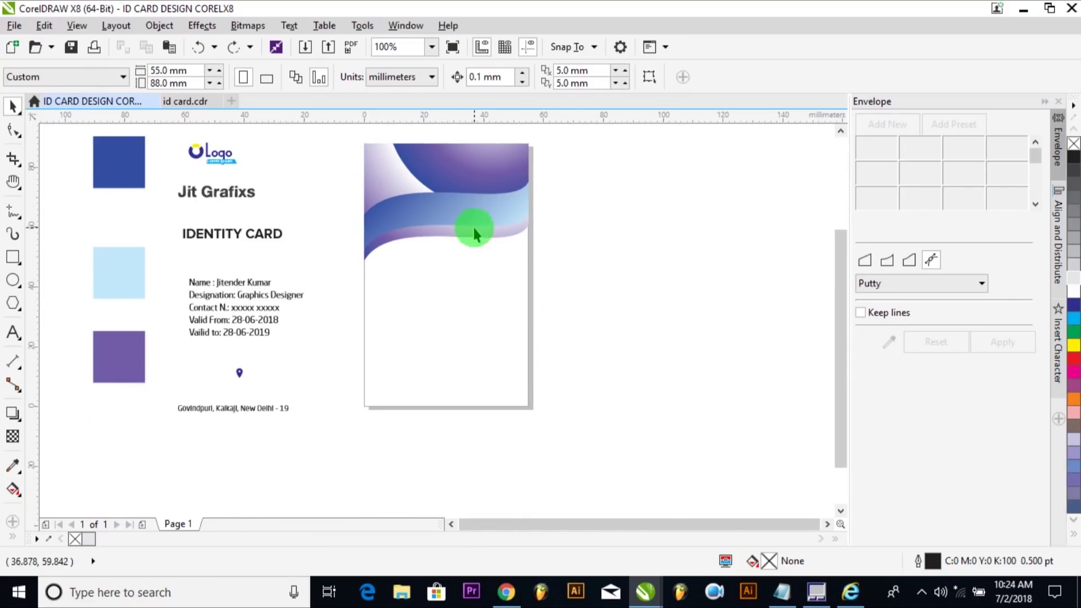
{"action": "left_click", "coordinate": [490, 209]}
{"action": "left_click_drag", "start_coordinate": [489, 210], "coordinate": [508, 407]}
{"action": "left_click", "coordinate": [562, 336]}
{"action": "left_click", "coordinate": [635, 322]}
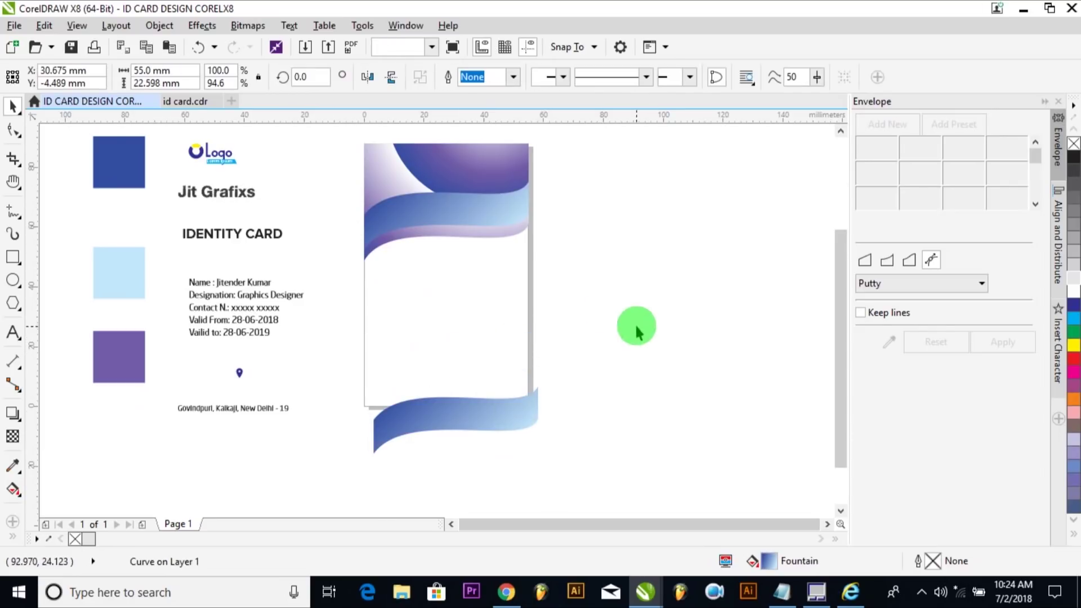
Create a page-sized 55 × 88 mm rectangle, fill it with 10% black and remove its outline.
{"action": "double_click", "coordinate": [13, 257]}
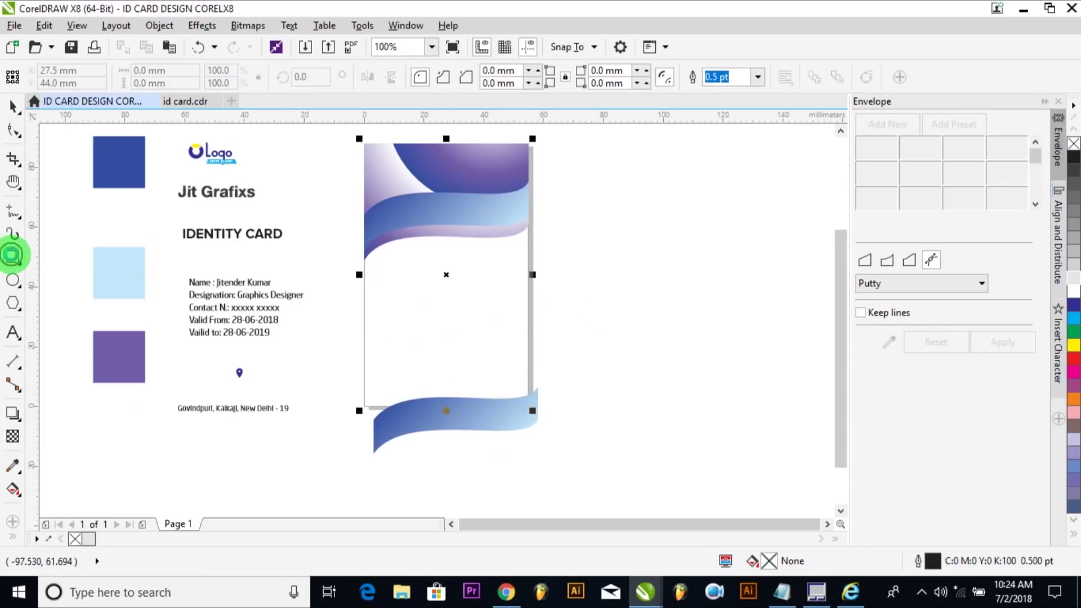
{"action": "left_click", "coordinate": [1072, 280]}
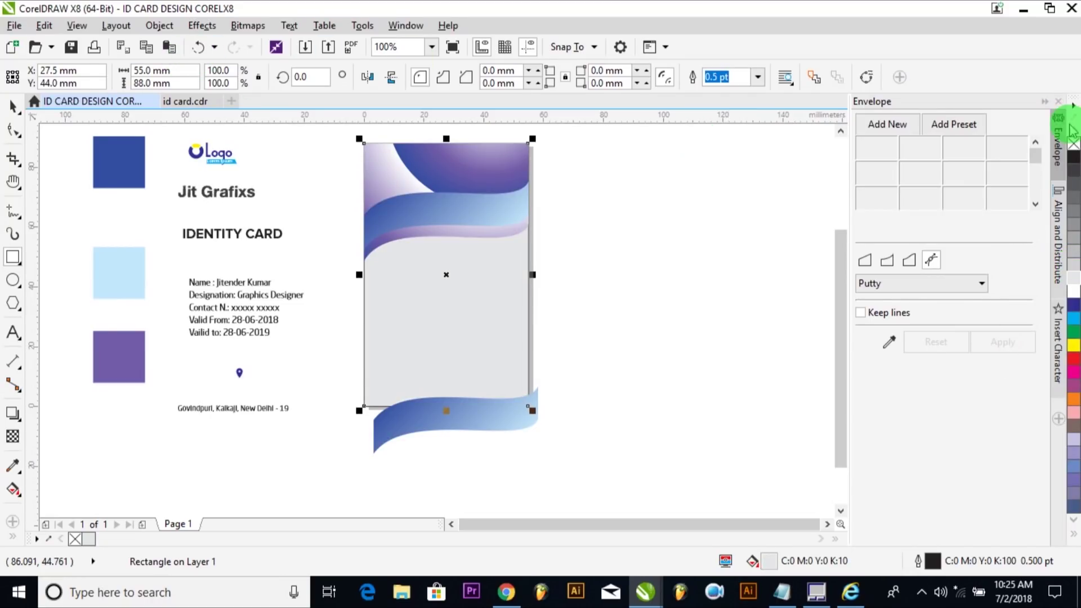
{"action": "right_click", "coordinate": [1073, 145]}
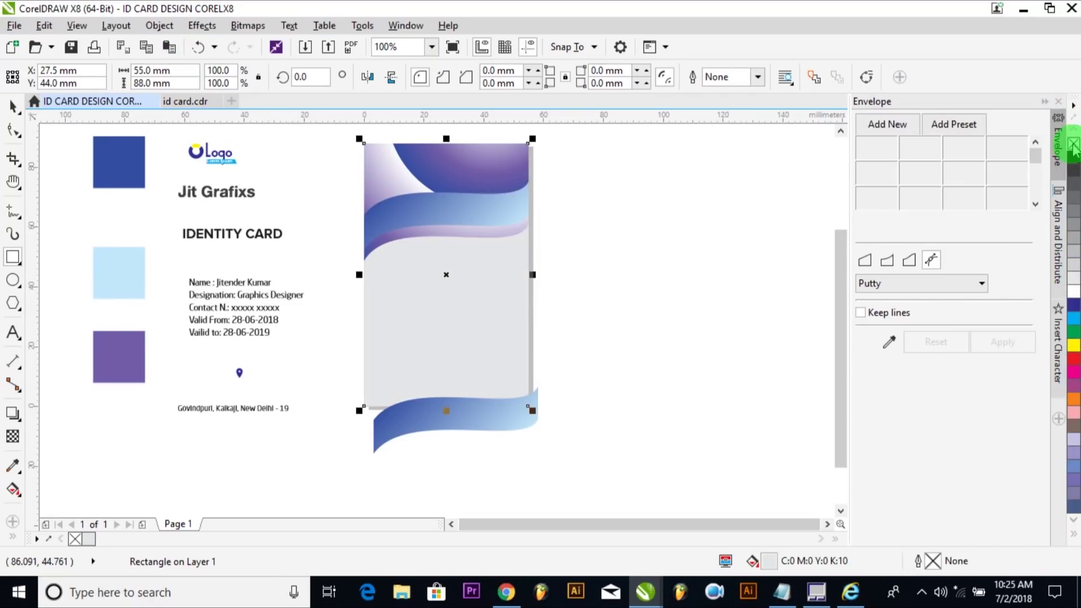
{"action": "key", "text": "space"}
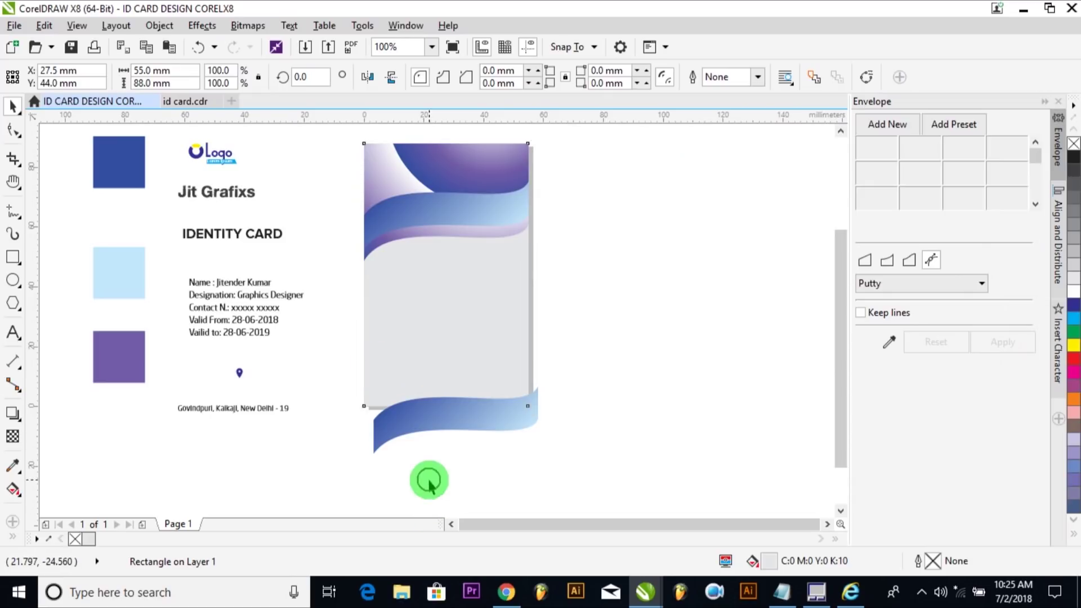
PowerClip the bottom wavy band inside the grey page-sized rectangle.
{"action": "left_click", "coordinate": [374, 425]}
{"action": "left_click", "coordinate": [158, 26]}
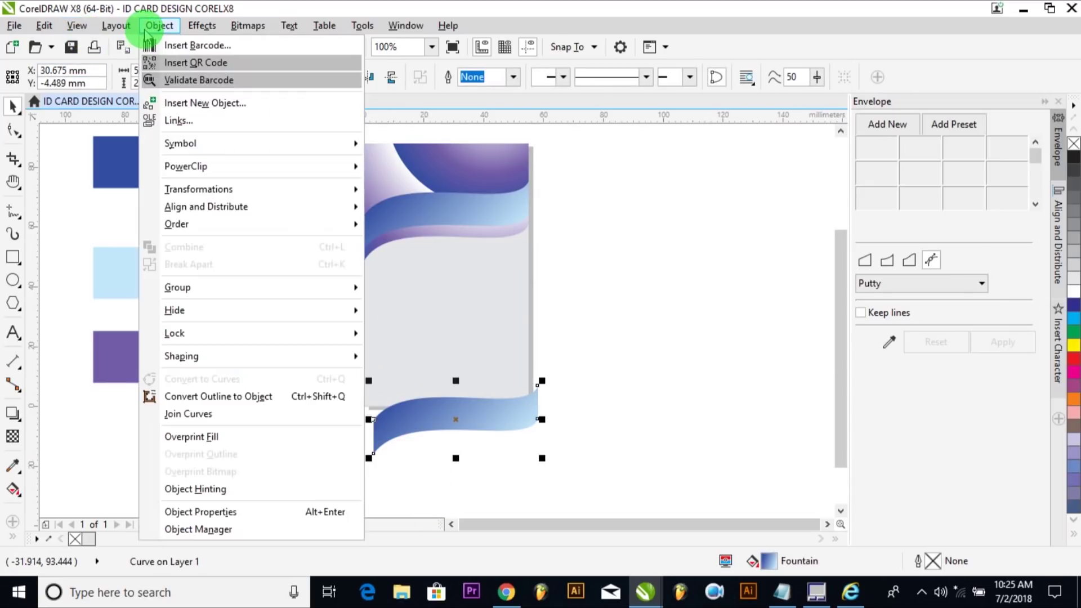
{"action": "mouse_move", "coordinate": [193, 167]}
{"action": "left_click", "coordinate": [494, 171]}
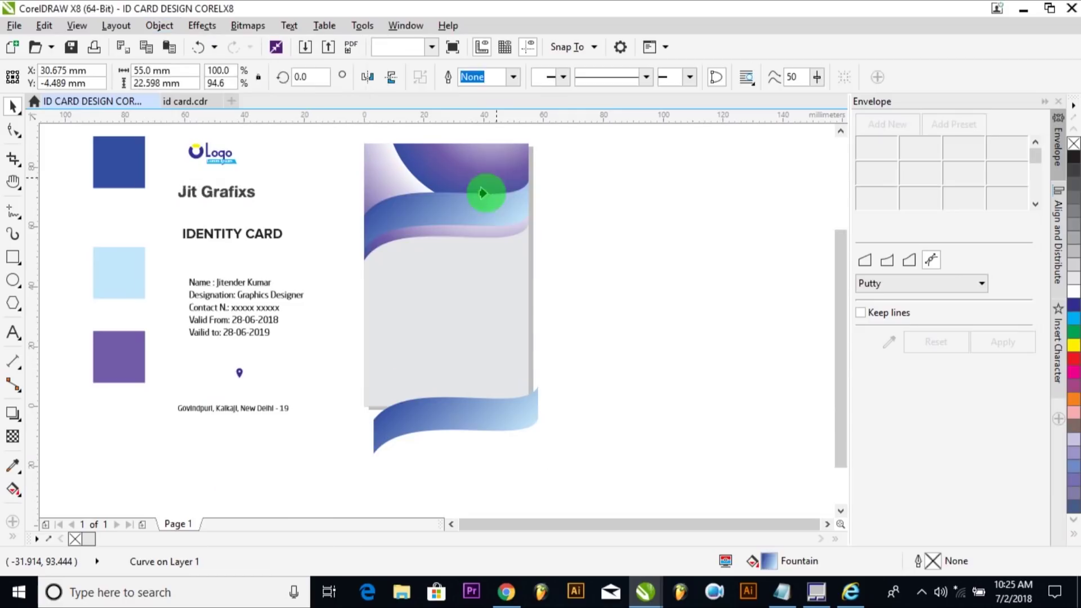
{"action": "left_click", "coordinate": [437, 329]}
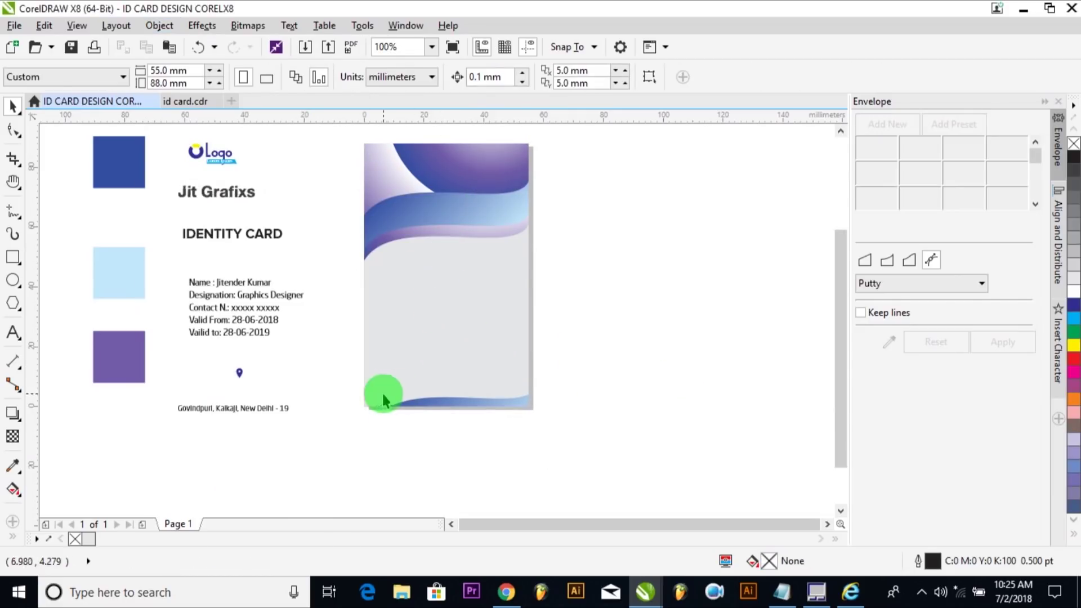
Edit the grey rectangle's PowerClip contents, stretch the bottom band to about 36.5 mm high and shift it slightly.
{"action": "left_click", "coordinate": [507, 379]}
{"action": "right_click", "coordinate": [510, 358]}
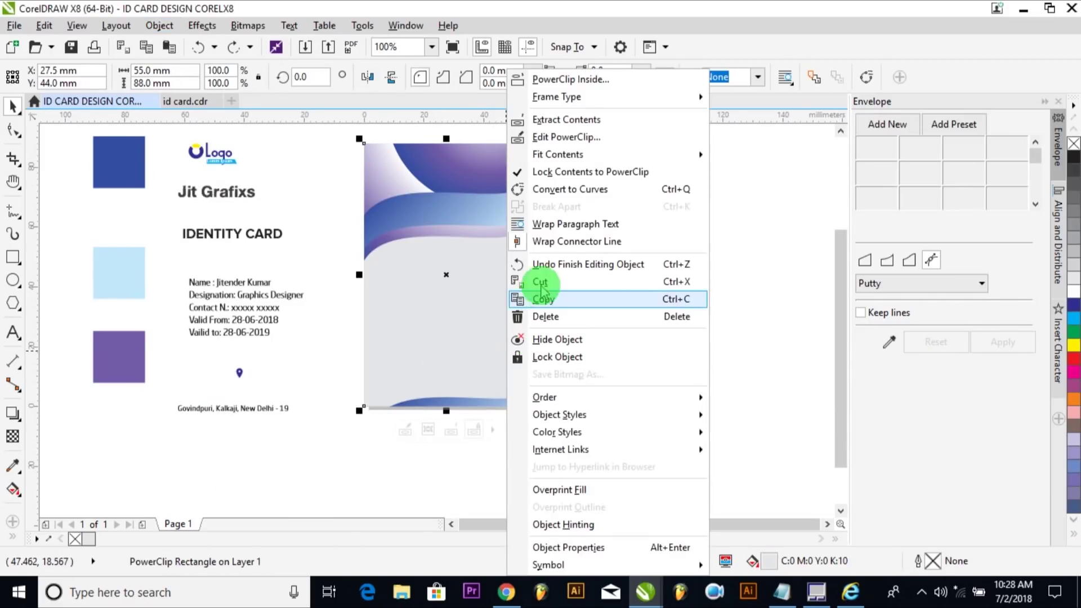
{"action": "left_click", "coordinate": [551, 137]}
{"action": "left_click", "coordinate": [478, 423]}
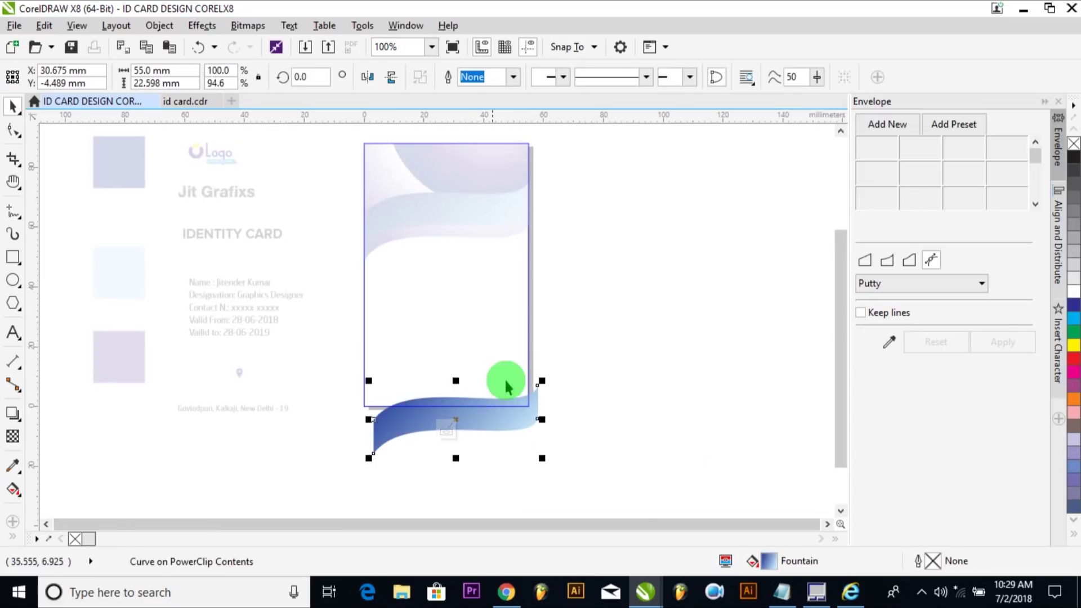
{"action": "left_click_drag", "start_coordinate": [455, 381], "coordinate": [456, 335]}
{"action": "left_click_drag", "start_coordinate": [481, 393], "coordinate": [483, 397]}
{"action": "left_click", "coordinate": [483, 397]}
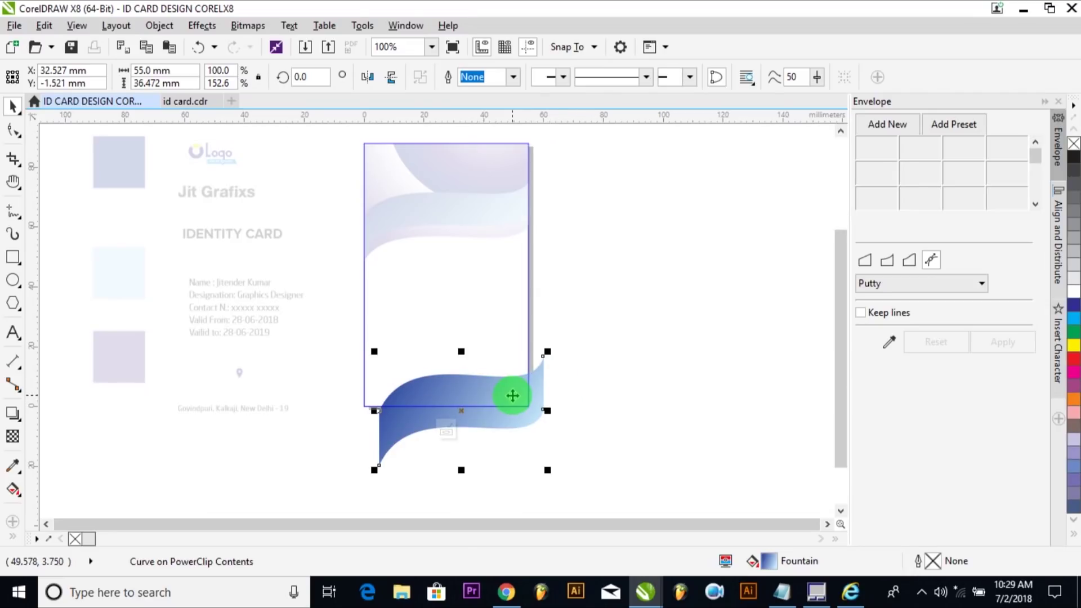
Rotate the bottom band counterclockwise by about 8.5°.
{"action": "left_click", "coordinate": [543, 352]}
{"action": "left_click", "coordinate": [538, 373]}
{"action": "left_click", "coordinate": [541, 360]}
{"action": "left_click_drag", "start_coordinate": [546, 353], "coordinate": [535, 337]}
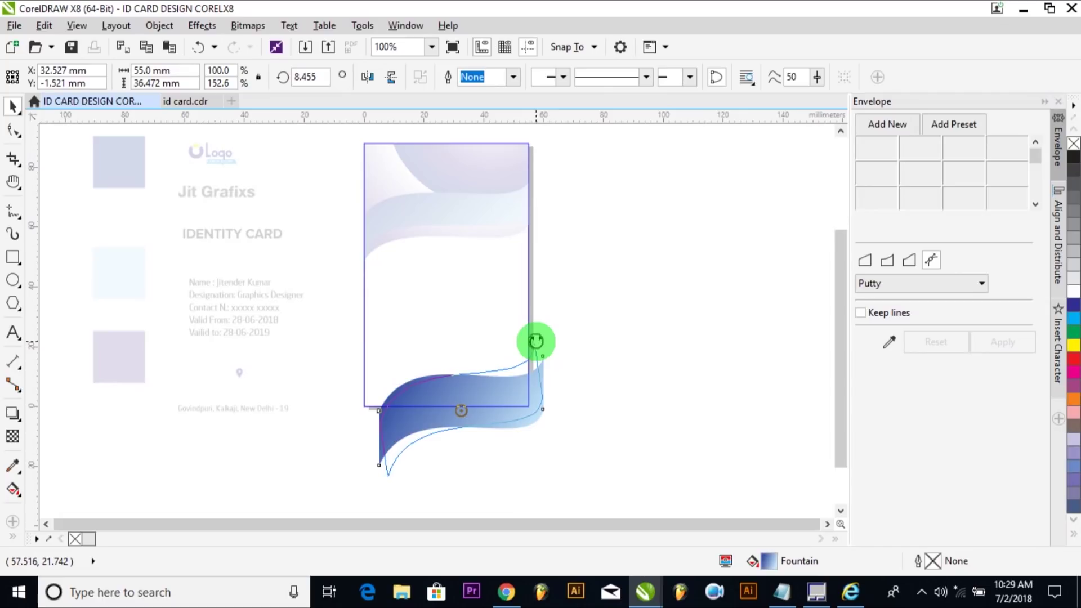
{"action": "left_click", "coordinate": [584, 376]}
{"action": "left_click", "coordinate": [528, 394]}
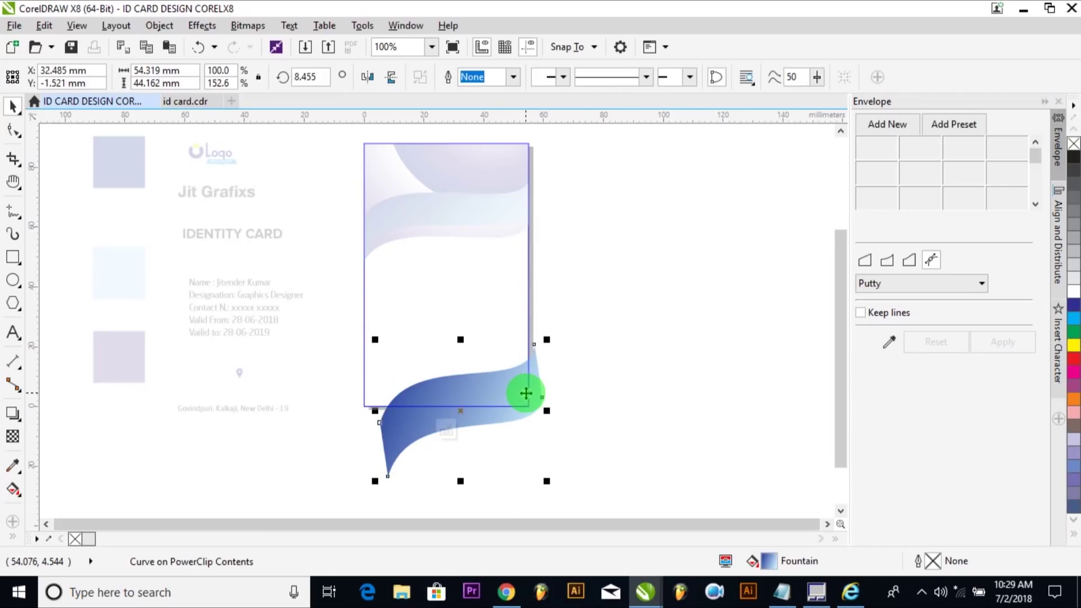
Copy and paste the bottom band, mirror the copy horizontally and move it over the original.
{"action": "left_click", "coordinate": [41, 26]}
{"action": "left_click", "coordinate": [72, 138]}
{"action": "left_click", "coordinate": [46, 29]}
{"action": "left_click", "coordinate": [58, 155]}
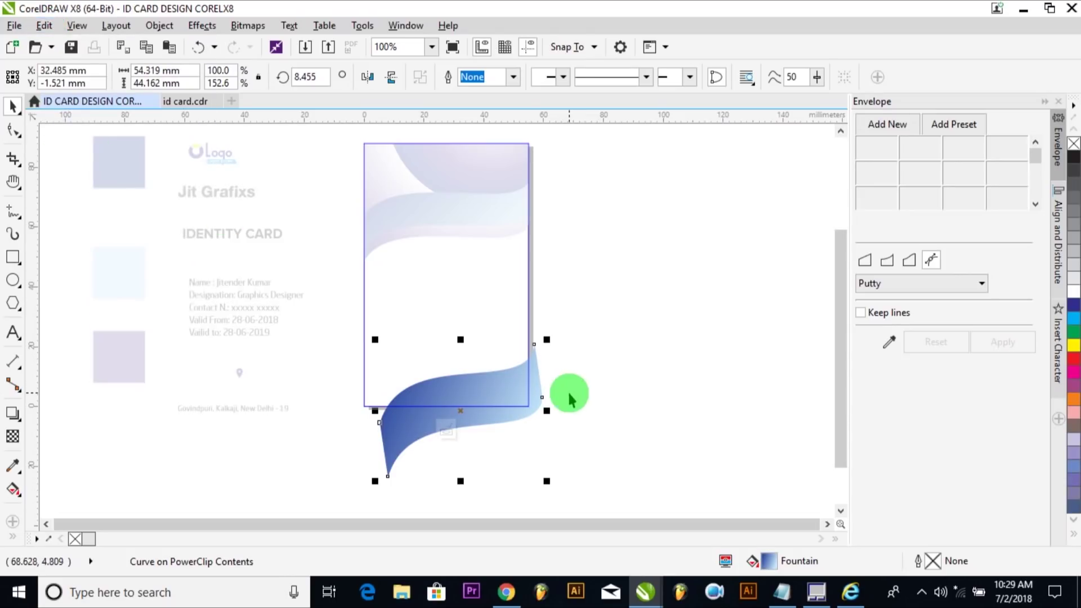
{"action": "left_click_drag", "start_coordinate": [548, 411], "coordinate": [350, 405]}
{"action": "left_click_drag", "start_coordinate": [501, 434], "coordinate": [453, 415]}
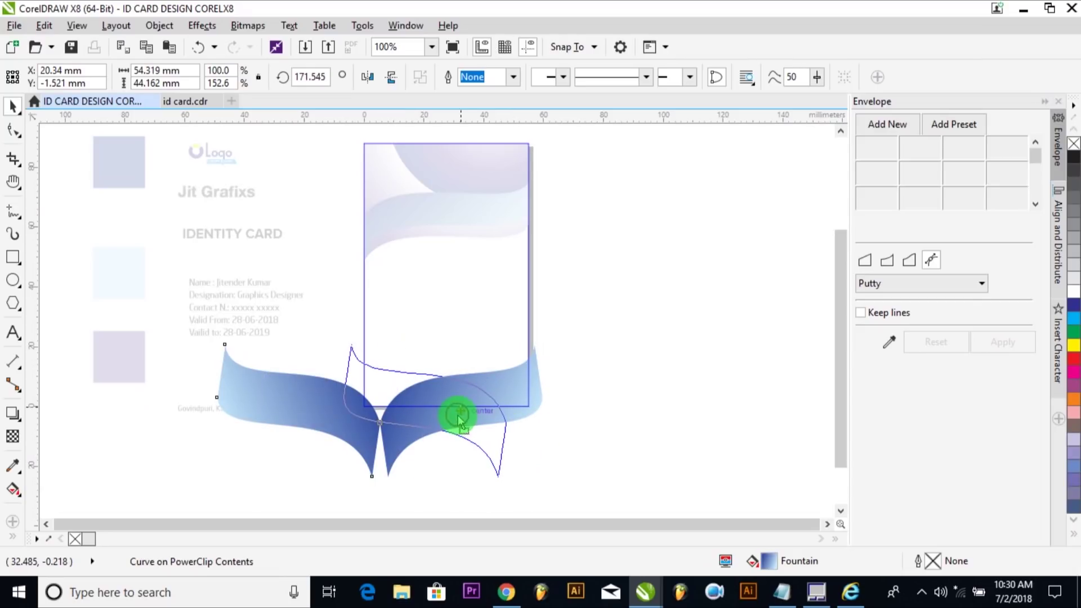
Rotate the mirrored band copy to about 180° so that it crosses the original band.
{"action": "left_click", "coordinate": [466, 415]}
{"action": "mouse_move", "coordinate": [510, 334]}
{"action": "left_mouse_down"}
{"action": "mouse_move", "coordinate": [502, 321]}
{"action": "mouse_move", "coordinate": [512, 338]}
{"action": "left_mouse_up"}
{"action": "left_click", "coordinate": [471, 421]}
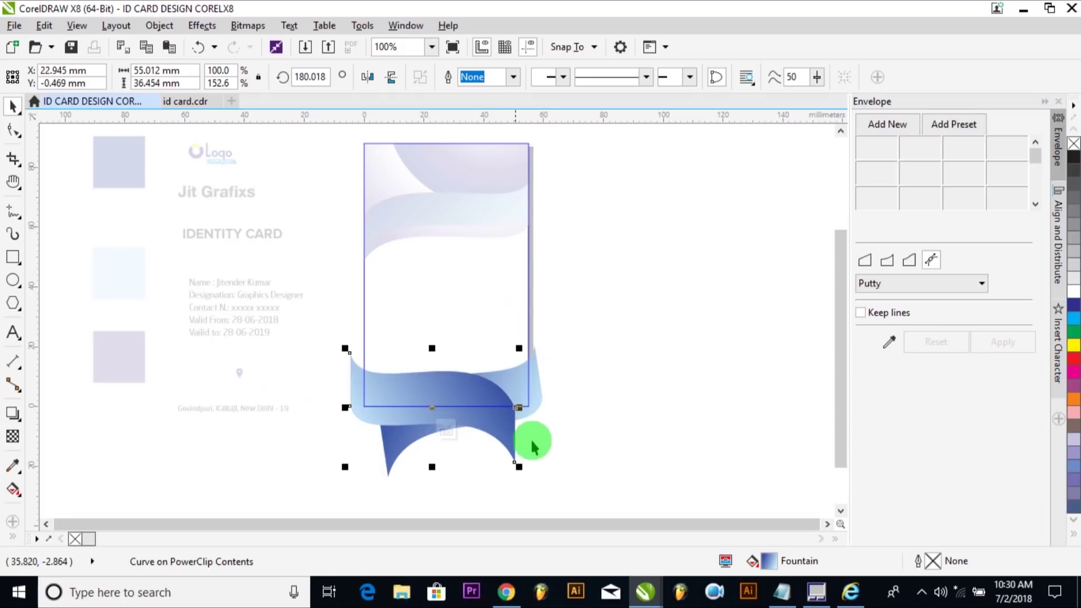
Select both bottom bands, nudge them down about 1.5 mm and deselect them.
{"action": "left_click_drag", "start_coordinate": [651, 489], "coordinate": [299, 346]}
{"action": "left_click_drag", "start_coordinate": [314, 285], "coordinate": [658, 451]}
{"action": "key", "text": "Down"}
{"action": "key", "text": "Down"}
{"action": "key", "text": "Down"}
{"action": "key", "text": "Down"}
{"action": "key", "text": "Down"}
{"action": "key", "text": "Down"}
{"action": "key", "text": "Down"}
{"action": "key", "text": "Down"}
{"action": "key", "text": "Down"}
{"action": "key", "text": "Down"}
{"action": "key", "text": "Down"}
{"action": "key", "text": "Down"}
{"action": "key", "text": "Down"}
{"action": "key", "text": "Down"}
{"action": "key", "text": "Down"}
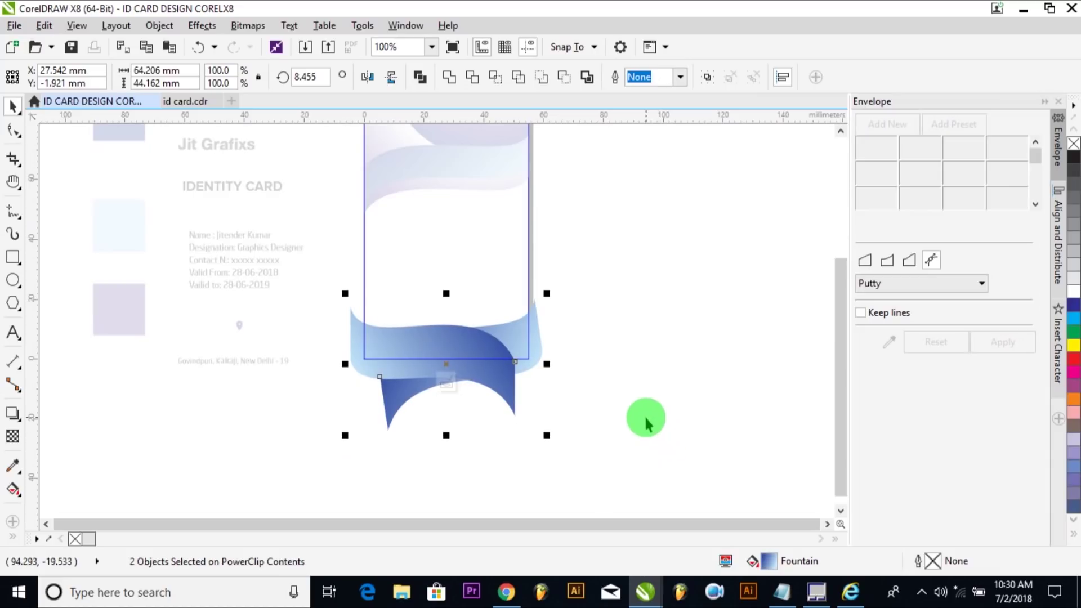
{"action": "left_click", "coordinate": [626, 396]}
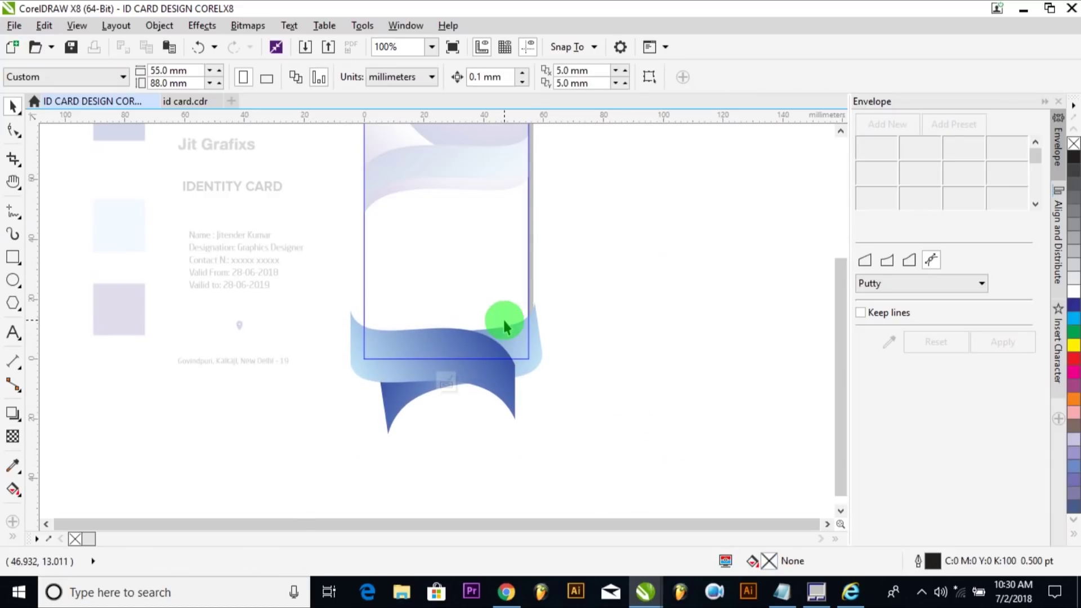
Finish editing the card's PowerClip contents so that the bottom bands are clipped to the card edges.
{"action": "left_click_drag", "start_coordinate": [584, 484], "coordinate": [307, 265]}
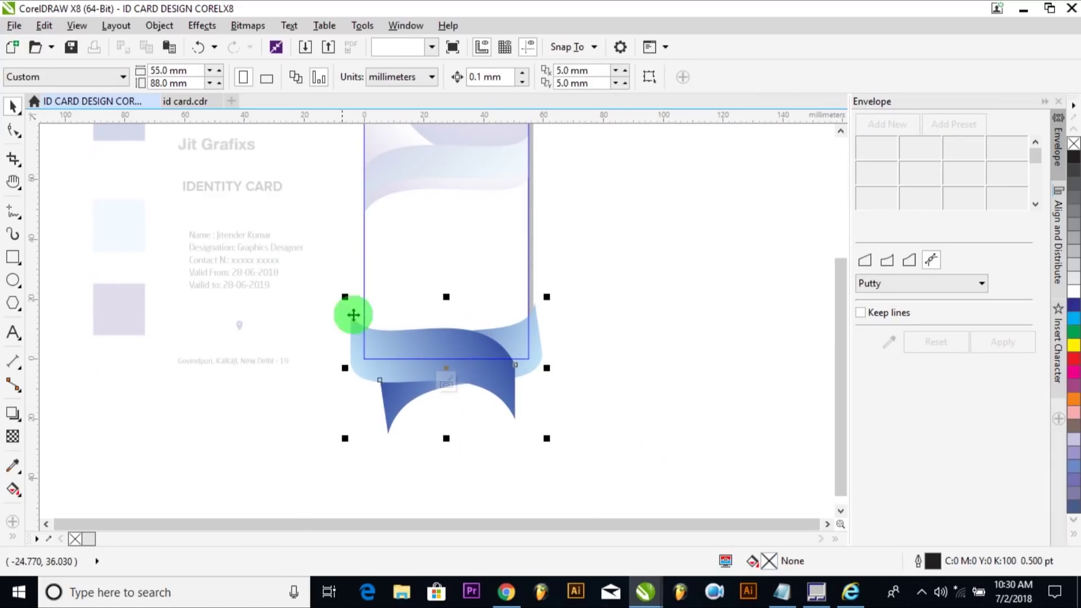
{"action": "left_click", "coordinate": [447, 382]}
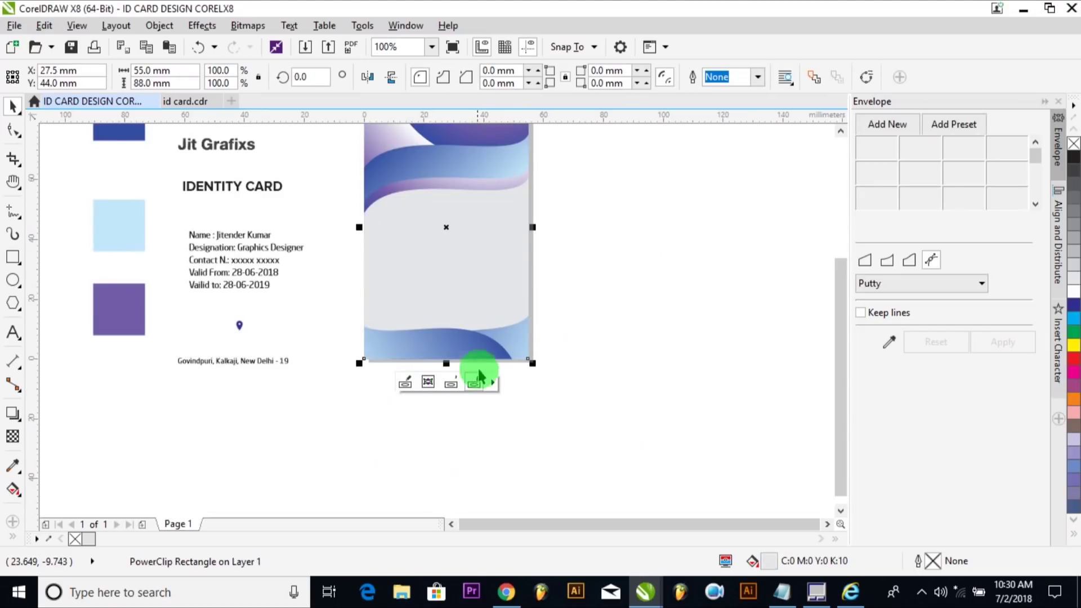
{"action": "left_click", "coordinate": [640, 332]}
{"action": "scroll", "coordinate": [614, 353], "scroll_direction": "up", "scroll_amount": 2}
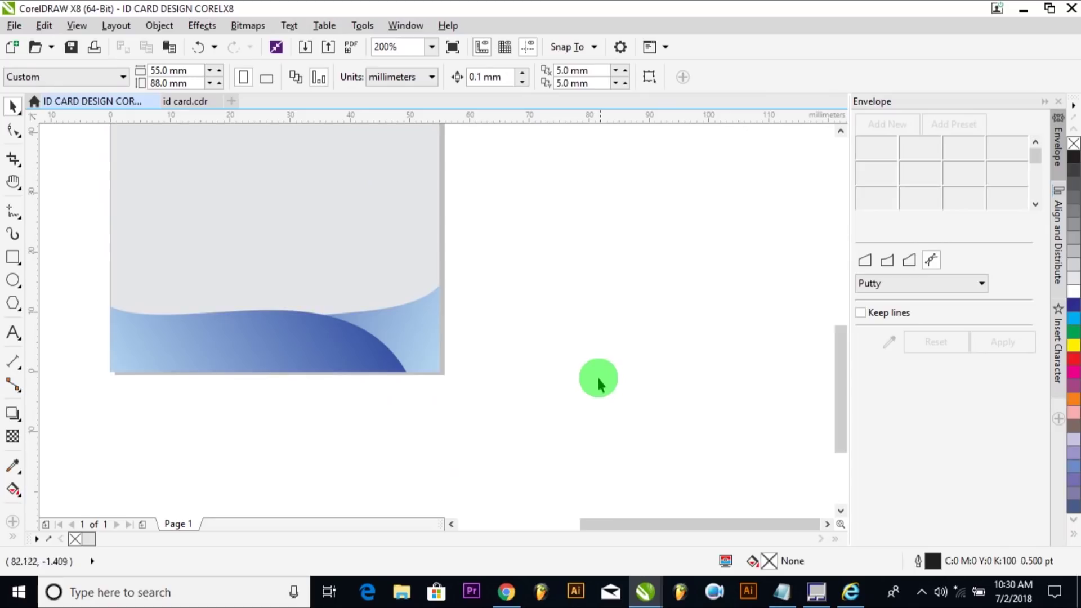
{"action": "scroll", "coordinate": [585, 448], "scroll_direction": "down", "scroll_amount": 1}
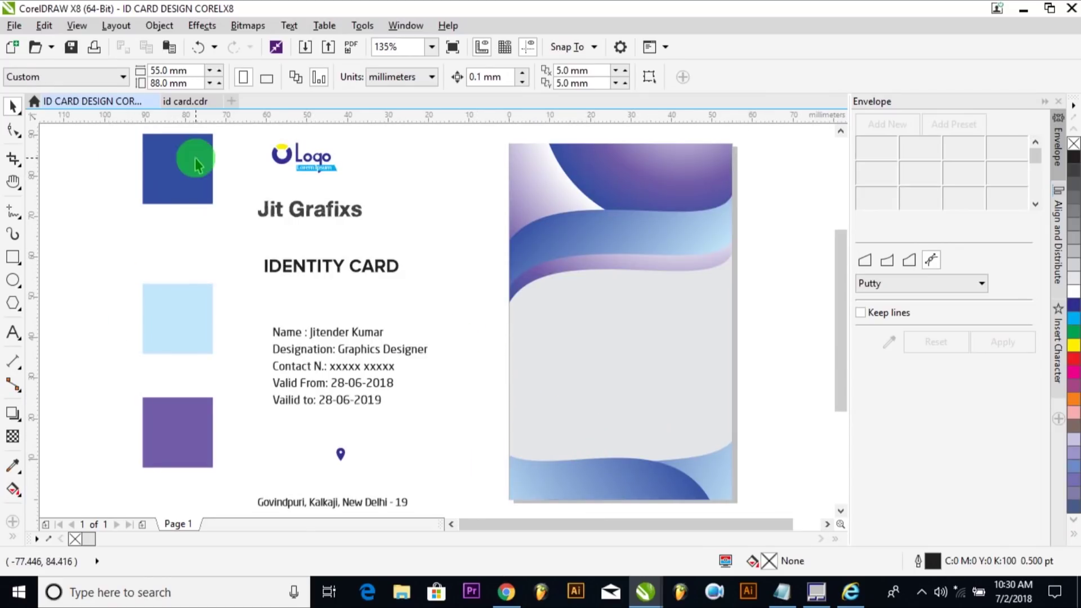
Move the logo onto the white corner at the card's upper left and nudge it down and slightly right.
{"action": "left_click_drag", "start_coordinate": [243, 126], "coordinate": [350, 191]}
{"action": "left_click_drag", "start_coordinate": [306, 155], "coordinate": [541, 186]}
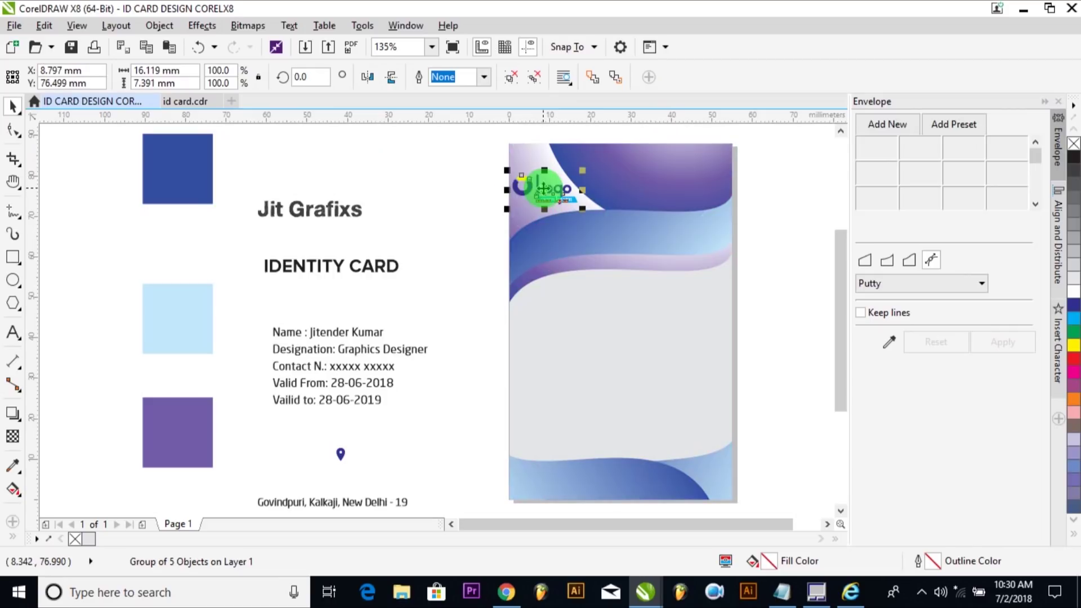
{"action": "left_click", "coordinate": [441, 152]}
{"action": "left_click", "coordinate": [677, 235]}
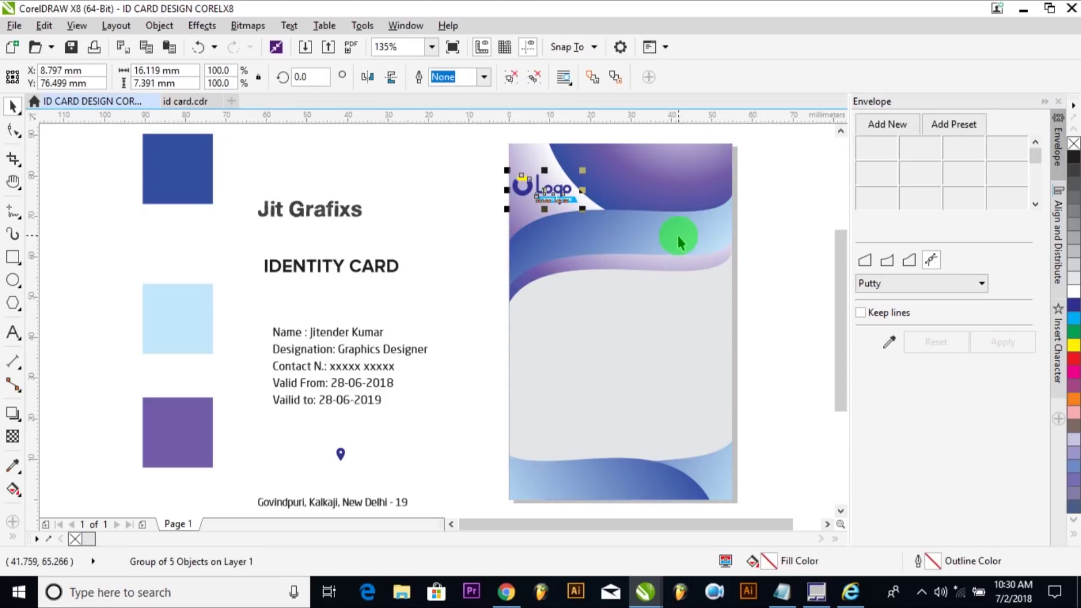
{"action": "key", "text": "Down"}
{"action": "key", "text": "Down"}
{"action": "key", "text": "Down"}
{"action": "key", "text": "Down"}
{"action": "key", "text": "Down"}
{"action": "key", "text": "Down"}
{"action": "key", "text": "Down"}
{"action": "key", "text": "Down"}
{"action": "key", "text": "Down"}
{"action": "key", "text": "Right"}
{"action": "key", "text": "Right"}
{"action": "left_click", "coordinate": [447, 299]}
Move the Jit Grafixs title onto the card's purple header, colour it white and enlarge it to about 19.7 pt.
{"action": "left_click", "coordinate": [292, 215]}
{"action": "left_click_drag", "start_coordinate": [292, 215], "coordinate": [607, 195]}
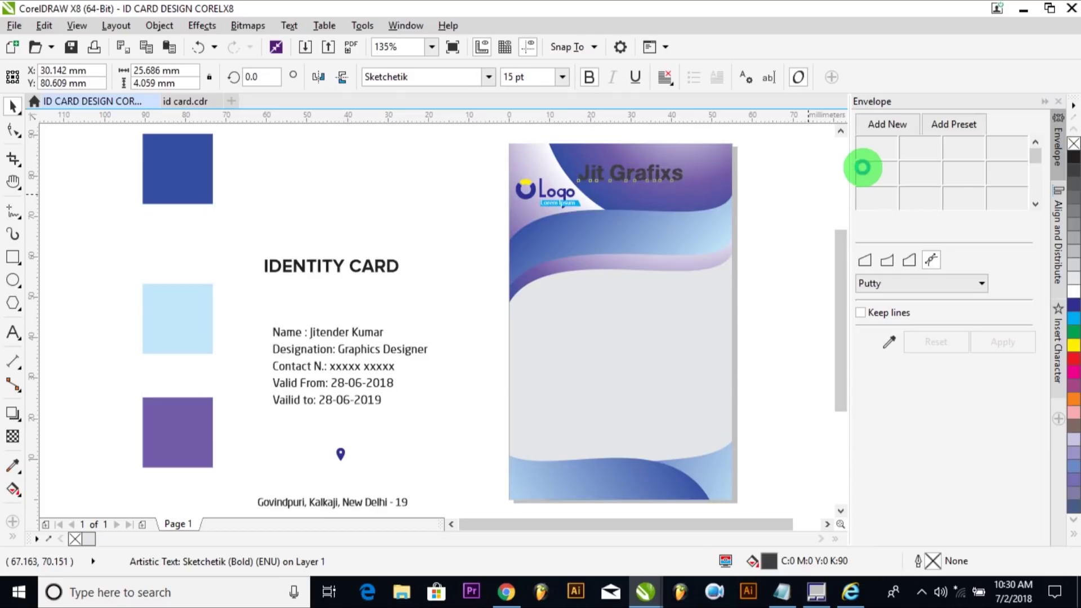
{"action": "left_click", "coordinate": [1073, 290]}
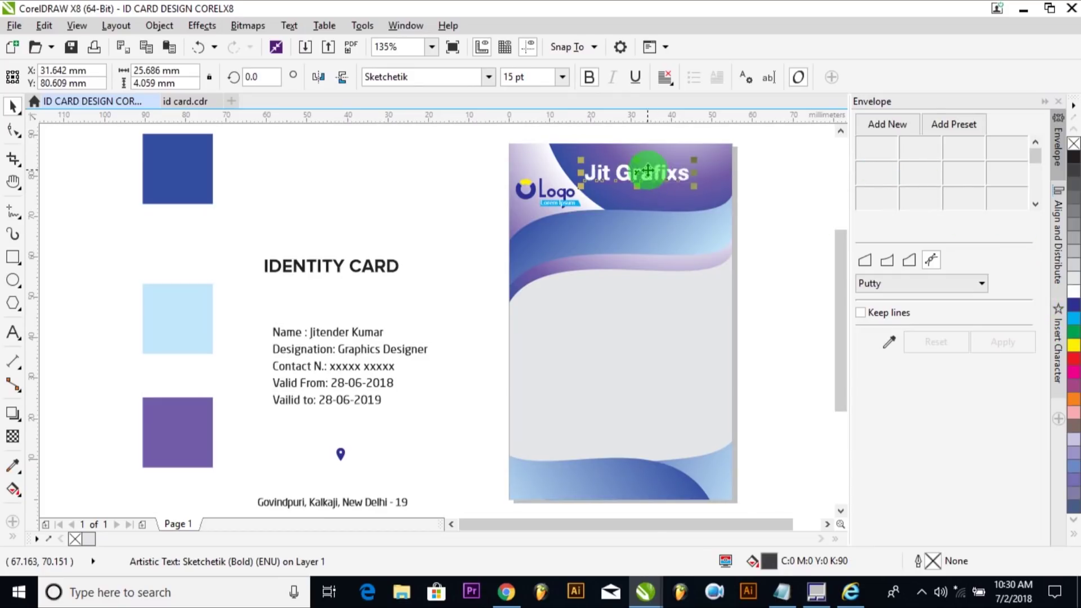
{"action": "scroll", "coordinate": [562, 121], "scroll_direction": "down", "scroll_amount": 2}
{"action": "scroll", "coordinate": [579, 146], "scroll_direction": "up", "scroll_amount": 4}
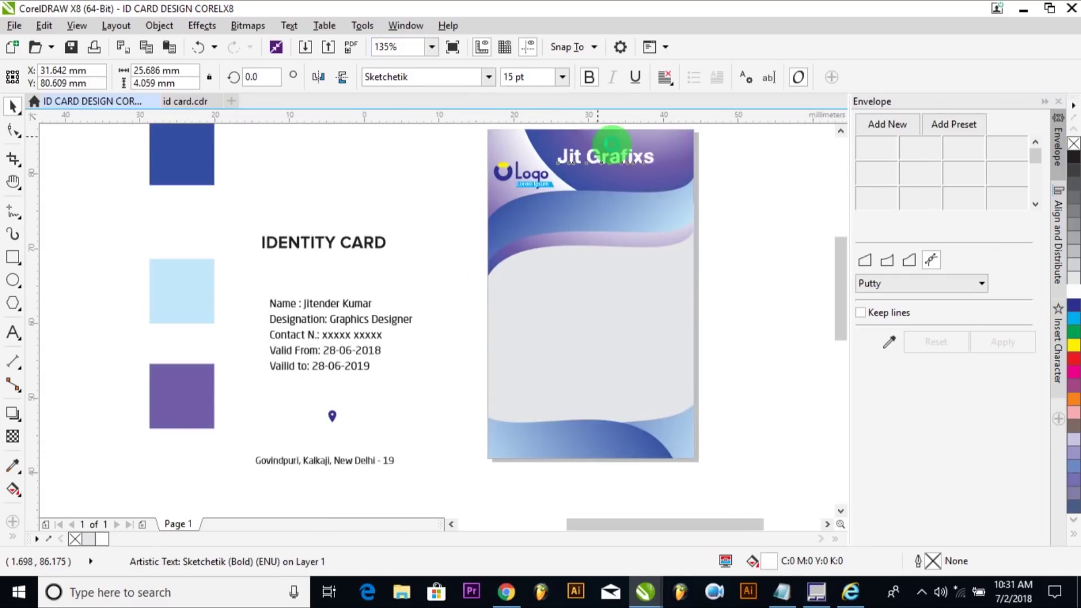
{"action": "left_click_drag", "start_coordinate": [708, 159], "coordinate": [674, 218]}
Move the IDENTITY CARD heading onto the blue band below the title and colour it white.
{"action": "scroll", "coordinate": [436, 256], "scroll_direction": "down", "scroll_amount": 4}
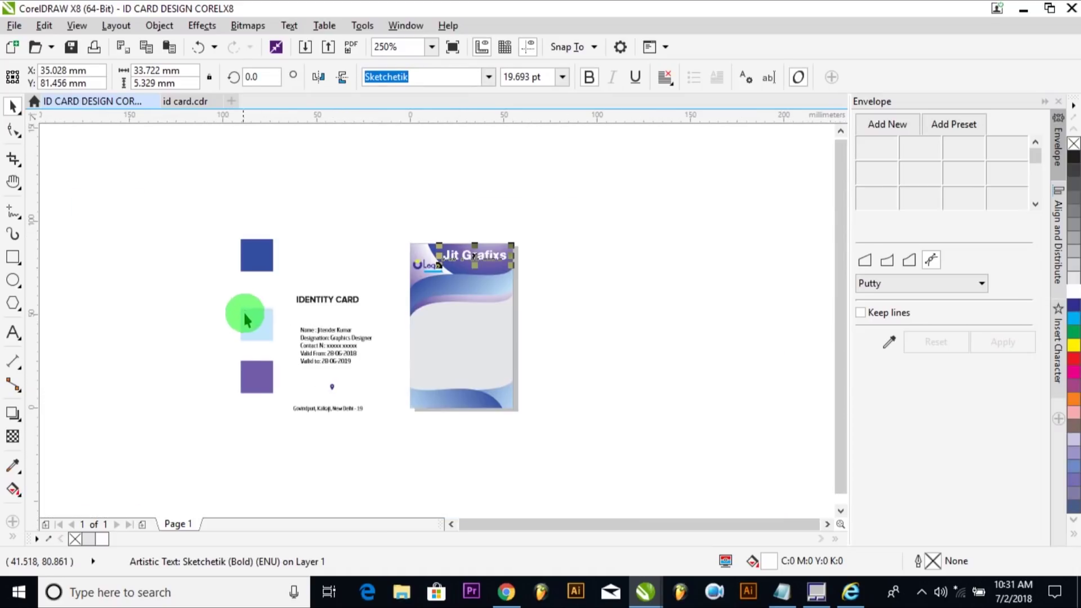
{"action": "left_click", "coordinate": [328, 298]}
{"action": "key", "text": "z"}
{"action": "left_click_drag", "start_coordinate": [222, 223], "coordinate": [667, 369]}
{"action": "left_click_drag", "start_coordinate": [266, 322], "coordinate": [498, 304]}
{"action": "left_click", "coordinate": [668, 313]}
{"action": "left_click", "coordinate": [473, 299]}
{"action": "left_click", "coordinate": [537, 295], "text": "shift"}
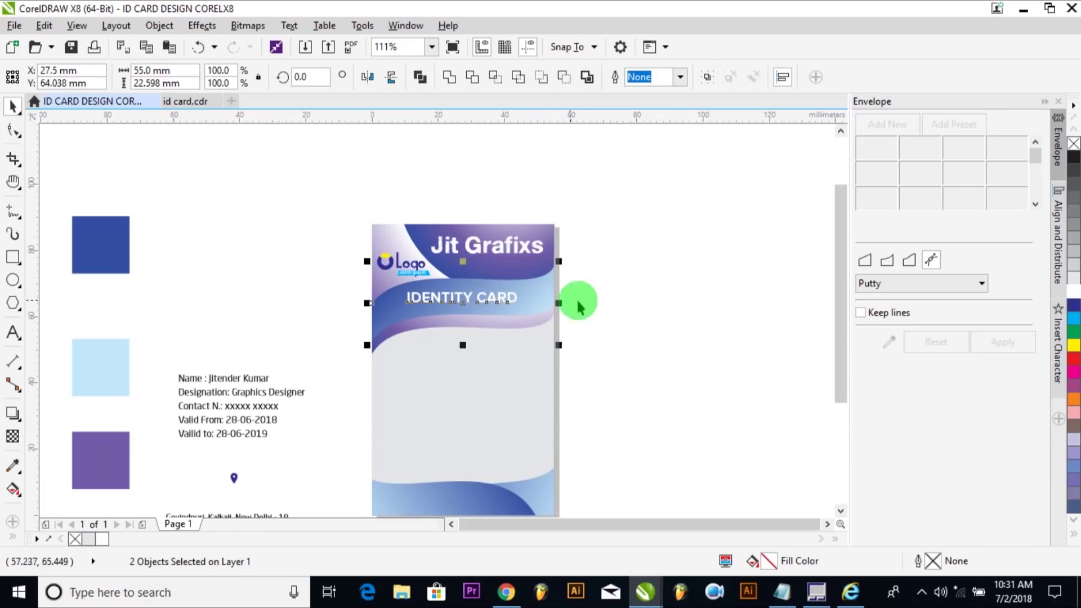
Apply a drop shadow preset with 100 opacity and 20 feathering to the blue band behind the IDENTITY CARD heading.
{"action": "left_click", "coordinate": [565, 302]}
{"action": "left_click", "coordinate": [550, 298]}
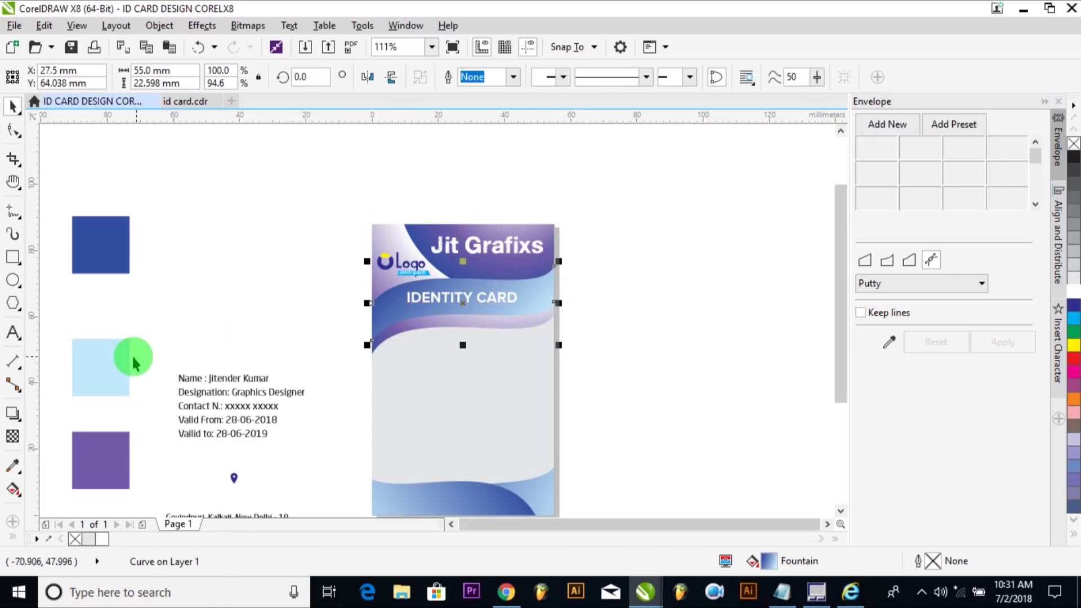
{"action": "left_click", "coordinate": [14, 416]}
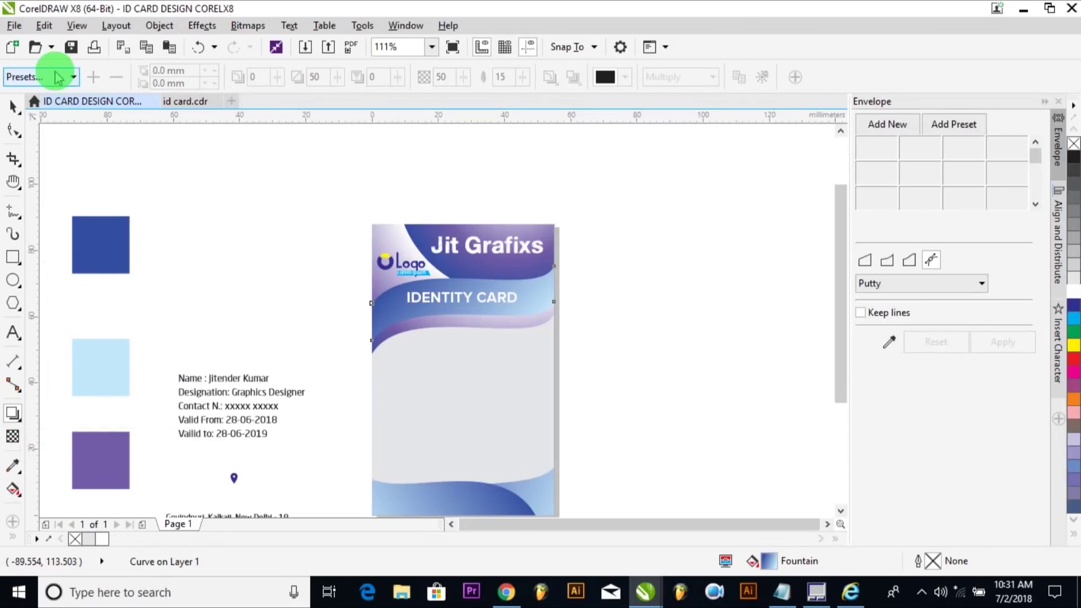
{"action": "left_click", "coordinate": [39, 77]}
{"action": "left_click", "coordinate": [17, 210]}
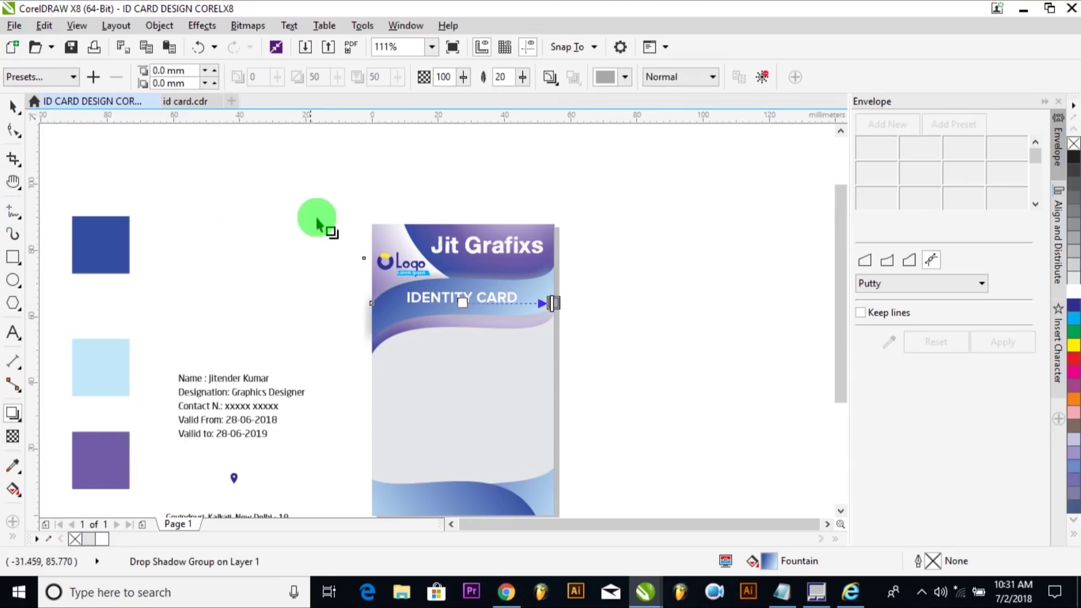
Set the band shadow's colour to CMYK 15, 9, 5, 0, its feathering to 3 and its opacity to 20.
{"action": "left_click", "coordinate": [607, 77]}
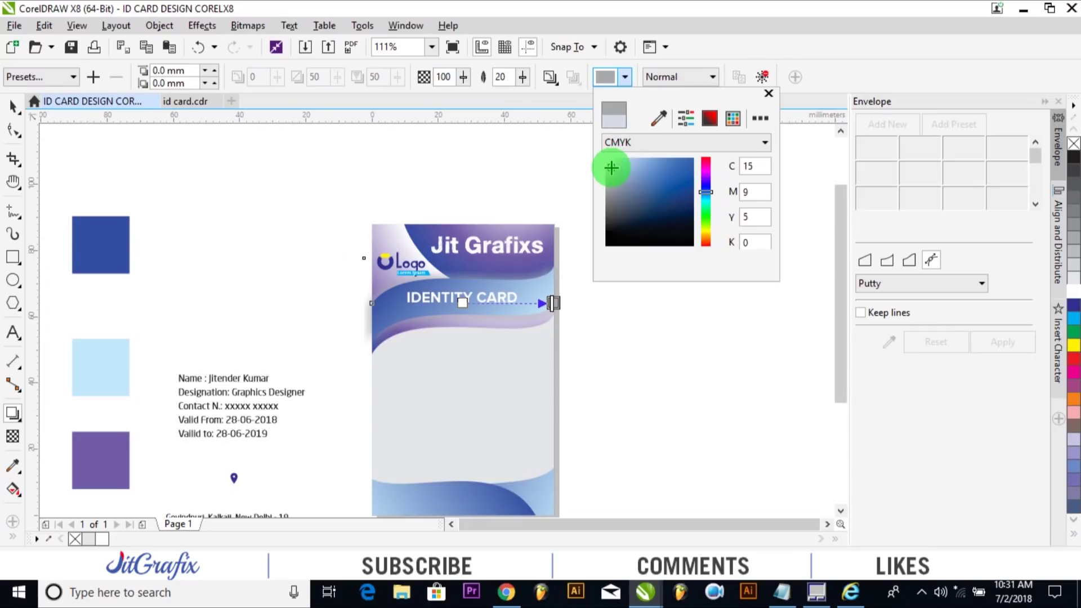
{"action": "left_click", "coordinate": [611, 167]}
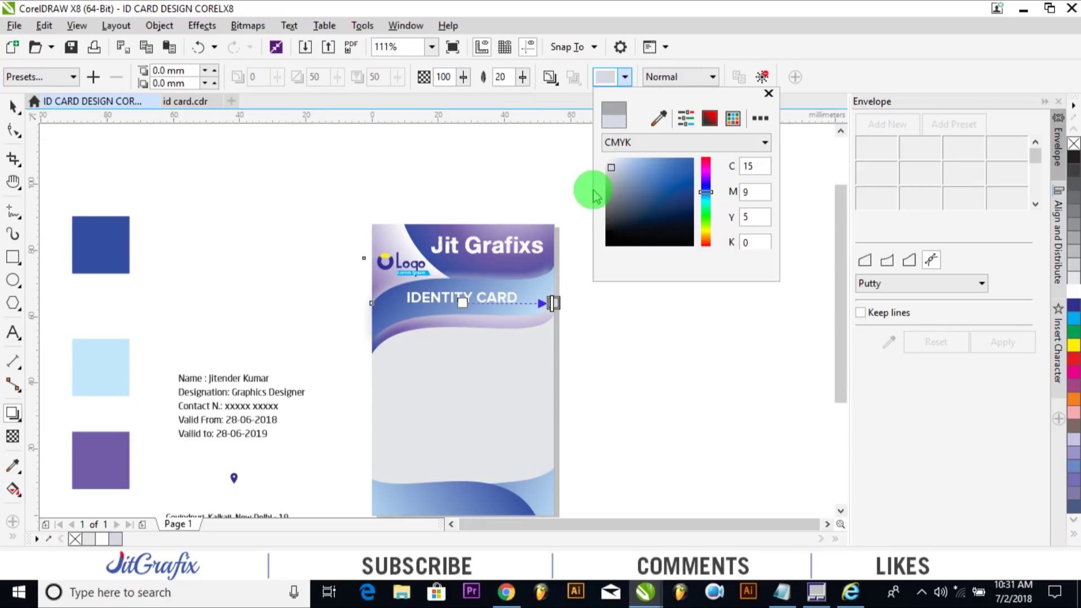
{"action": "left_click", "coordinate": [501, 78]}
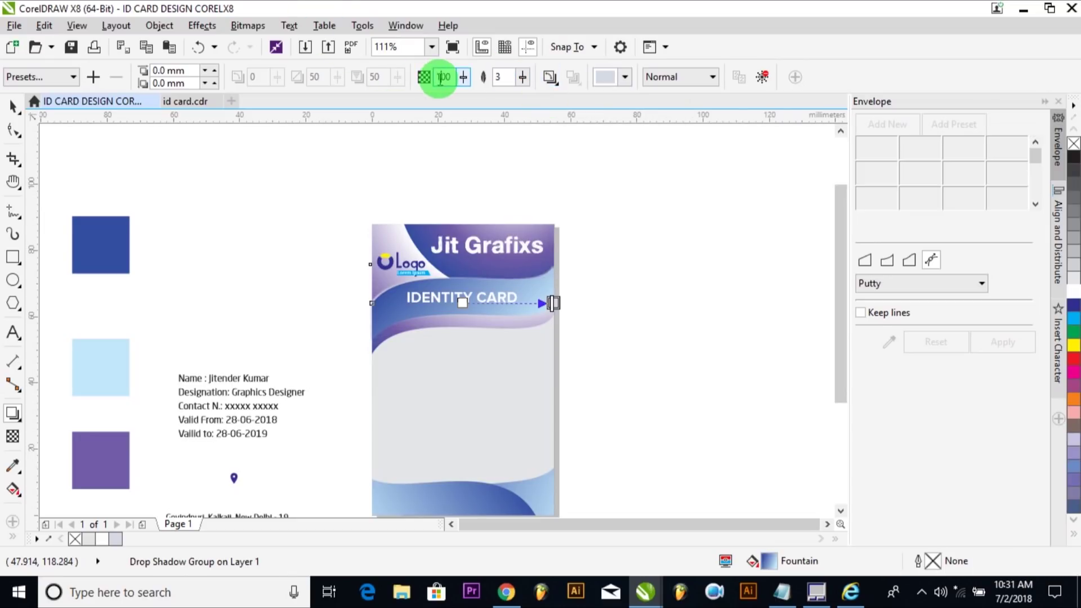
{"action": "type", "text": "20"}
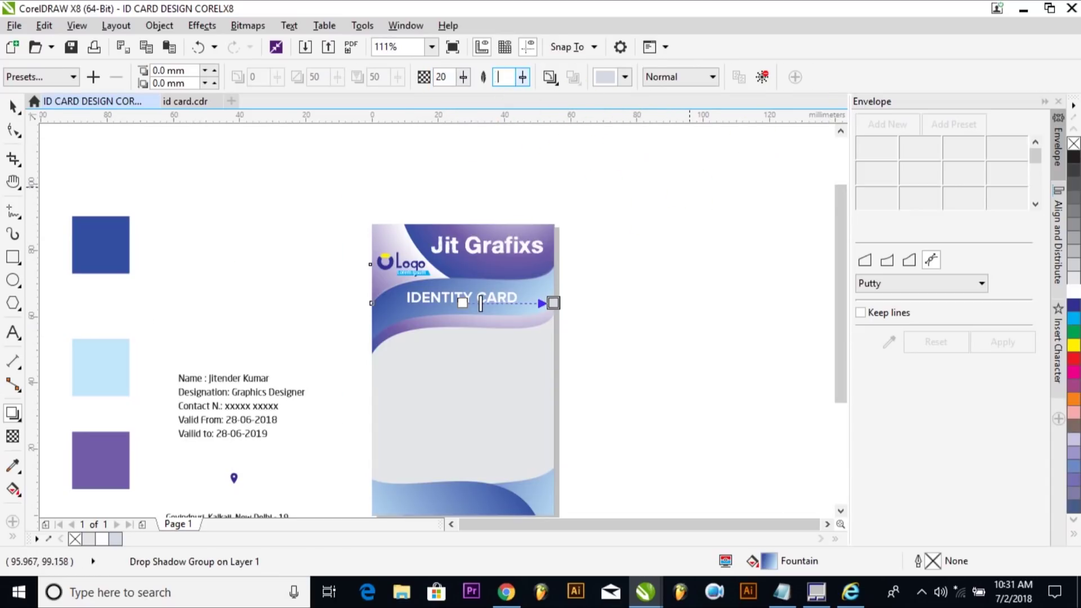
Convert the details text block to paragraph text and place it on the card's grey area with its frame enlarged to about 51 × 27 mm.
{"action": "left_click", "coordinate": [224, 277]}
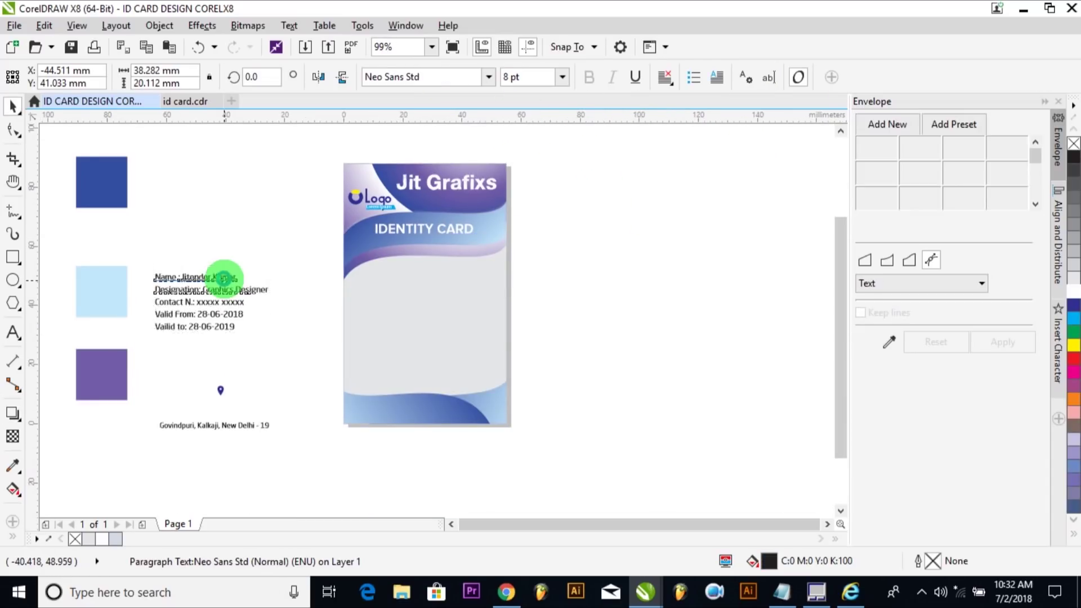
{"action": "left_click", "coordinate": [224, 278]}
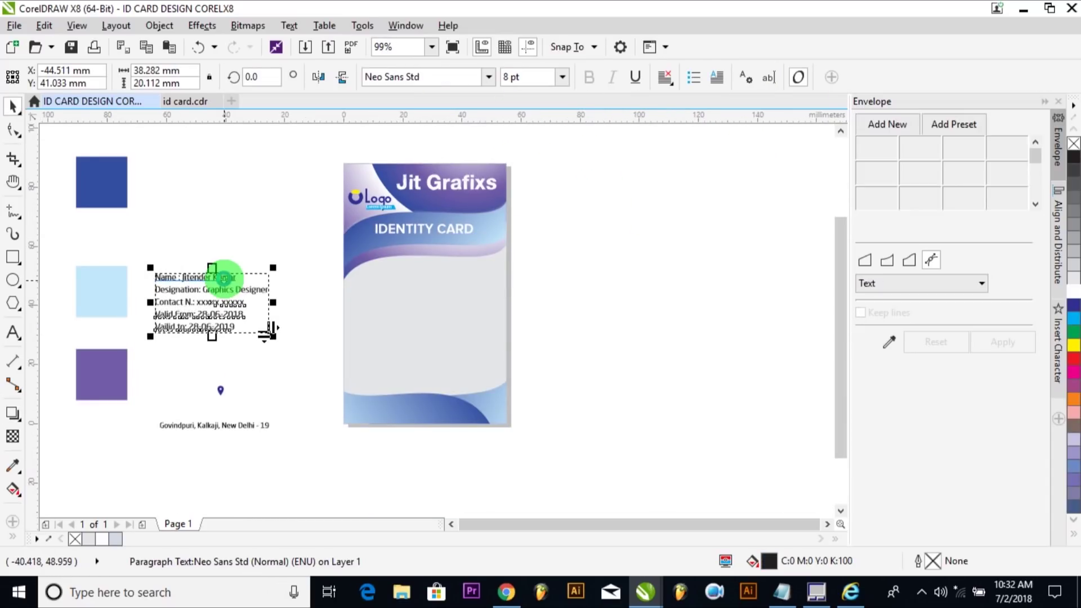
{"action": "left_click", "coordinate": [288, 25]}
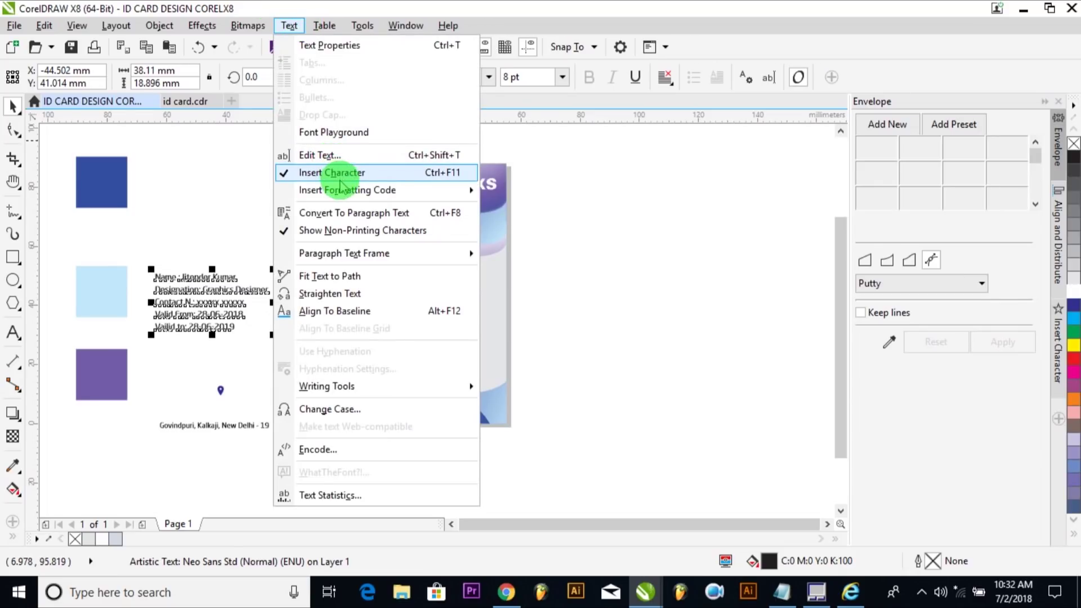
{"action": "left_click", "coordinate": [366, 218]}
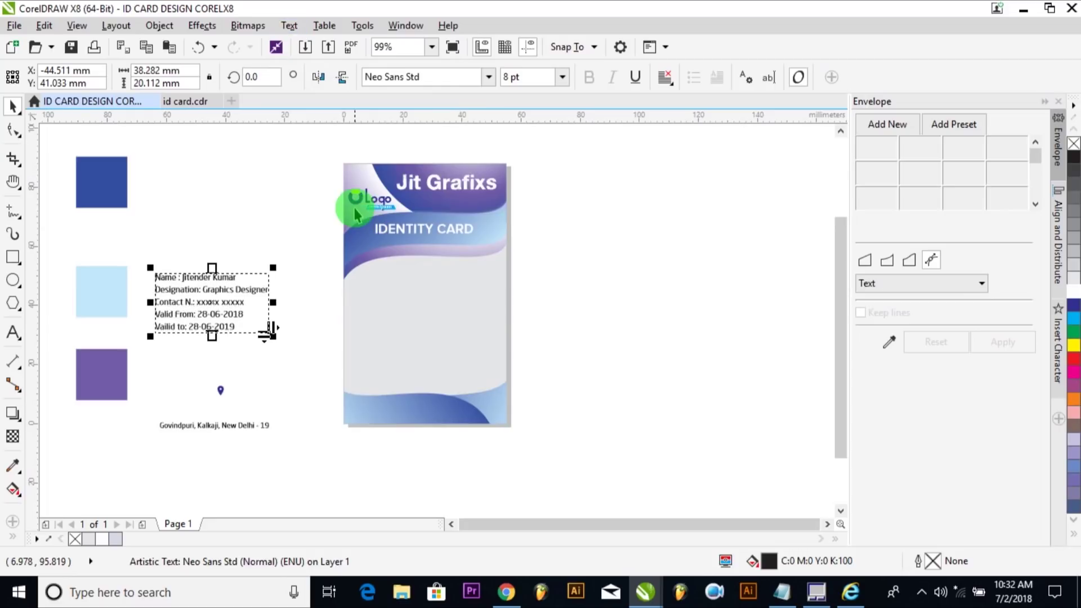
{"action": "left_click_drag", "start_coordinate": [275, 337], "coordinate": [311, 356]}
{"action": "left_click_drag", "start_coordinate": [231, 308], "coordinate": [429, 304]}
Replace all tab stops of the details text with a single left-aligned tab at 18 mm.
{"action": "double_click", "coordinate": [421, 304]}
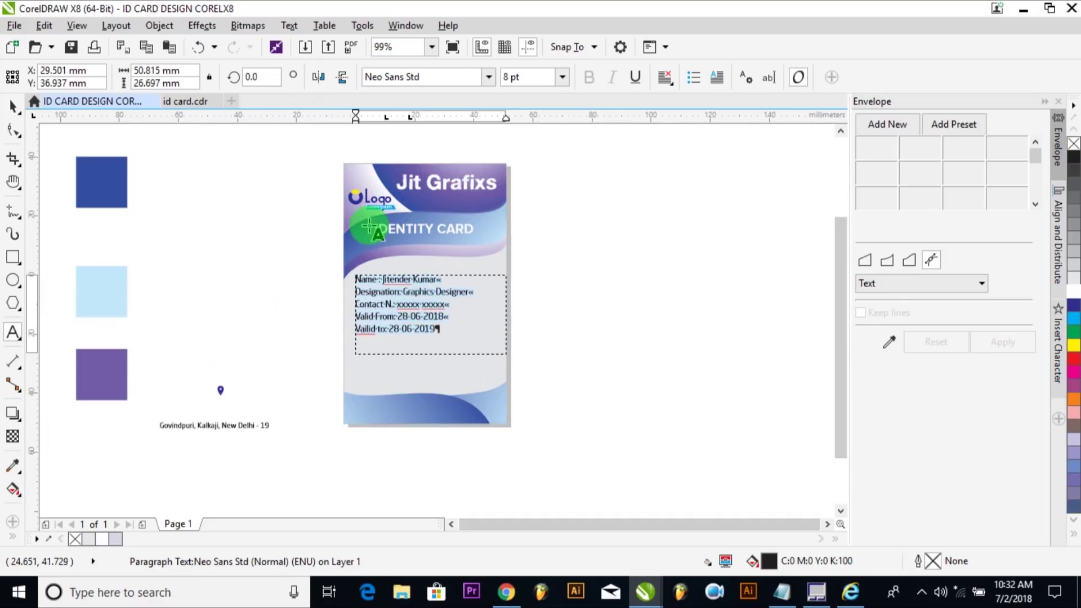
{"action": "left_click", "coordinate": [288, 26]}
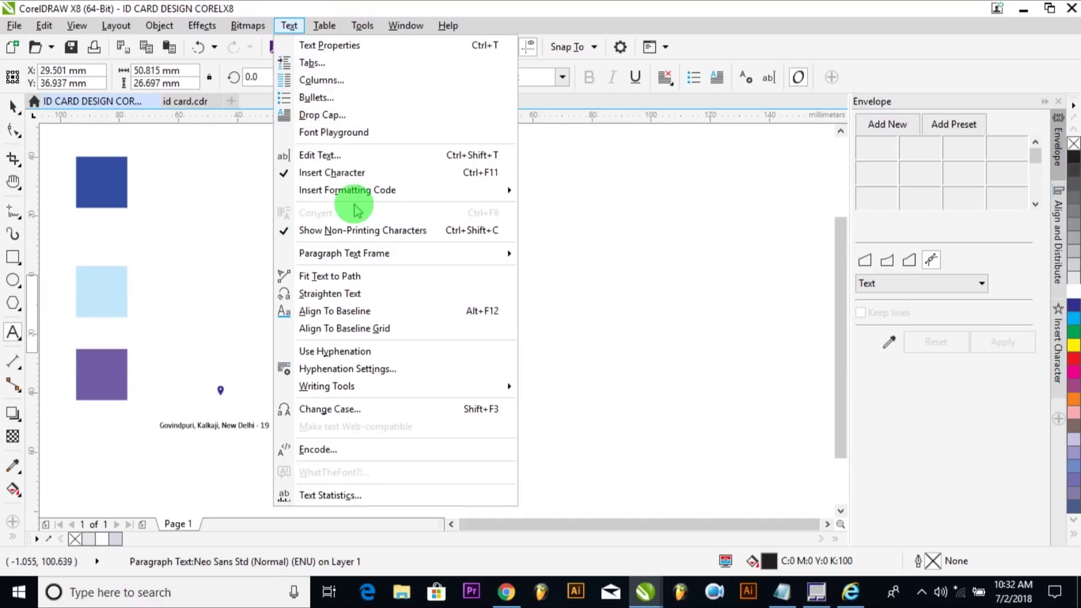
{"action": "left_click", "coordinate": [313, 64]}
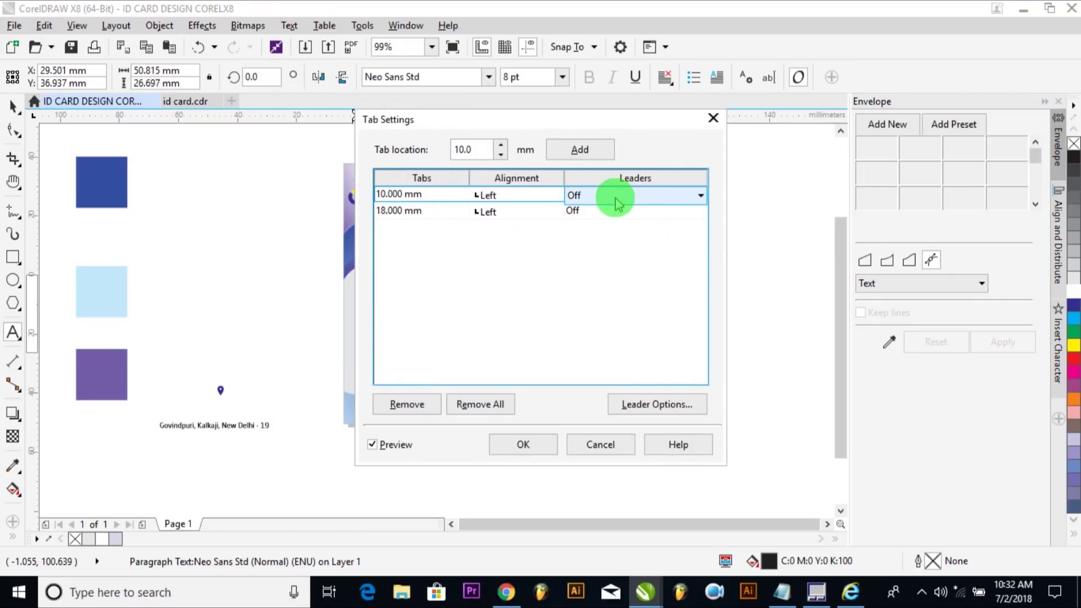
{"action": "left_click", "coordinate": [397, 197]}
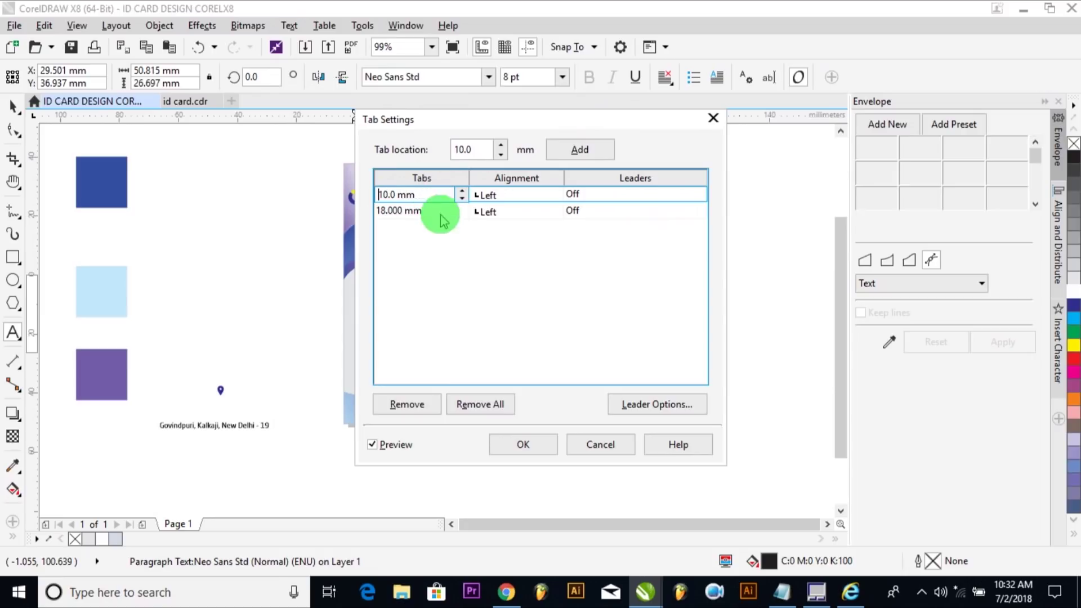
{"action": "left_click", "coordinate": [470, 221]}
{"action": "left_click", "coordinate": [480, 404]}
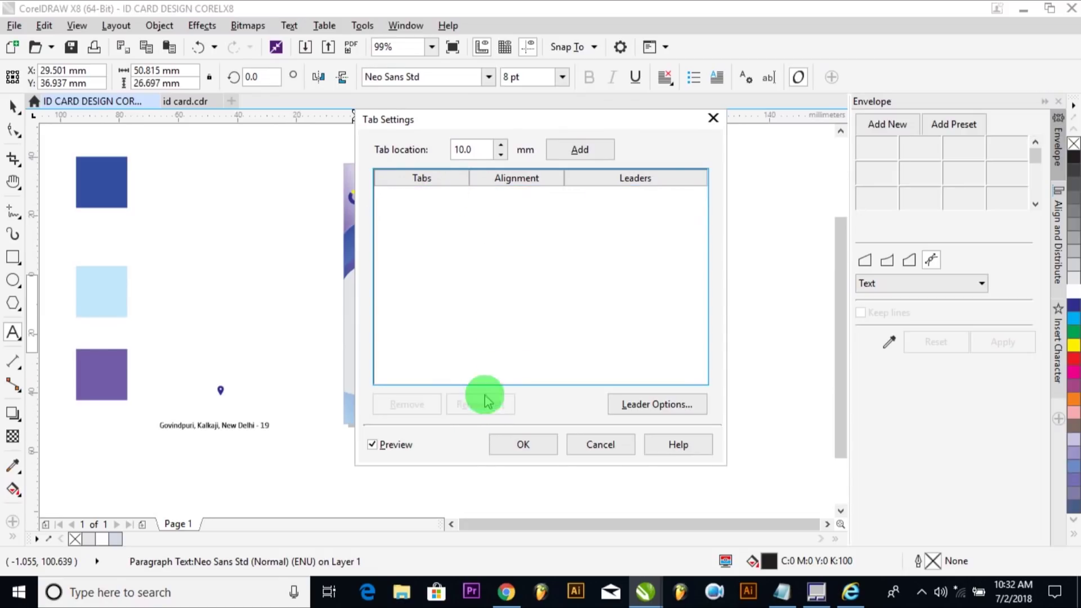
{"action": "left_click", "coordinate": [475, 150]}
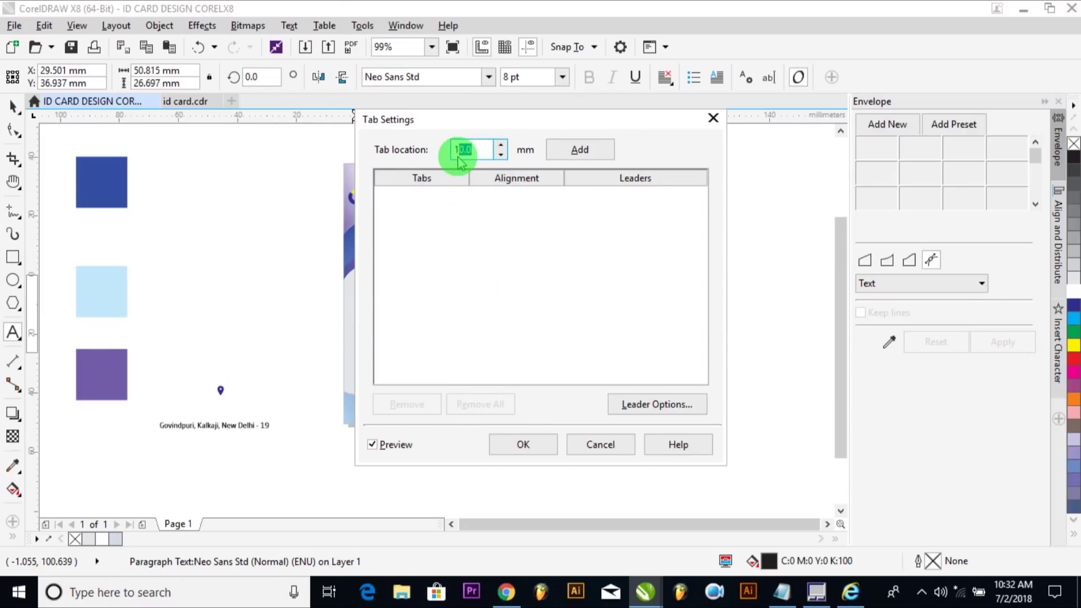
{"action": "left_click", "coordinate": [559, 150]}
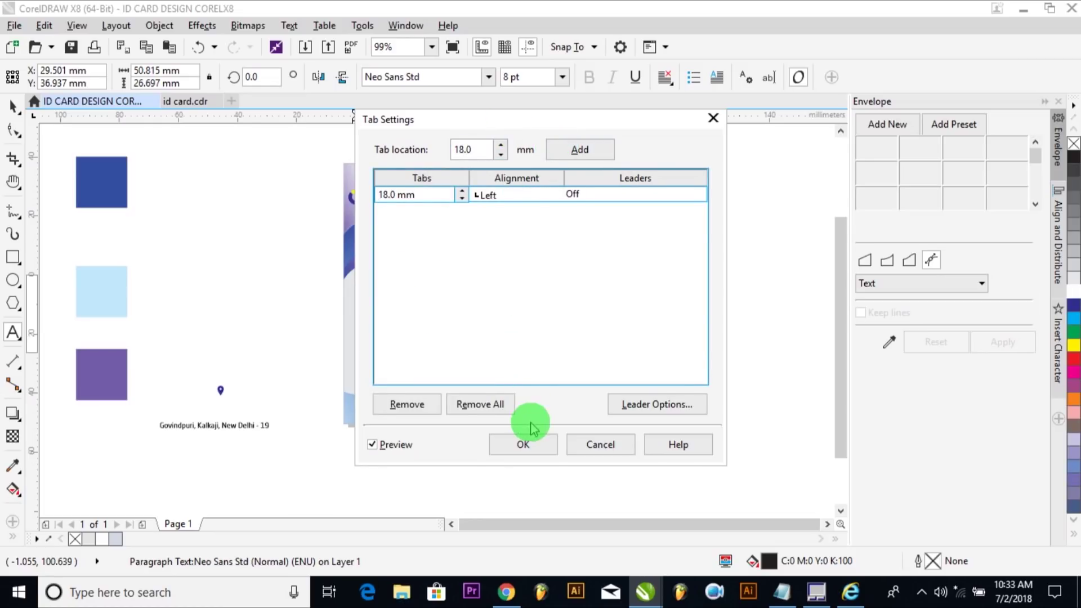
{"action": "left_click", "coordinate": [523, 445]}
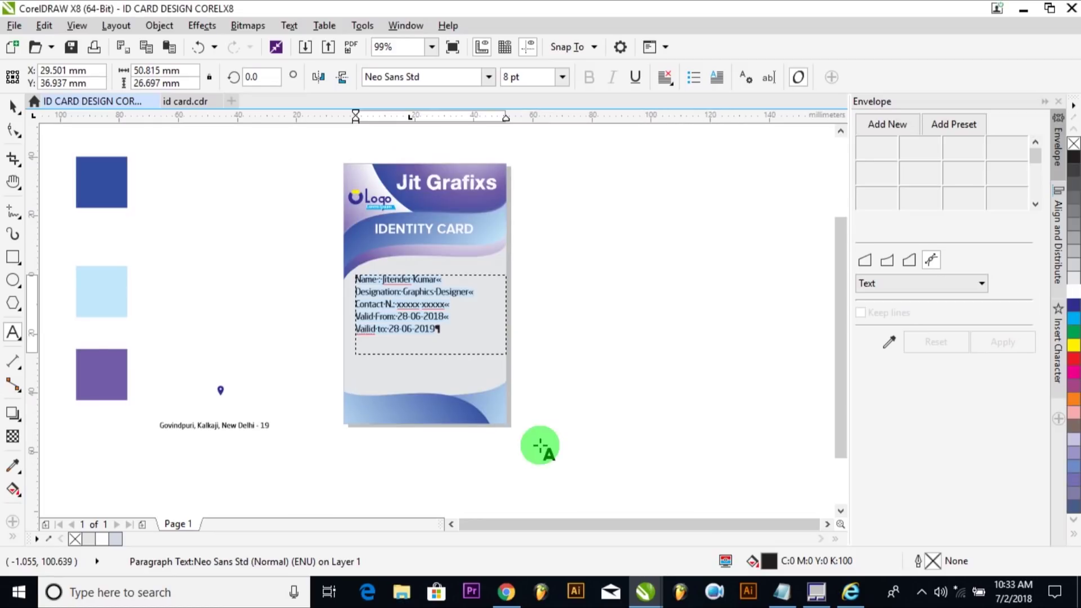
Insert a tab ahead of the punctuation after each of the five labels, Name through Vailid to, and finish editing the text.
{"action": "scroll", "coordinate": [385, 292], "scroll_direction": "up", "scroll_amount": 2}
{"action": "left_click", "coordinate": [370, 269]}
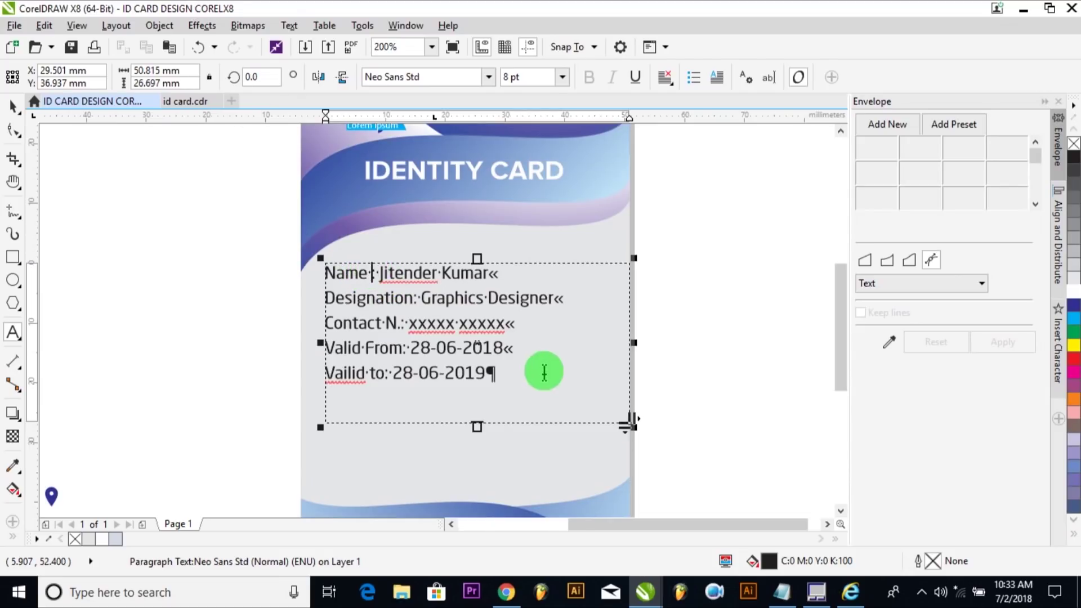
{"action": "key", "text": "Tab"}
{"action": "left_click", "coordinate": [411, 302]}
{"action": "key", "text": "Tab"}
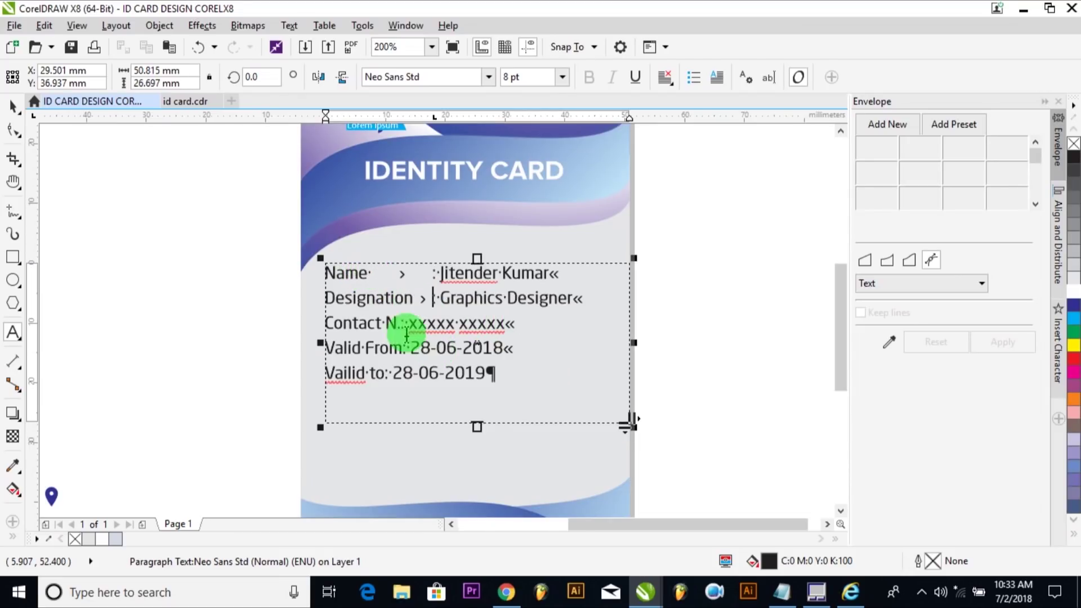
{"action": "left_click", "coordinate": [398, 325]}
{"action": "key", "text": "Tab"}
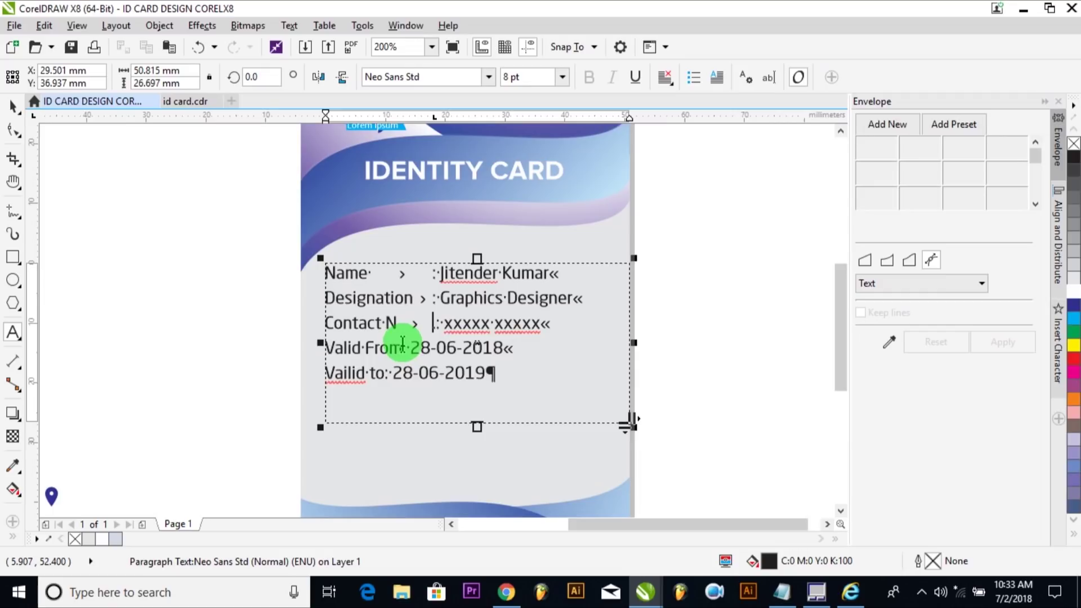
{"action": "left_click", "coordinate": [403, 345]}
{"action": "key", "text": "Tab"}
{"action": "type", "text": ":"}
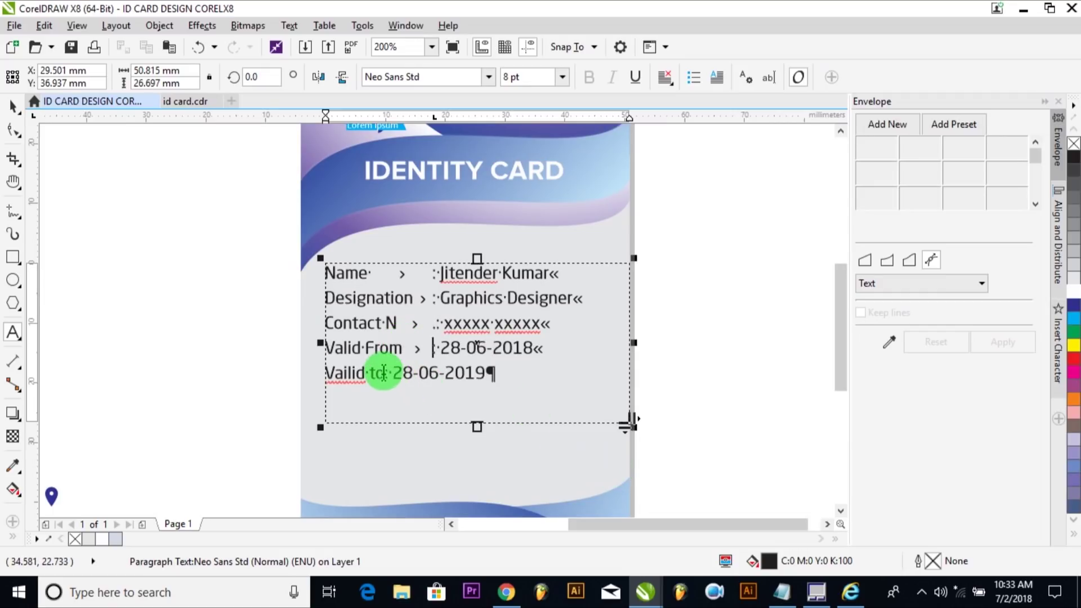
{"action": "left_click", "coordinate": [382, 372]}
{"action": "key", "text": "Tab"}
{"action": "type", "text": ":"}
{"action": "key", "text": "ctrl+space"}
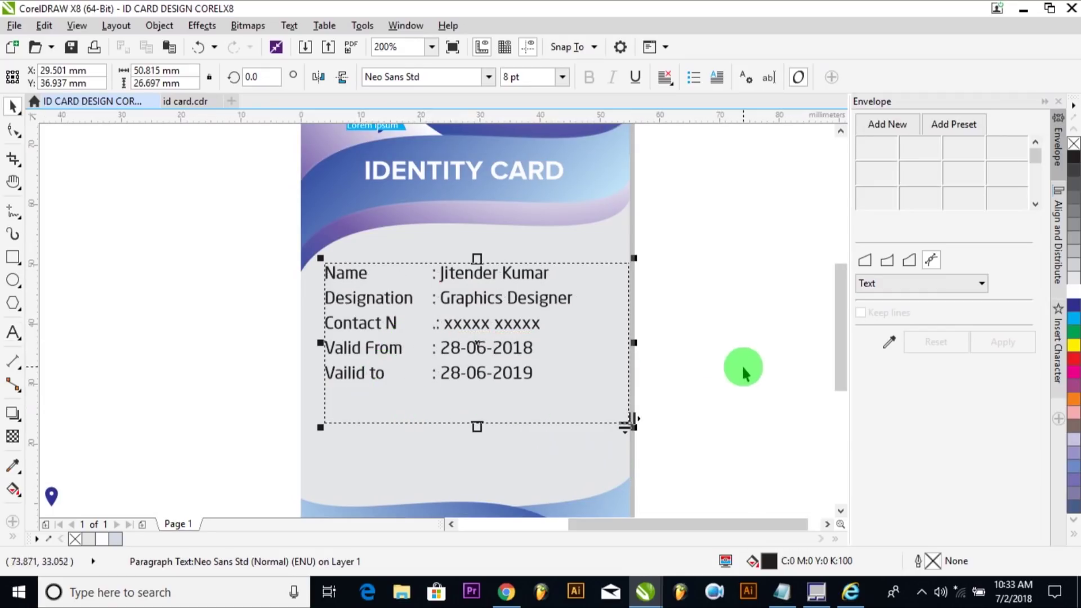
Move the details text block down to the lower part of the card, just above the footer wave.
{"action": "left_click", "coordinate": [696, 369]}
{"action": "scroll", "coordinate": [696, 376], "scroll_direction": "down", "scroll_amount": 1}
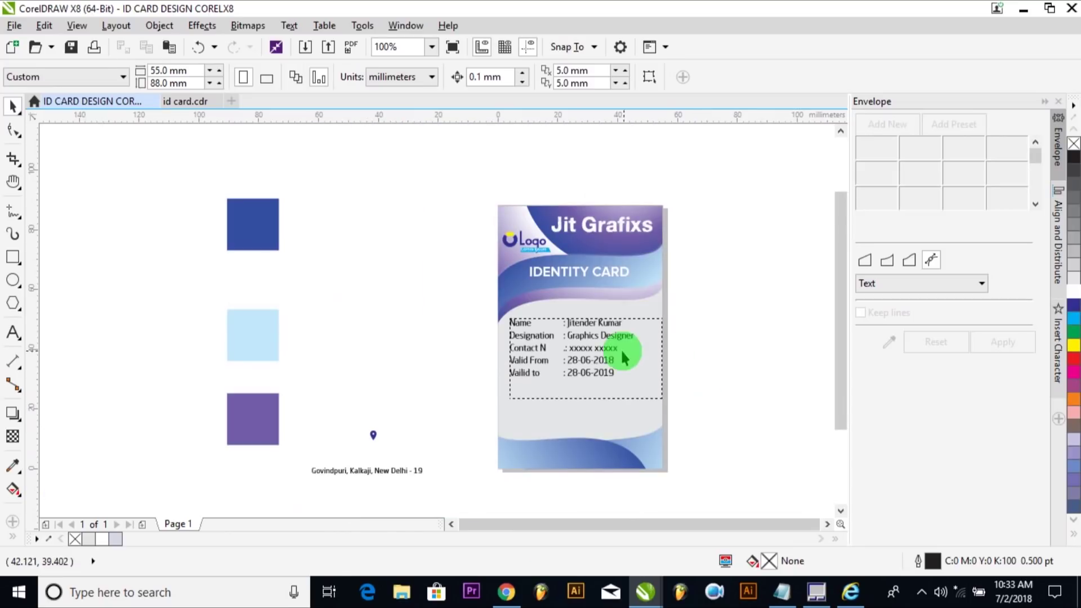
{"action": "left_click", "coordinate": [598, 352]}
{"action": "left_click_drag", "start_coordinate": [596, 356], "coordinate": [592, 398]}
{"action": "left_click", "coordinate": [717, 390]}
{"action": "key", "text": "z"}
{"action": "left_click_drag", "start_coordinate": [393, 197], "coordinate": [755, 477]}
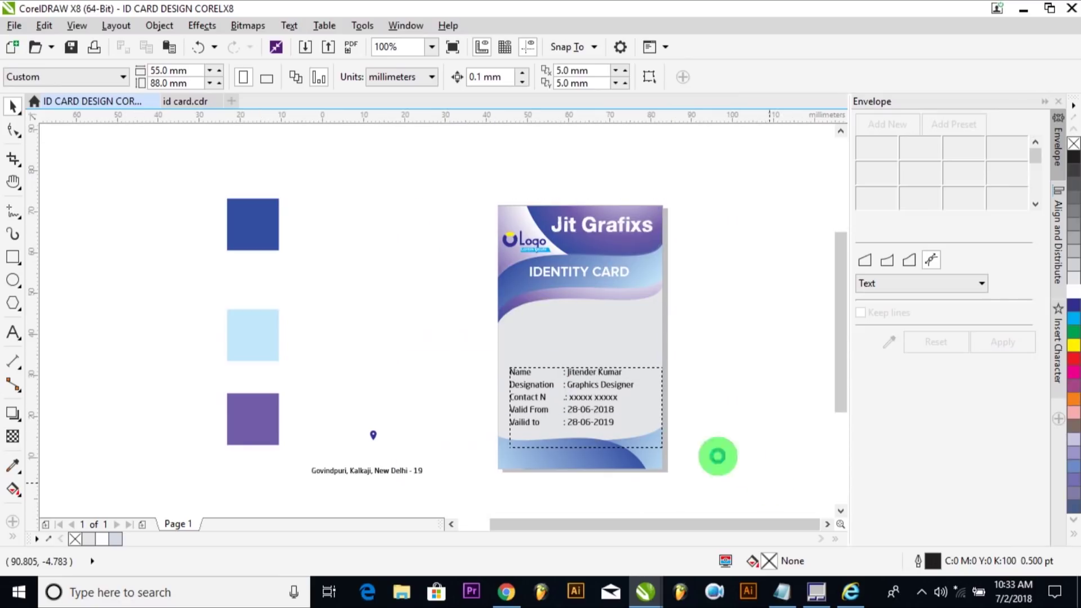
Draw a square photo frame, scale it to about 20.5 mm and place it centred below the purple band.
{"action": "left_click", "coordinate": [13, 258]}
{"action": "left_click_drag", "start_coordinate": [410, 269], "coordinate": [422, 320]}
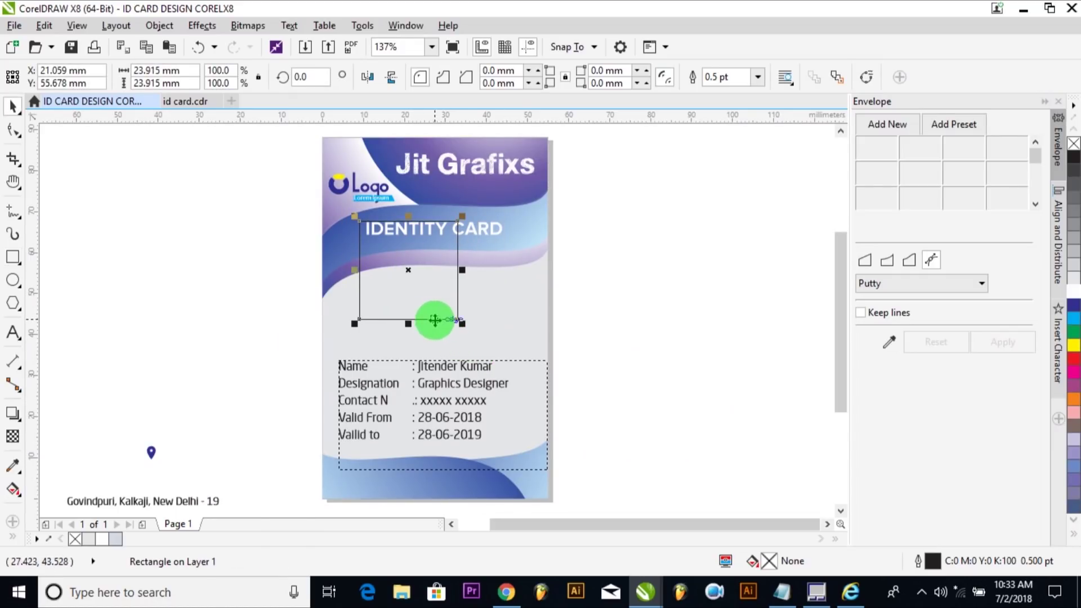
{"action": "mouse_move", "coordinate": [466, 320]}
{"action": "left_mouse_down"}
{"action": "mouse_move", "coordinate": [440, 302]}
{"action": "mouse_move", "coordinate": [459, 317]}
{"action": "left_mouse_up"}
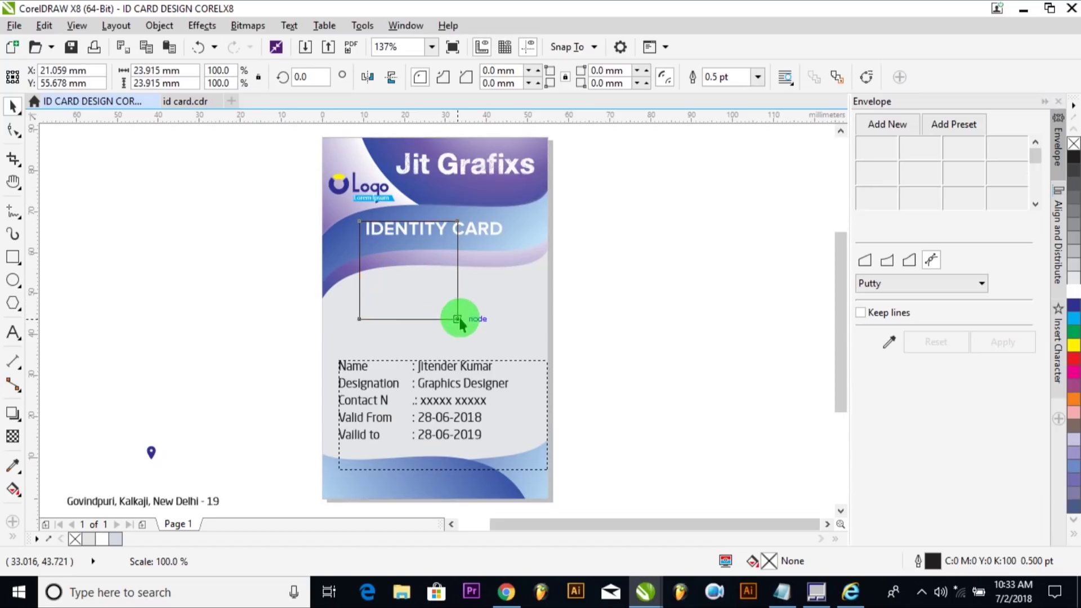
{"action": "double_click", "coordinate": [448, 387]}
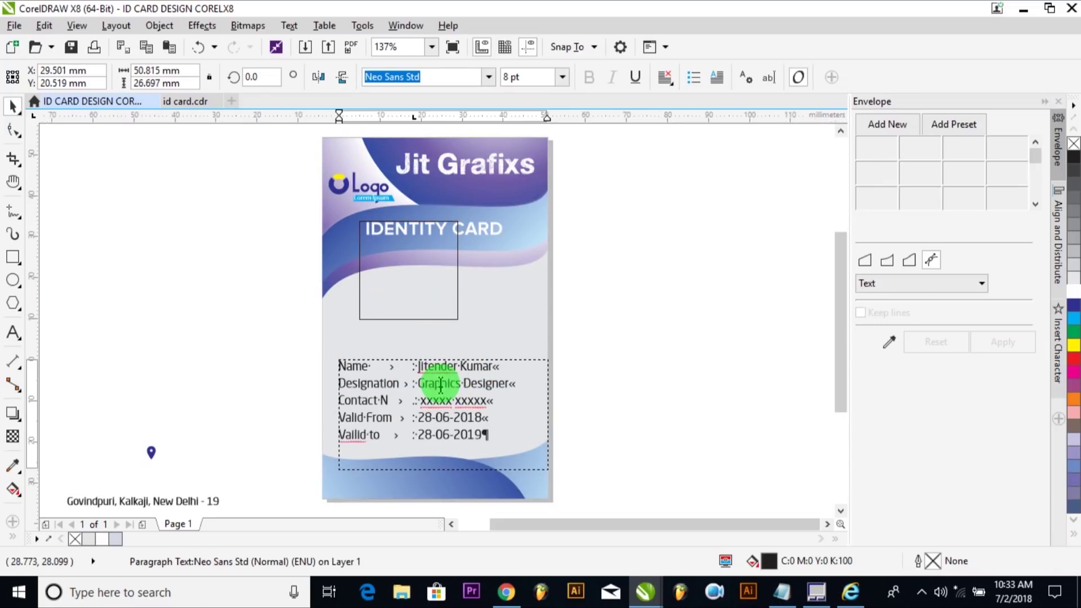
{"action": "key", "text": "Escape"}
{"action": "key", "text": "Escape"}
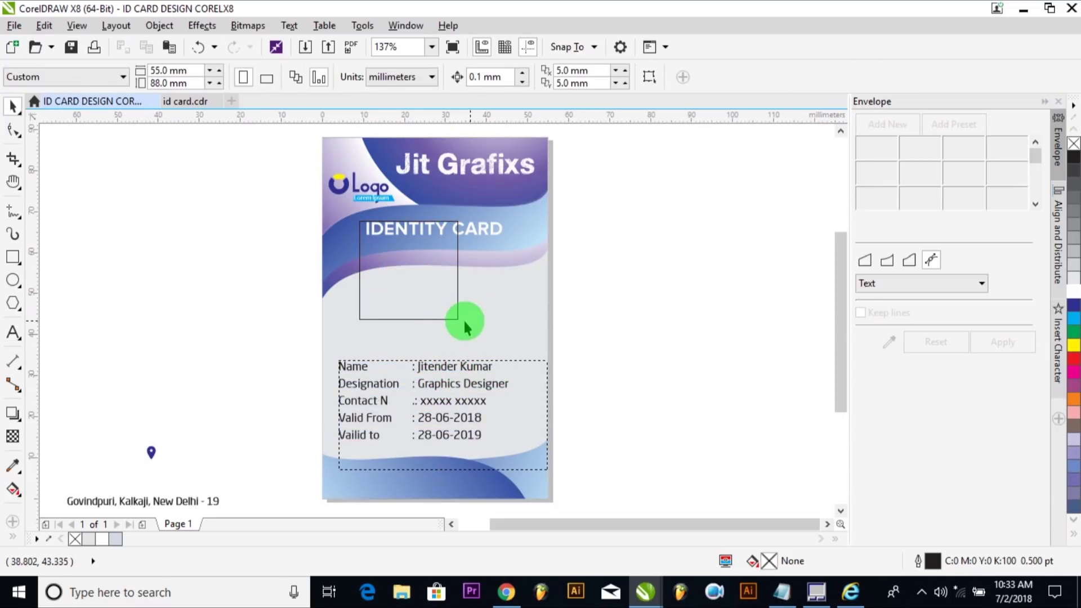
{"action": "left_click", "coordinate": [455, 321]}
{"action": "left_click_drag", "start_coordinate": [455, 321], "coordinate": [494, 361]}
{"action": "mouse_move", "coordinate": [501, 263]}
{"action": "left_mouse_down"}
{"action": "mouse_move", "coordinate": [490, 273]}
{"action": "mouse_move", "coordinate": [502, 266]}
{"action": "left_mouse_up"}
Lower the details text block and fine-tune its position so it sits between the photo frame and the footer wave.
{"action": "left_click_drag", "start_coordinate": [465, 382], "coordinate": [457, 409]}
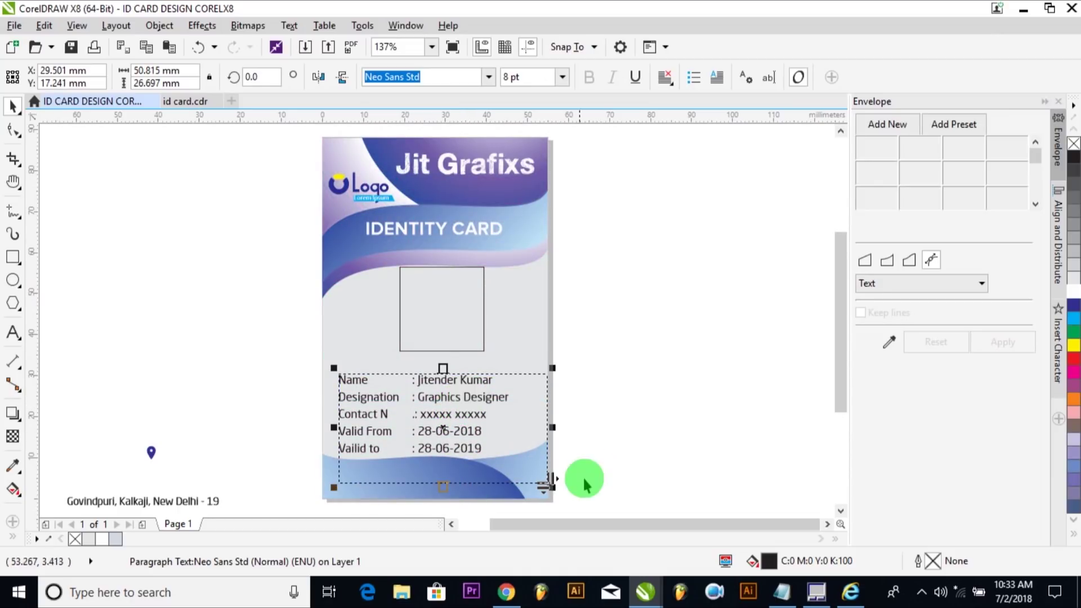
{"action": "left_click", "coordinate": [622, 428]}
{"action": "left_click", "coordinate": [446, 399]}
{"action": "key", "text": "Left"}
{"action": "key", "text": "Up"}
{"action": "key", "text": "Up"}
{"action": "key", "text": "Up"}
{"action": "key", "text": "Up"}
{"action": "key", "text": "Up"}
{"action": "key", "text": "Up"}
{"action": "key", "text": "Up"}
{"action": "key", "text": "Up"}
{"action": "key", "text": "Up"}
{"action": "key", "text": "Up"}
{"action": "key", "text": "Up"}
{"action": "key", "text": "Up"}
{"action": "key", "text": "Up"}
{"action": "key", "text": "Up"}
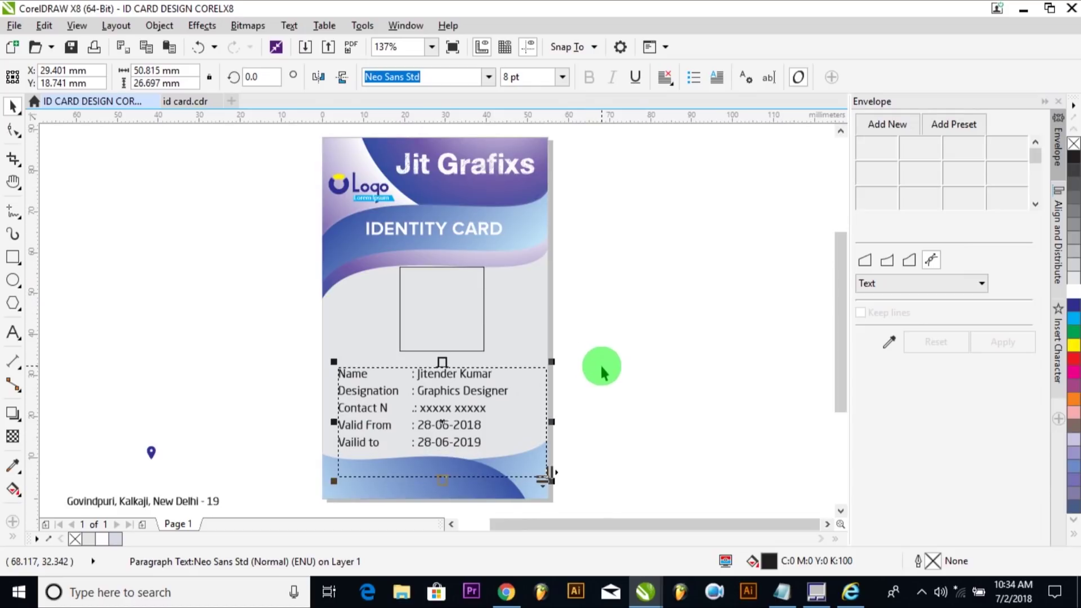
{"action": "left_click", "coordinate": [598, 364]}
Give the square photo frame a 1.0 pt outline in 40% Black.
{"action": "left_click", "coordinate": [485, 355]}
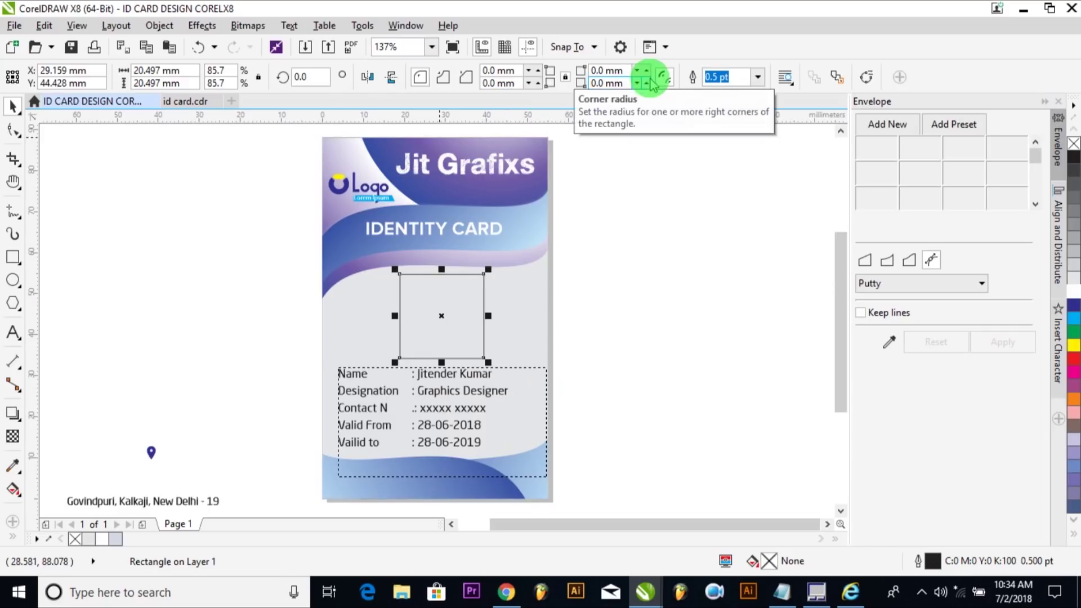
{"action": "left_click", "coordinate": [757, 76]}
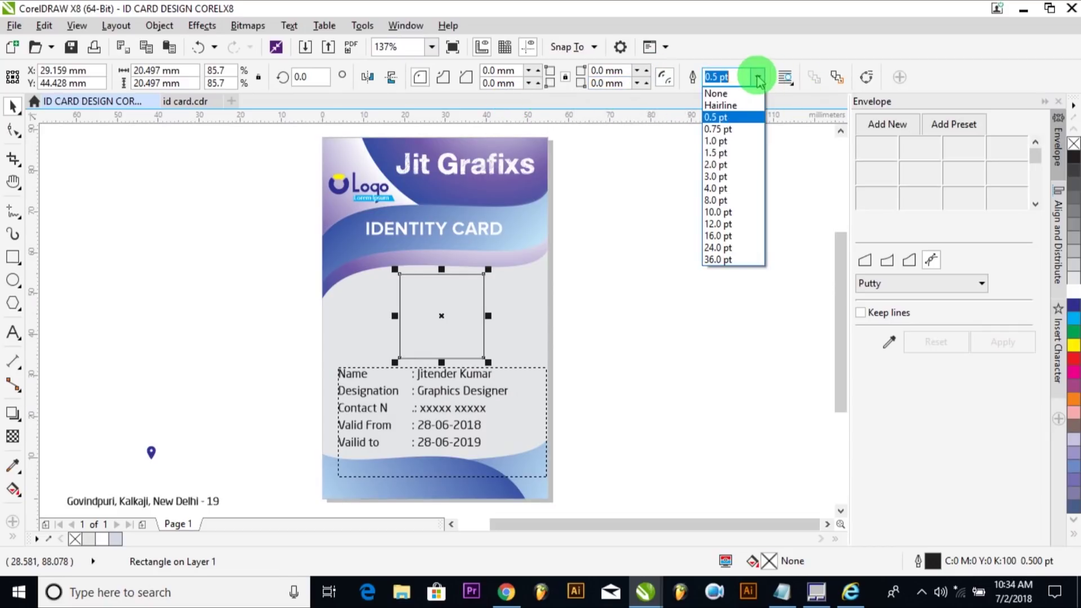
{"action": "left_click", "coordinate": [731, 142]}
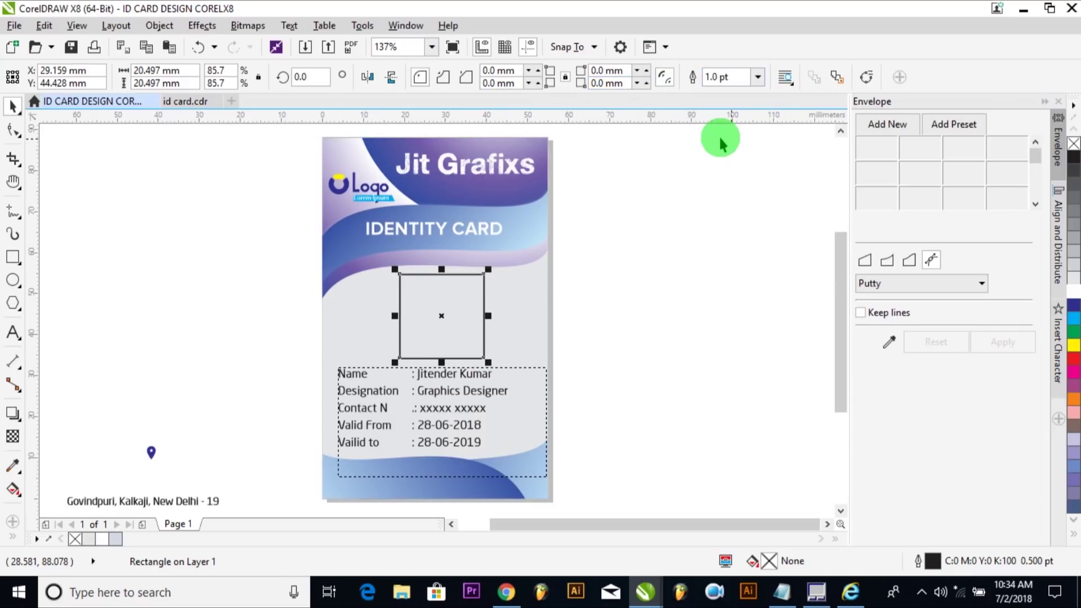
{"action": "right_click", "coordinate": [1074, 258]}
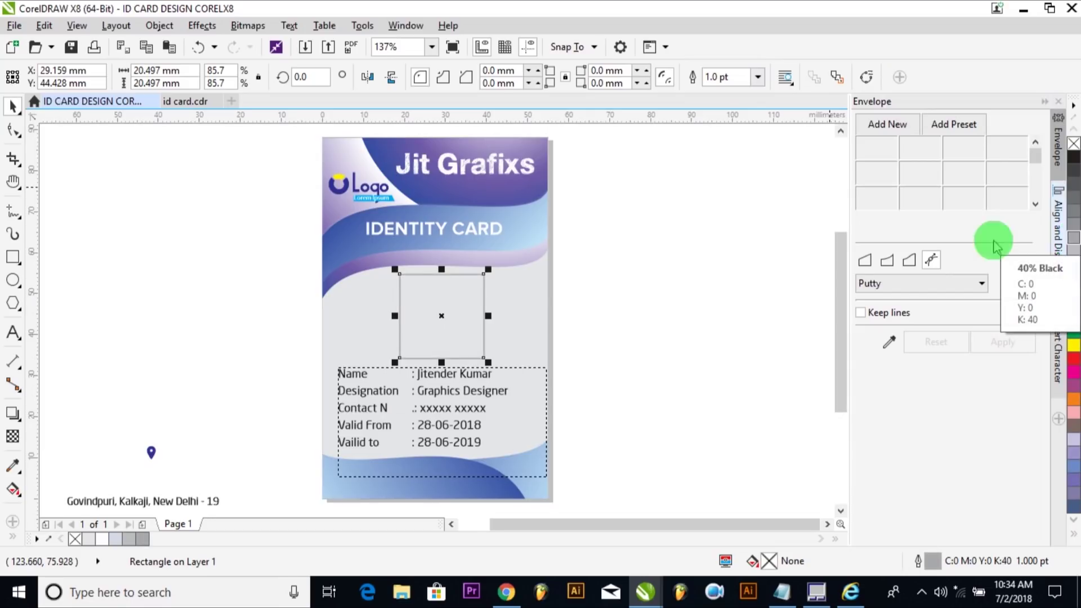
{"action": "left_click", "coordinate": [617, 349]}
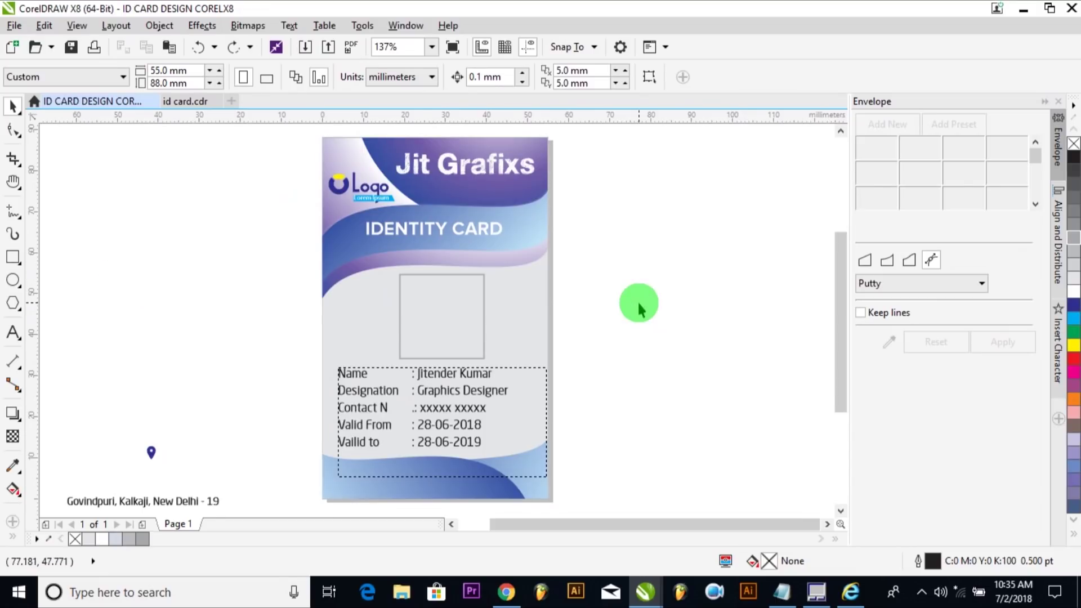
Import the portrait photo IMG_20160723_102009.jpg and place it over the frame at about 28 × 37 mm.
{"action": "left_click", "coordinate": [14, 26]}
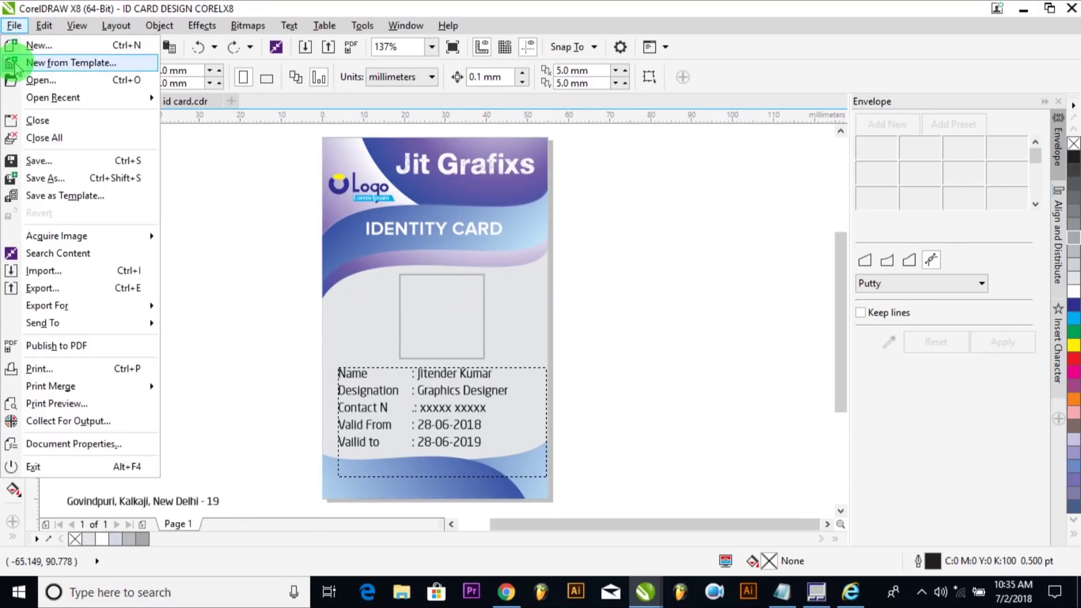
{"action": "left_click", "coordinate": [43, 270]}
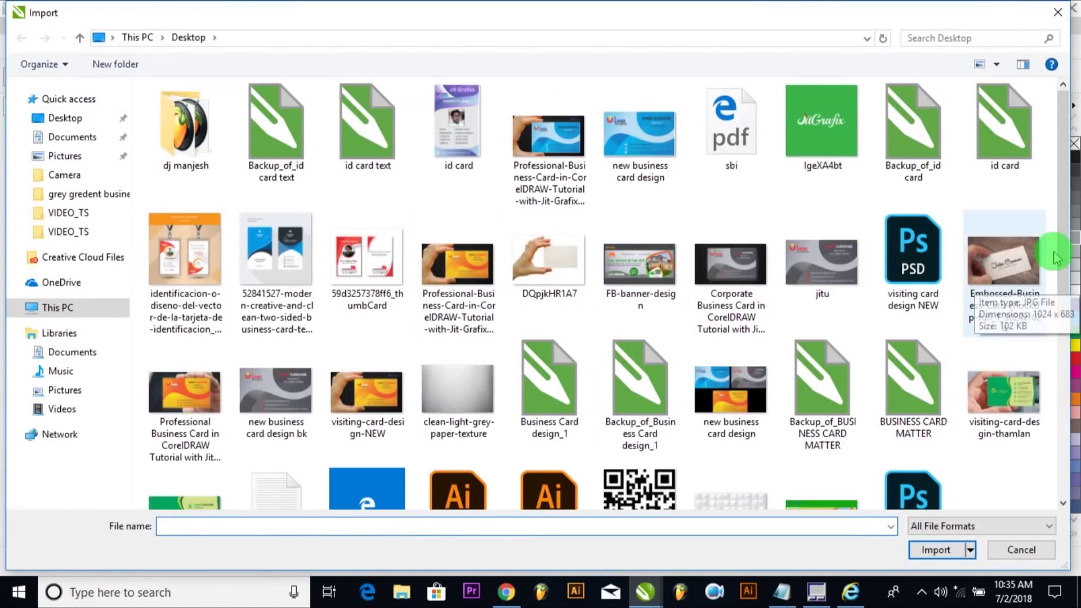
{"action": "left_click_drag", "start_coordinate": [1062, 241], "coordinate": [1075, 375]}
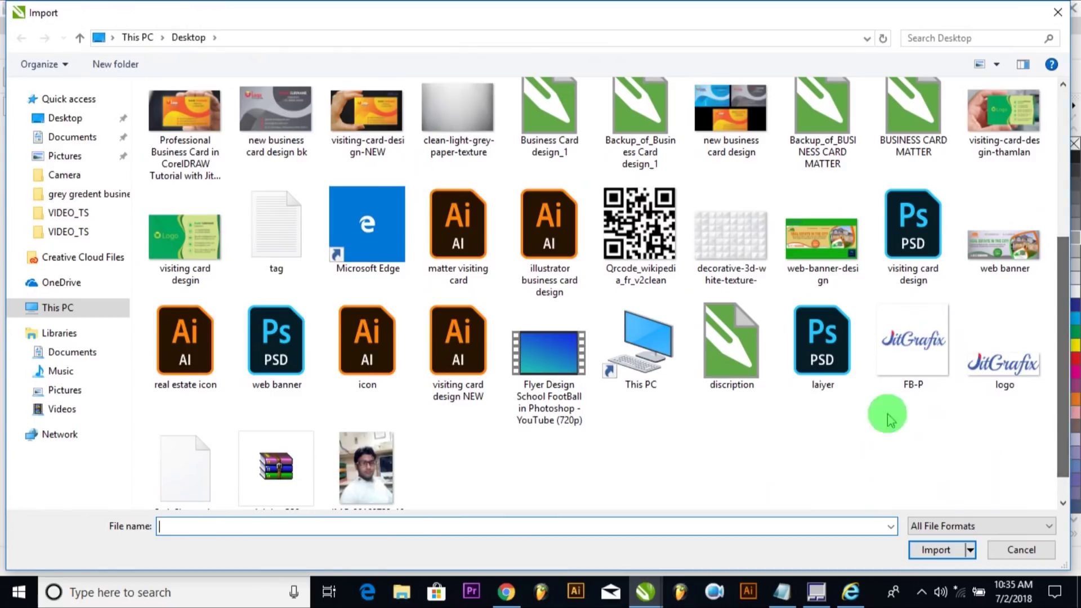
{"action": "left_click", "coordinate": [364, 470]}
{"action": "left_click", "coordinate": [937, 550]}
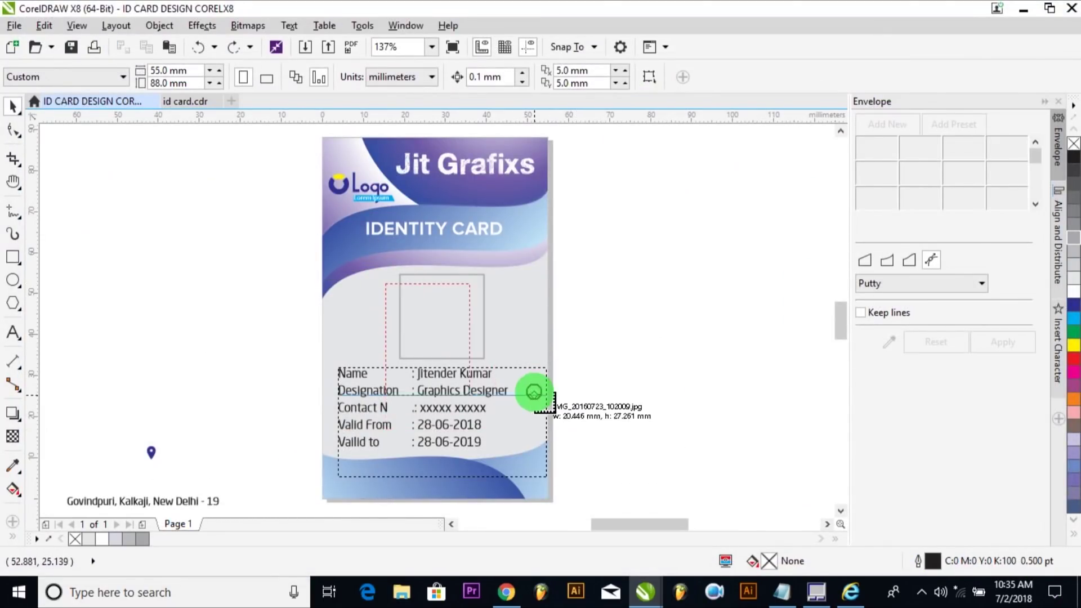
{"action": "left_click", "coordinate": [600, 428]}
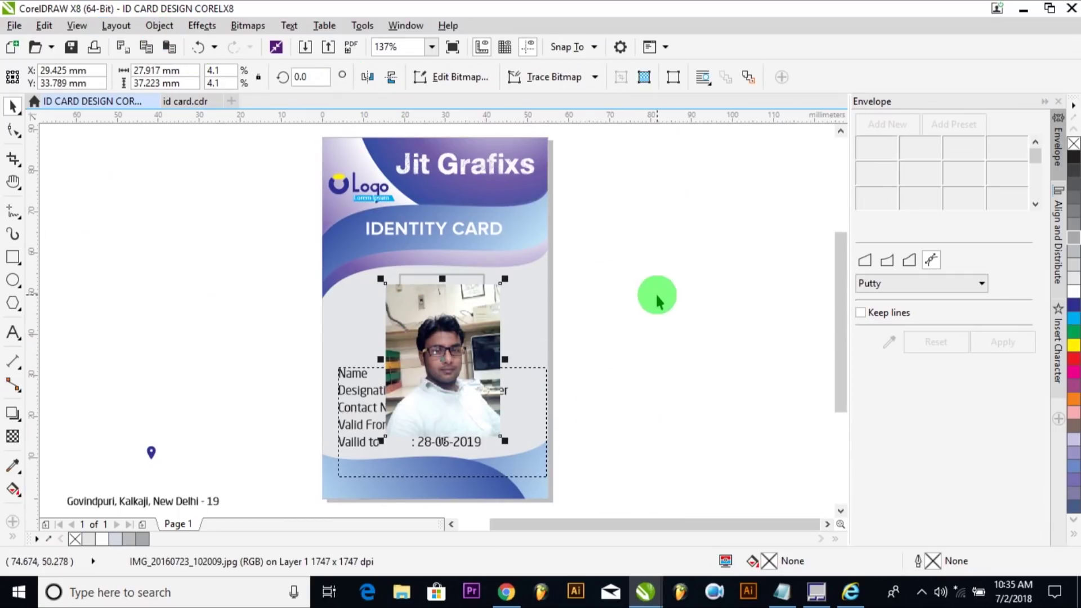
Fill the photo frame with 50% black and PowerClip the imported portrait inside it.
{"action": "left_click", "coordinate": [460, 265]}
{"action": "left_click", "coordinate": [450, 275]}
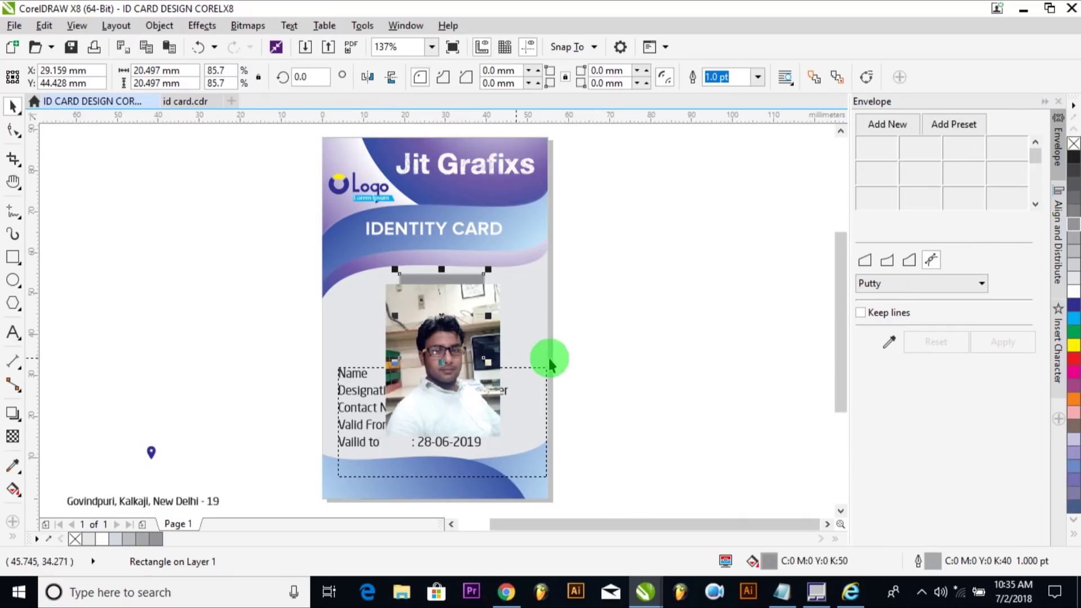
{"action": "left_click", "coordinate": [467, 321]}
{"action": "left_click", "coordinate": [155, 28]}
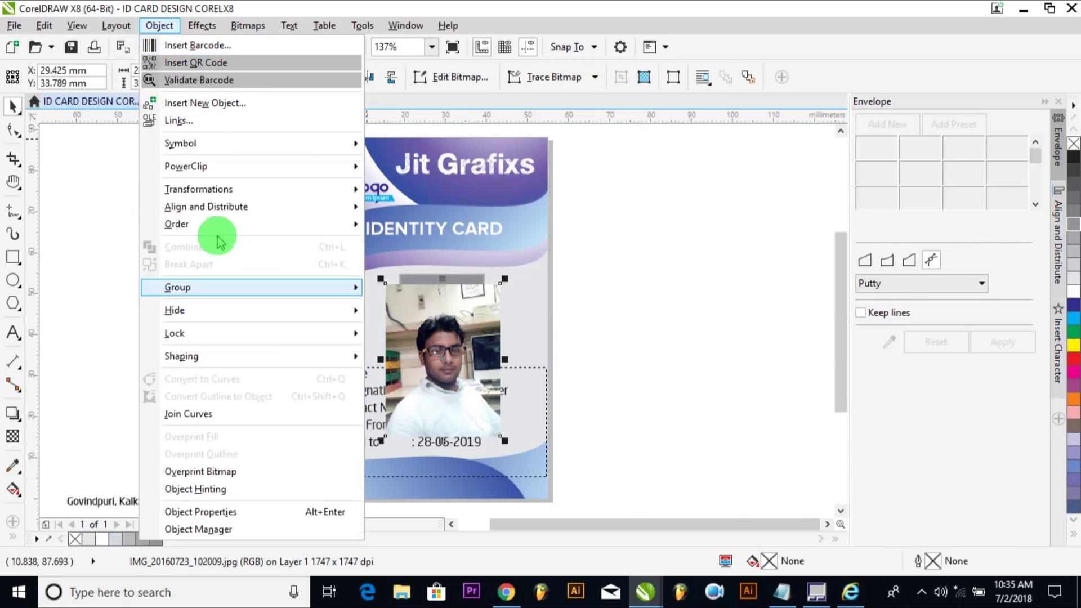
{"action": "mouse_move", "coordinate": [212, 163]}
{"action": "left_click", "coordinate": [471, 164]}
{"action": "left_click", "coordinate": [446, 281]}
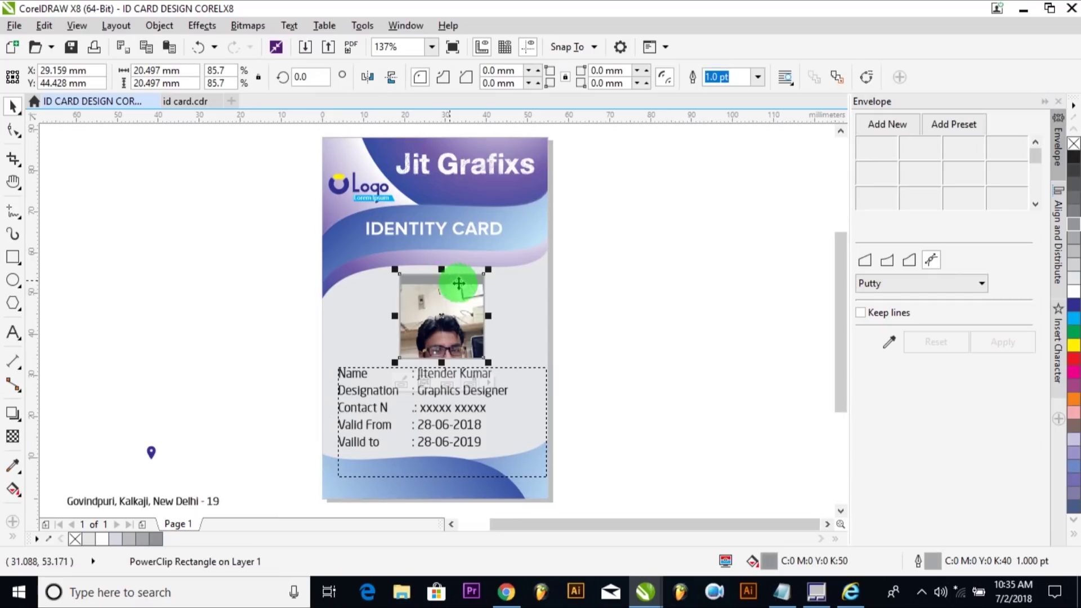
Edit the PowerClip contents and move the portrait up so the face is centred in the frame.
{"action": "double_click", "coordinate": [452, 311]}
{"action": "left_click", "coordinate": [452, 311]}
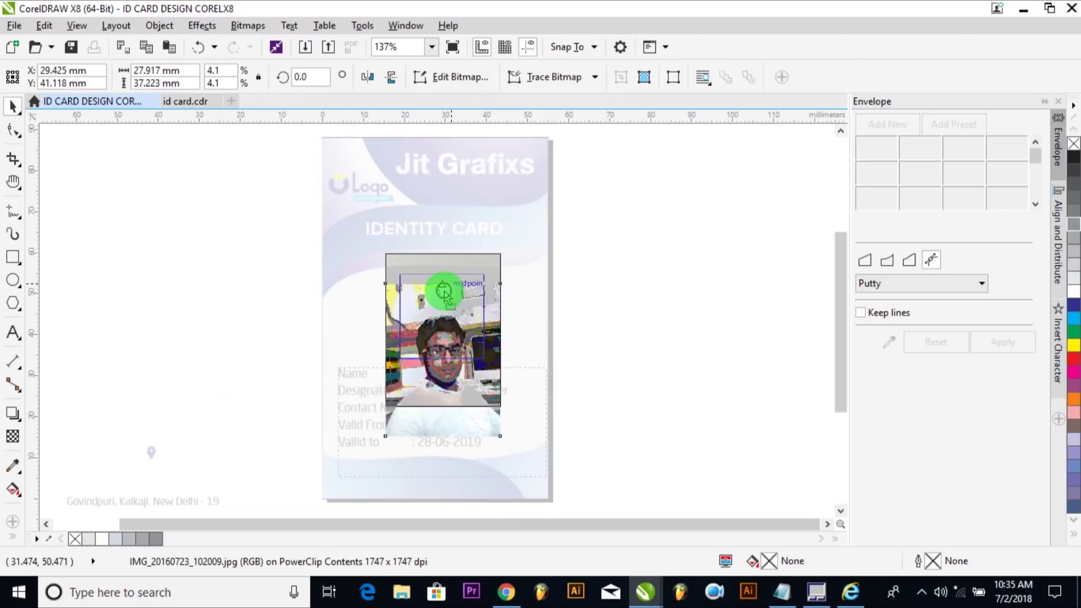
{"action": "left_click_drag", "start_coordinate": [441, 292], "coordinate": [442, 262]}
{"action": "left_click", "coordinate": [591, 350]}
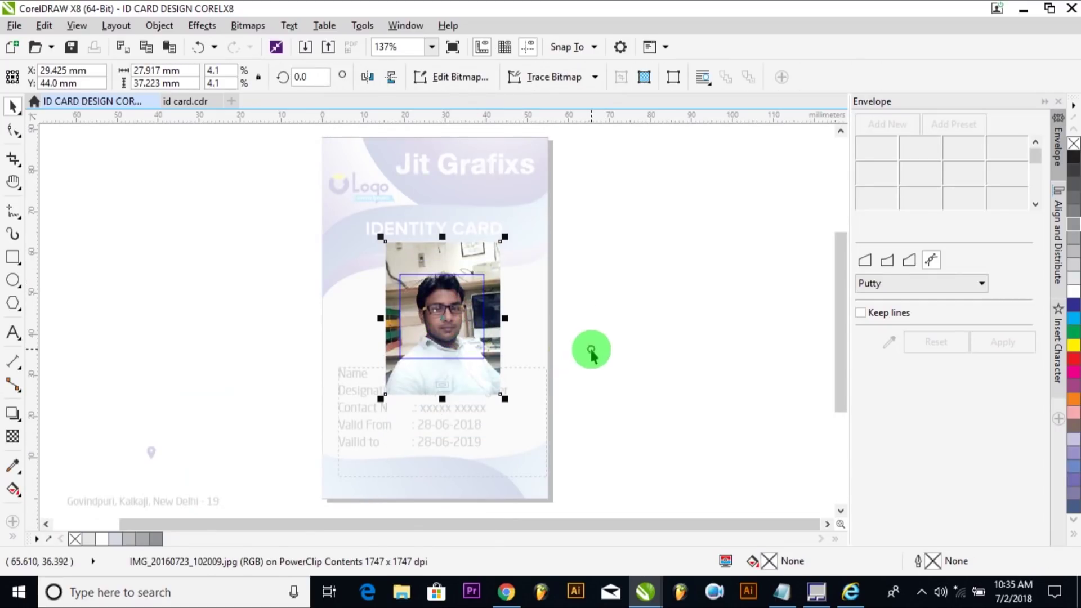
{"action": "left_click", "coordinate": [434, 310]}
{"action": "left_click_drag", "start_coordinate": [434, 365], "coordinate": [442, 374]}
{"action": "key", "text": "ctrl+z"}
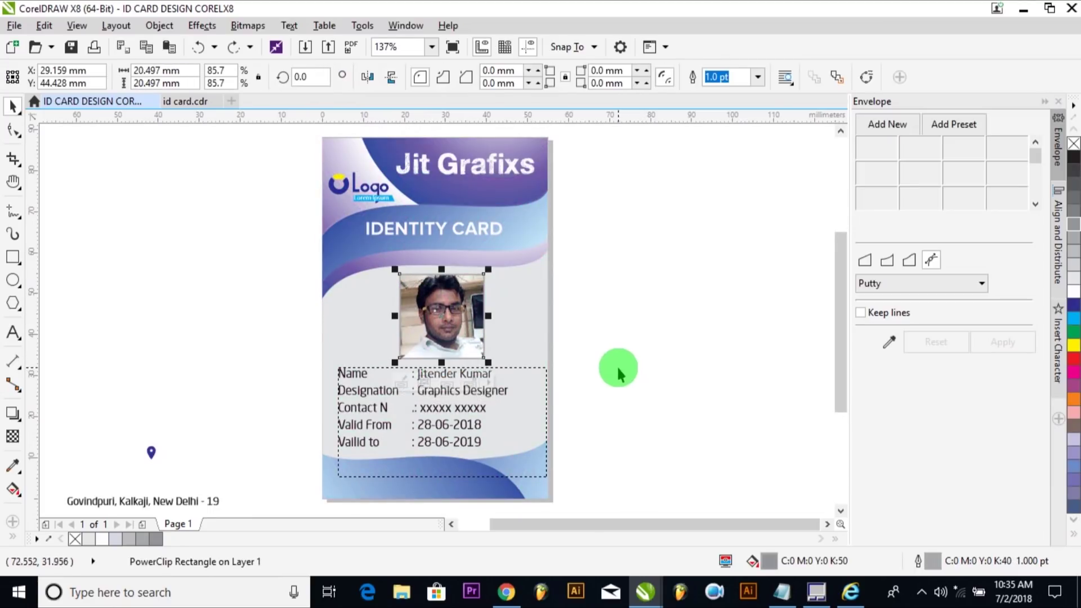
{"action": "left_click", "coordinate": [701, 338]}
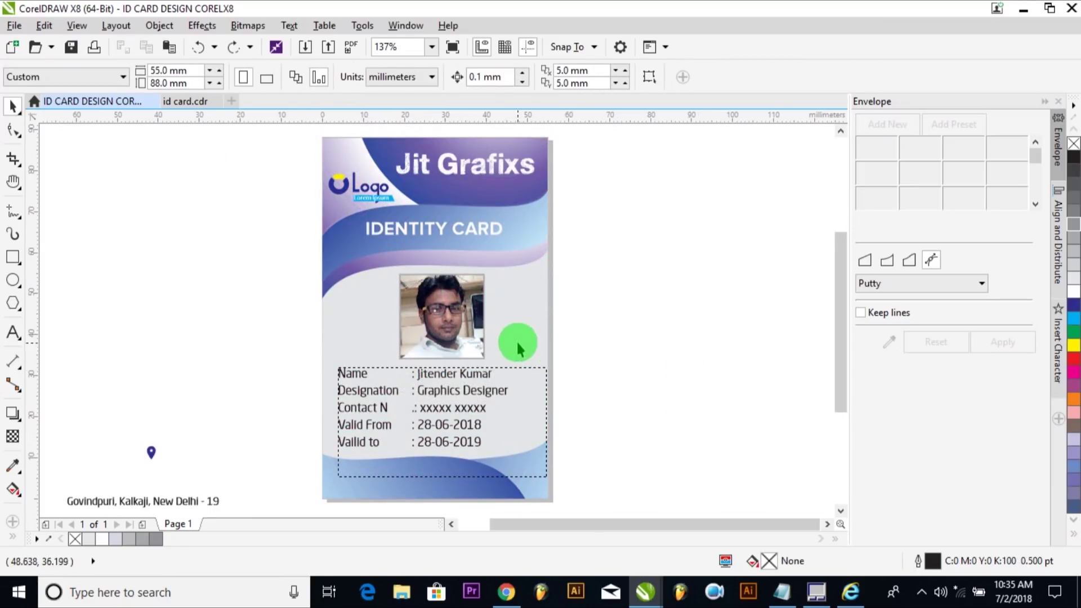
Stretch the photo frame downwards to a height of about 22 mm.
{"action": "scroll", "coordinate": [620, 389], "scroll_direction": "up", "scroll_amount": 2}
{"action": "left_click", "coordinate": [366, 394]}
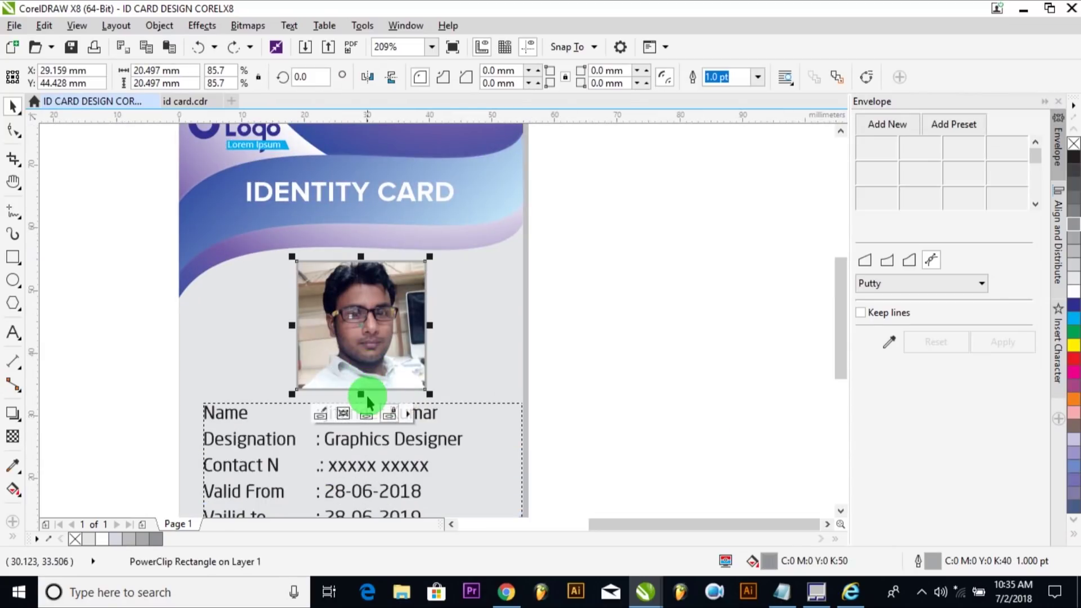
Set the clipped portrait's vertical scale to 4.1%, shrink it slightly within the frame and finish editing the PowerClip.
{"action": "left_click", "coordinate": [362, 293], "text": "ctrl"}
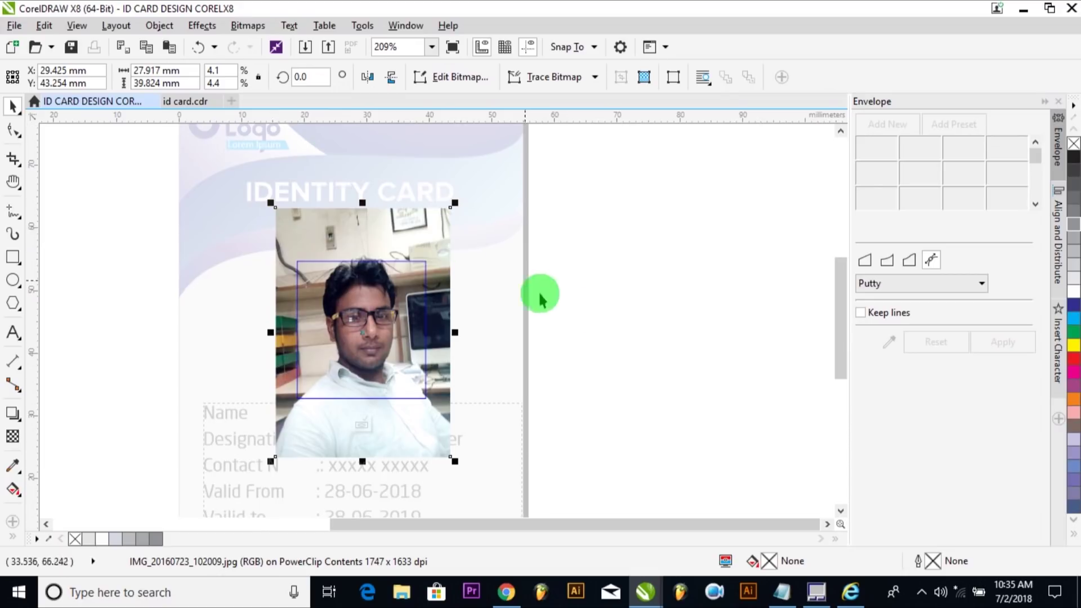
{"action": "left_click", "coordinate": [227, 83]}
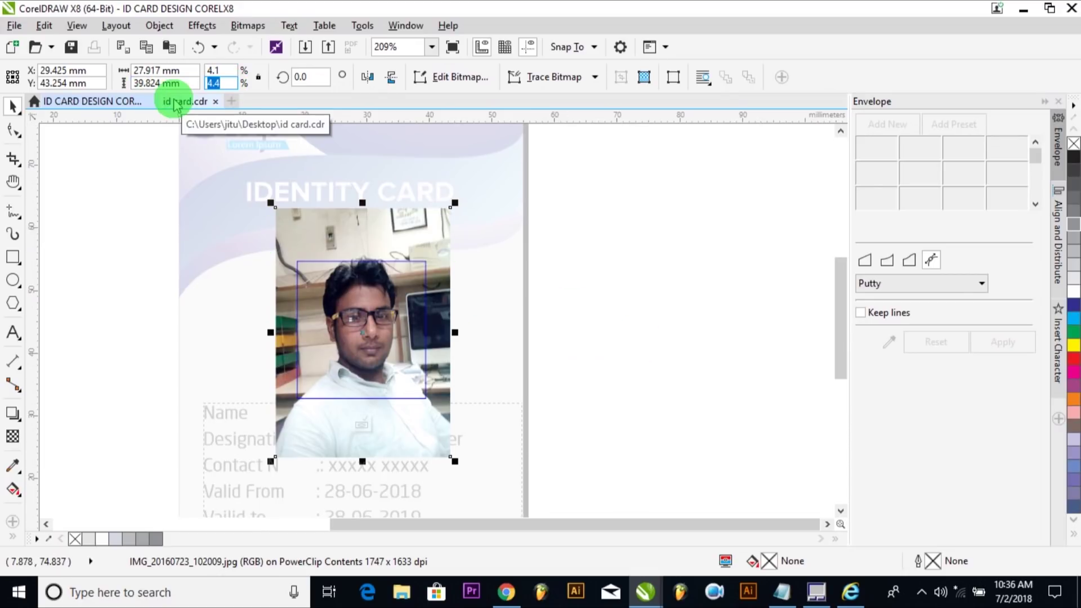
{"action": "type", "text": "4.1"}
{"action": "key", "text": "Return"}
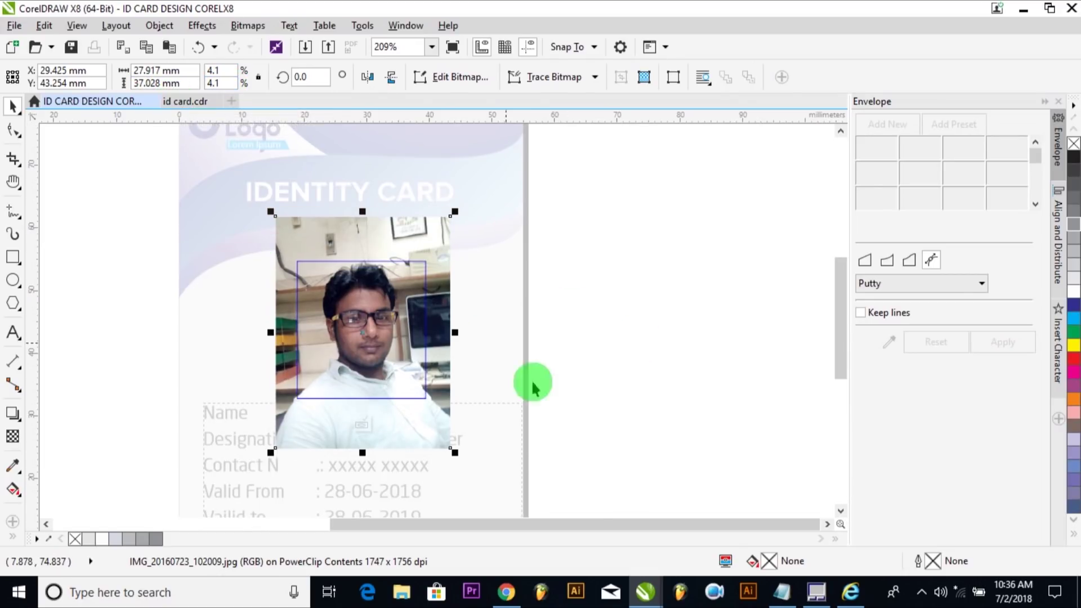
{"action": "left_click_drag", "start_coordinate": [456, 451], "coordinate": [444, 438]}
{"action": "left_click", "coordinate": [668, 388]}
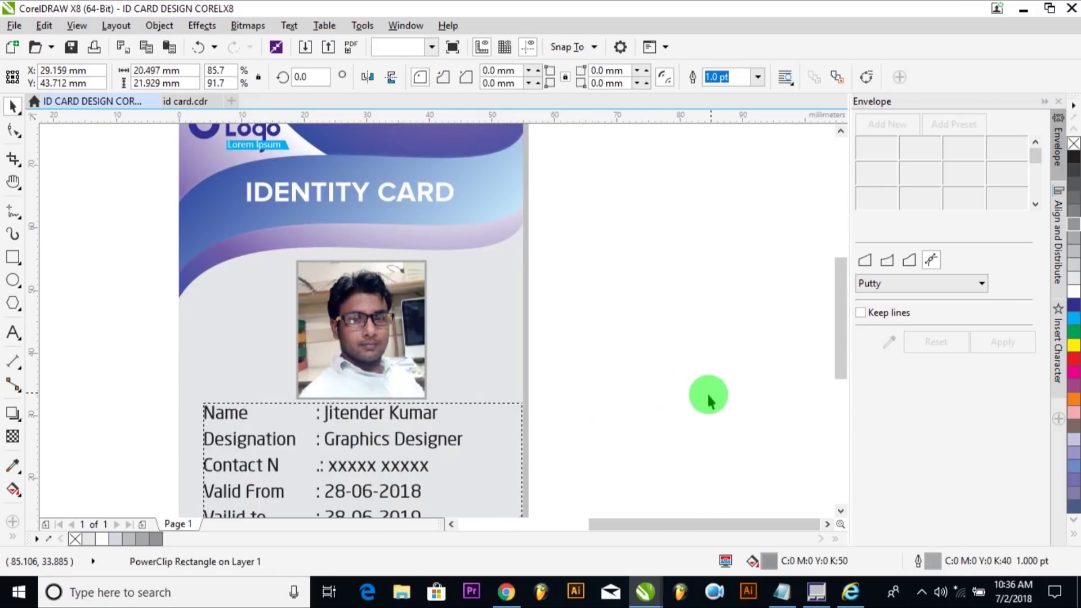
Move the address text onto the card's blue footer wave and colour it white.
{"action": "scroll", "coordinate": [633, 388], "scroll_direction": "down", "scroll_amount": 2}
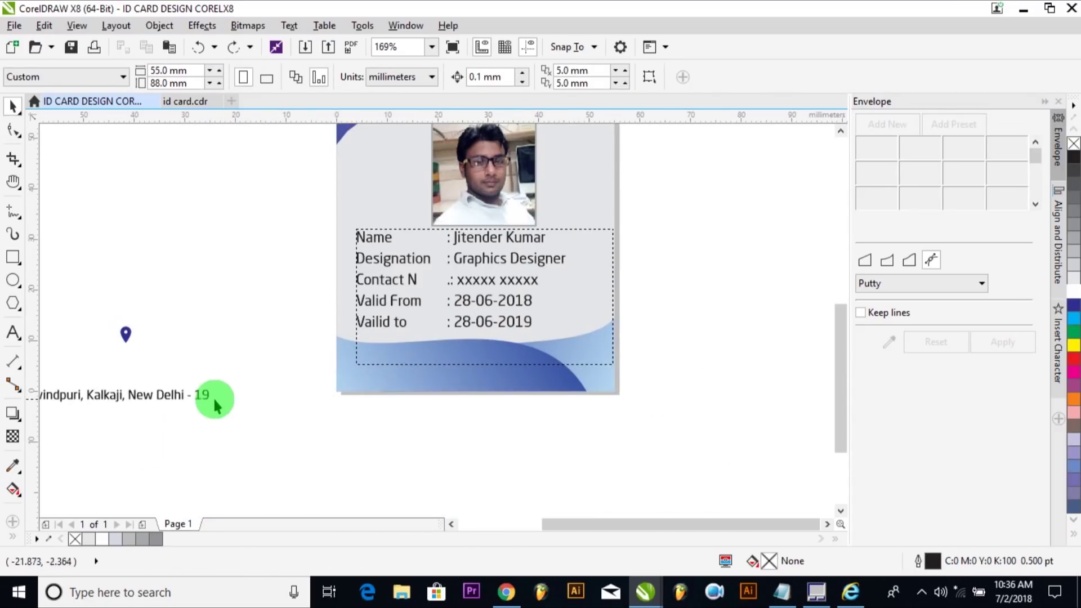
{"action": "left_click_drag", "start_coordinate": [174, 390], "coordinate": [515, 362]}
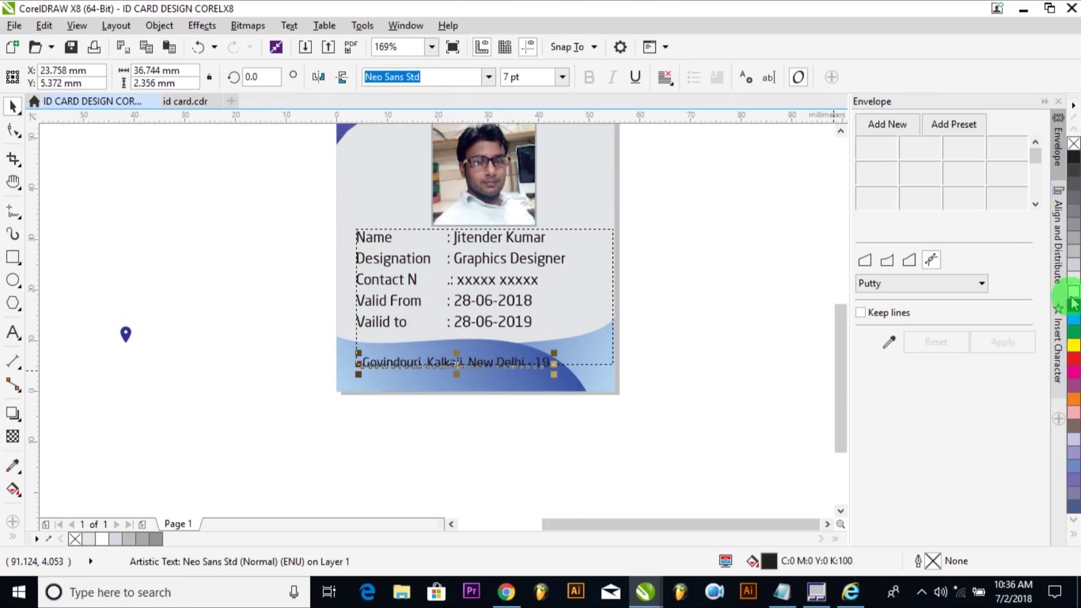
{"action": "left_click", "coordinate": [302, 434]}
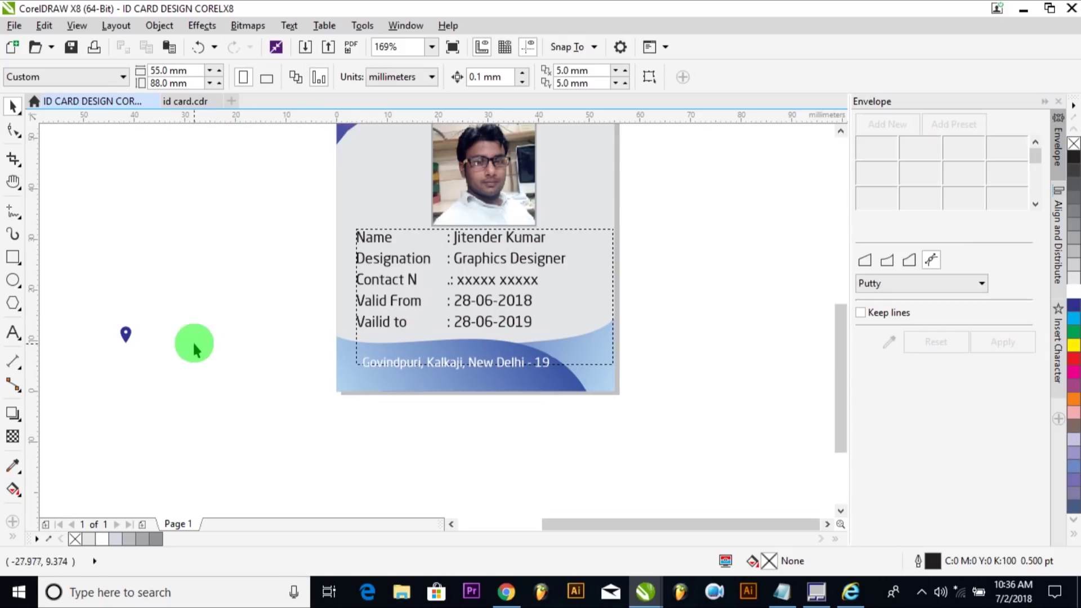
Place the location pin directly in front of the address on the footer and fill it with white.
{"action": "left_click", "coordinate": [126, 335]}
{"action": "left_click_drag", "start_coordinate": [253, 366], "coordinate": [339, 366]}
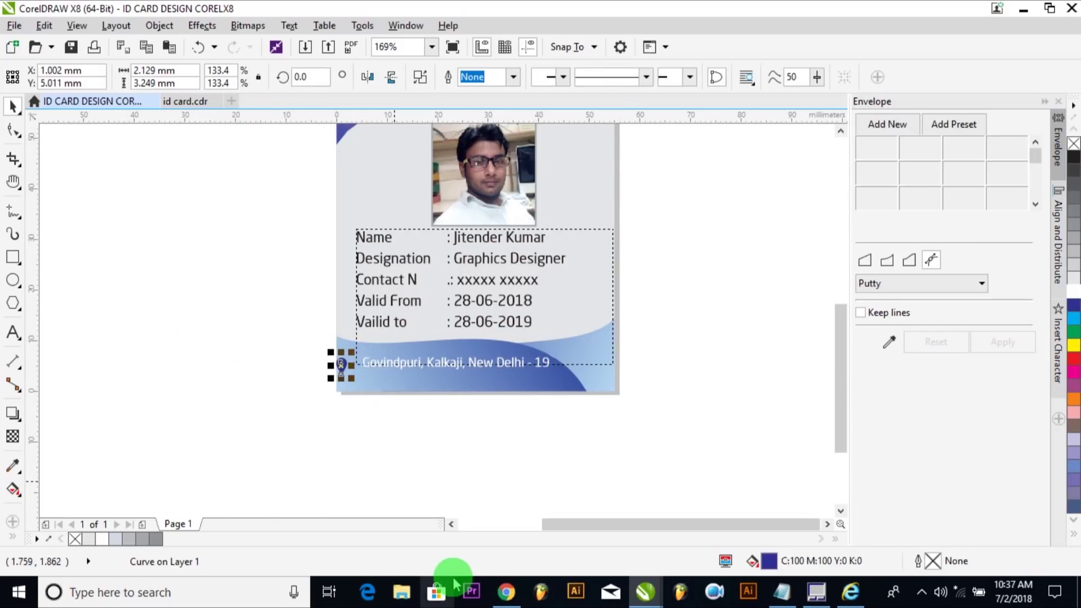
{"action": "key", "text": "Right"}
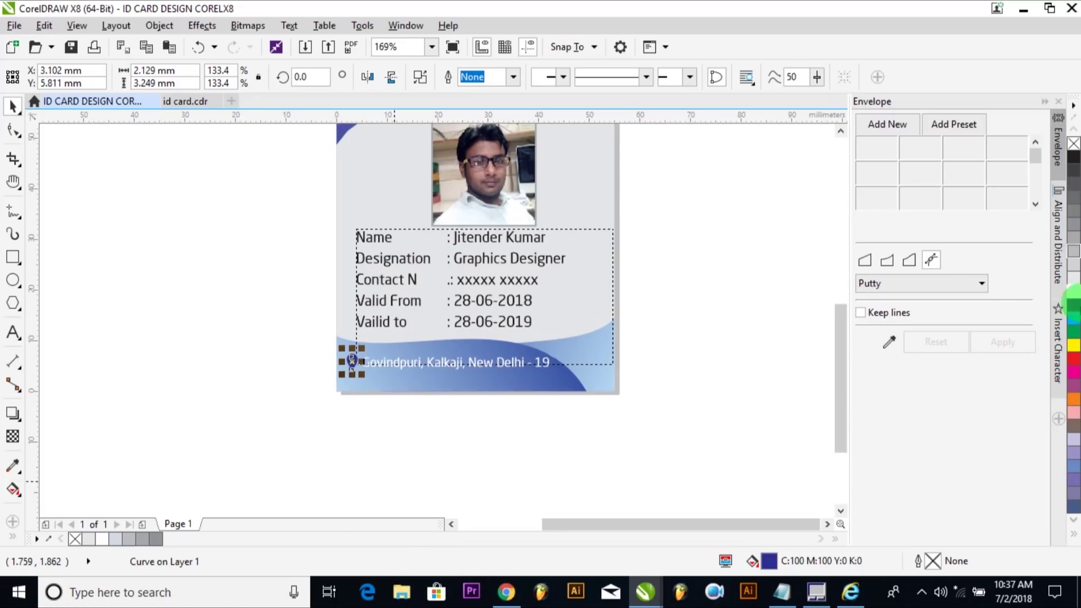
Select the location pin and the address together and nudge them slightly down and to the right.
{"action": "left_click", "coordinate": [656, 445]}
{"action": "left_click_drag", "start_coordinate": [659, 447], "coordinate": [258, 295]}
{"action": "key", "text": "Down"}
{"action": "key", "text": "Right"}
{"action": "left_click", "coordinate": [703, 383]}
Delete the three colour reference squares beside the card.
{"action": "scroll", "coordinate": [701, 378], "scroll_direction": "down", "scroll_amount": 3}
{"action": "left_click_drag", "start_coordinate": [178, 126], "coordinate": [440, 402]}
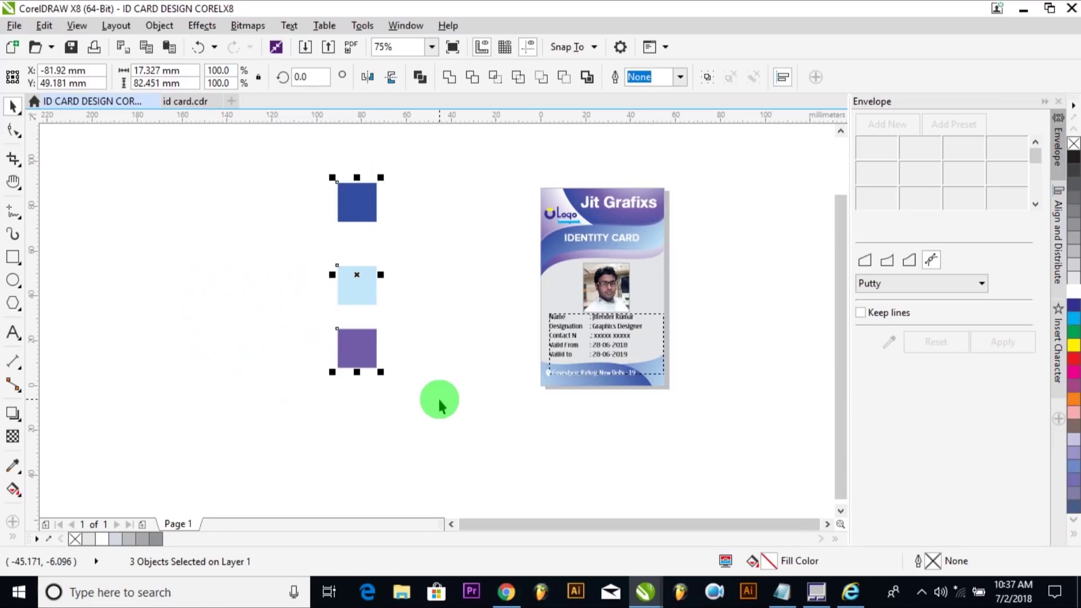
{"action": "key", "text": "Delete"}
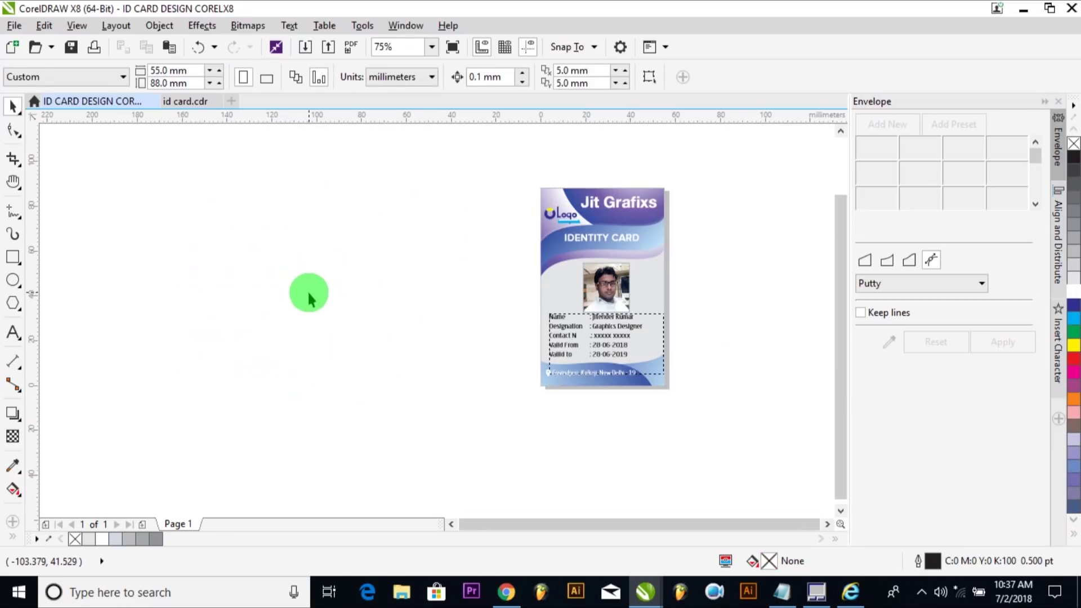
Fit the page to the window and view the finished card in full-screen preview.
{"action": "key", "text": "shift+F4"}
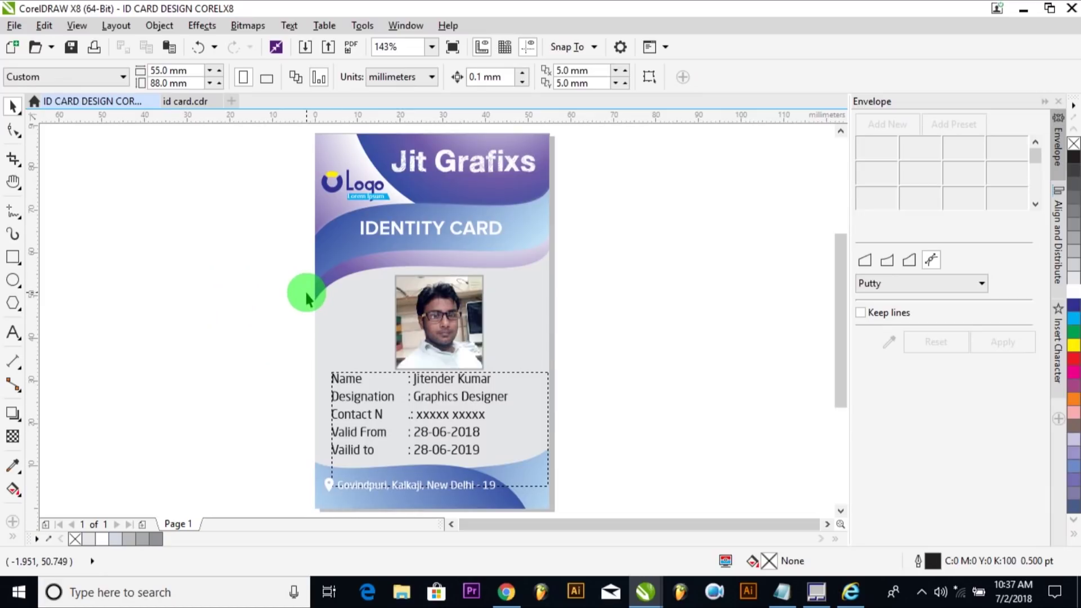
{"action": "key", "text": "F8"}
{"action": "key", "text": "F9"}
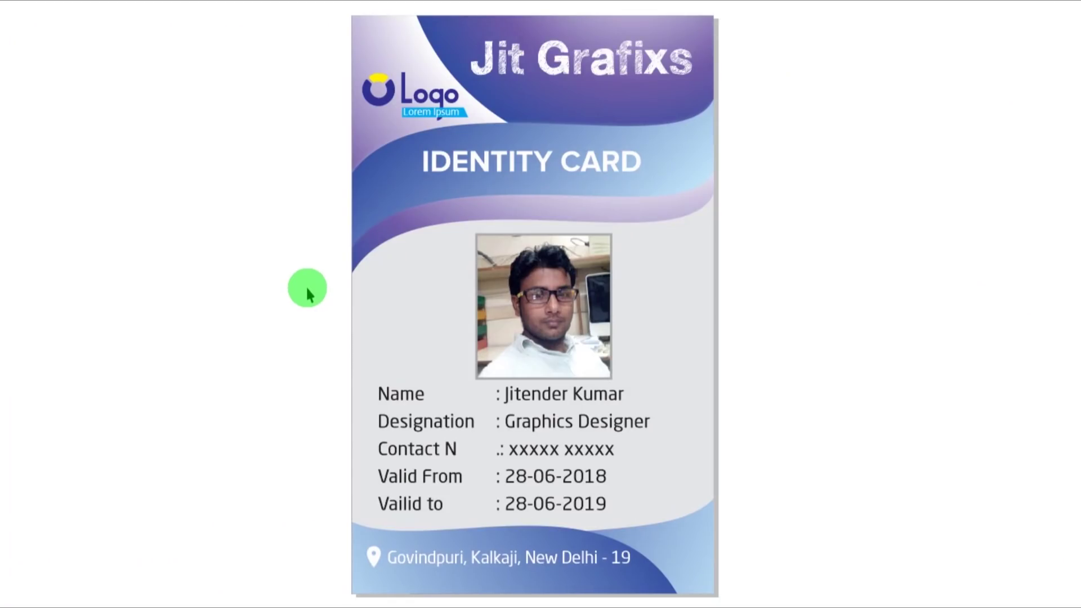